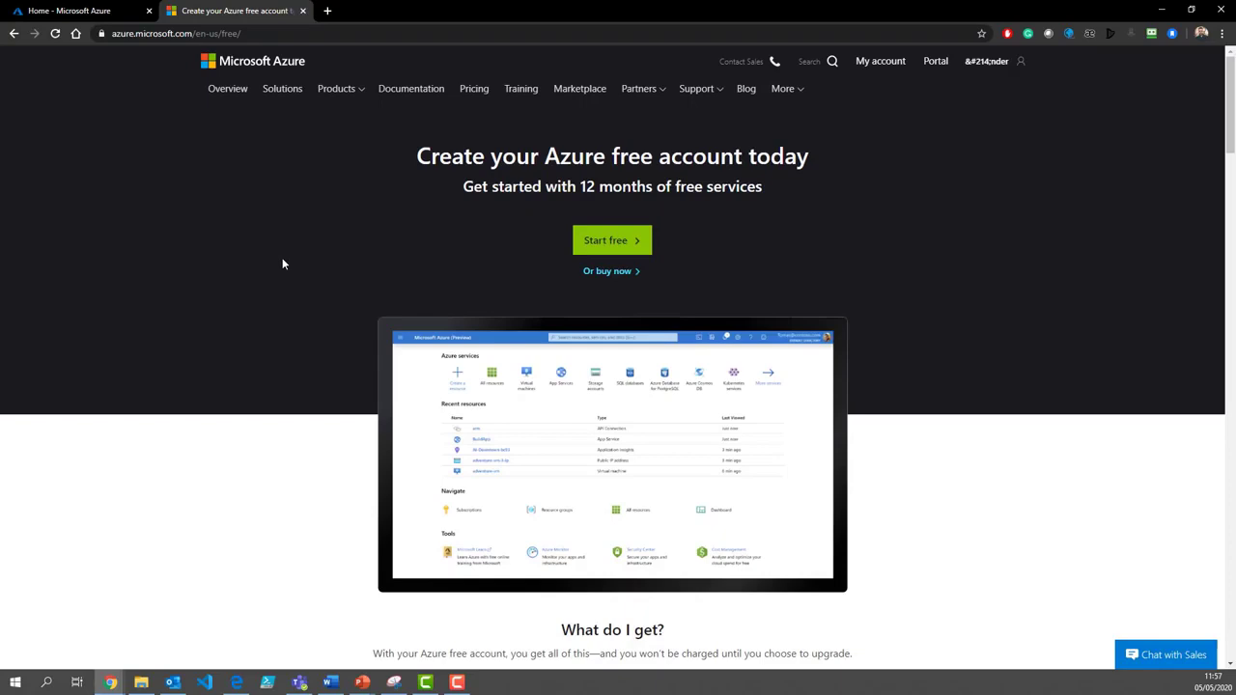
Step: In the Azure portal, go to the Virtual networks list via All services > Networking
left_click(55, 11)
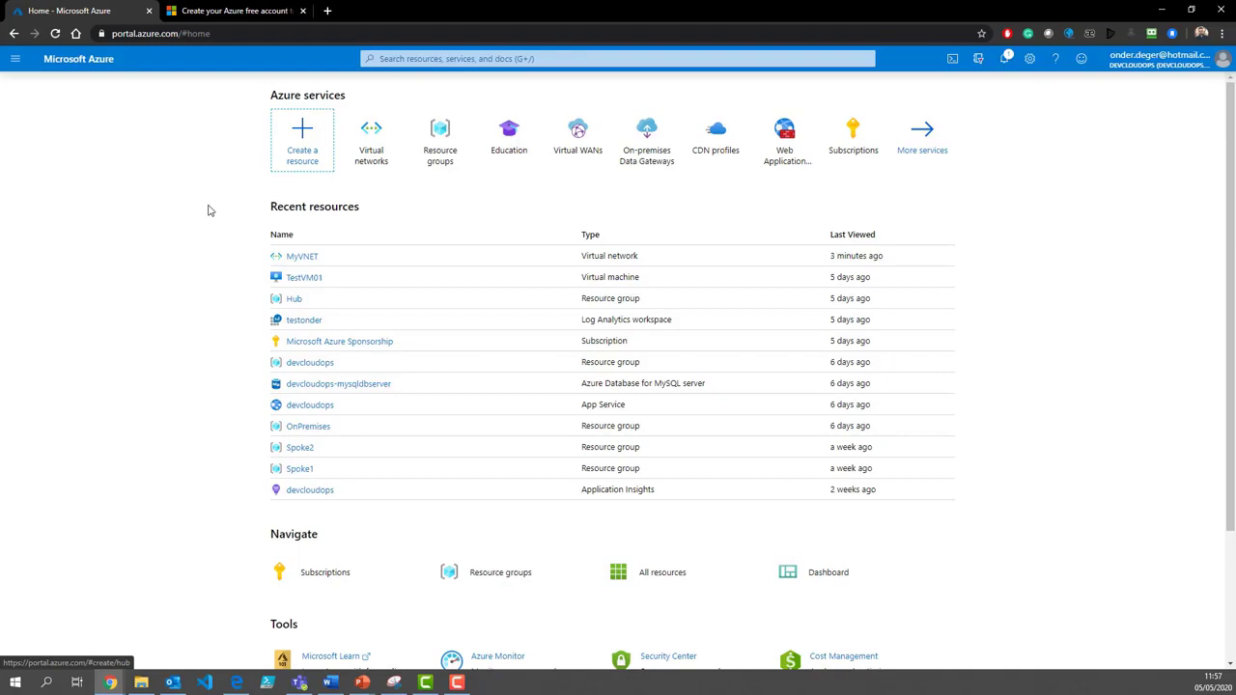
left_click(15, 59)
left_click(53, 151)
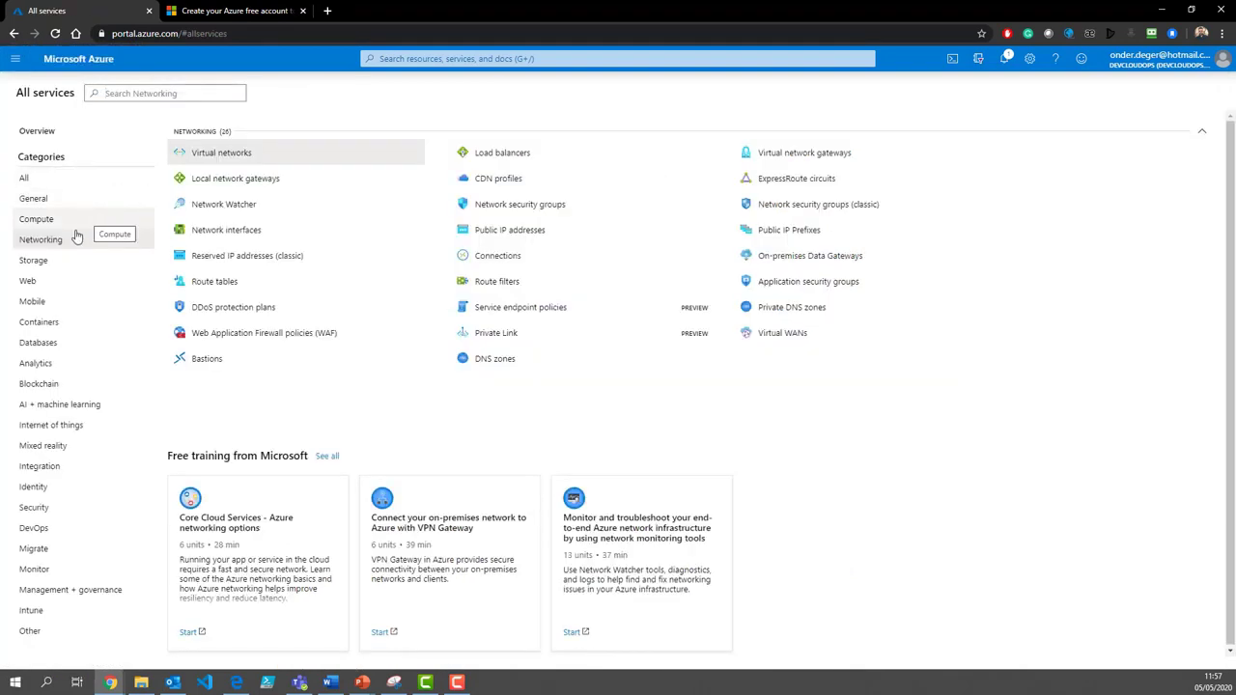
left_click(221, 152)
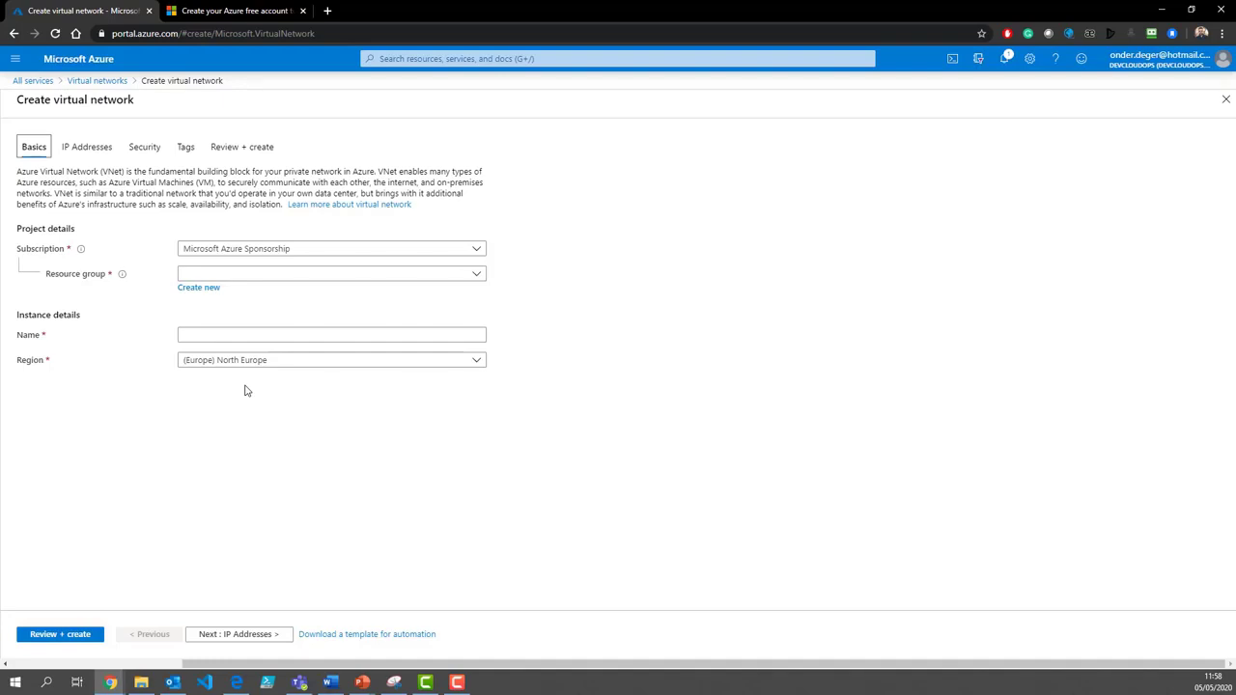
Step: Keep the Microsoft Azure Sponsorship subscription and create a new resource group DemoRG
left_click(312, 251)
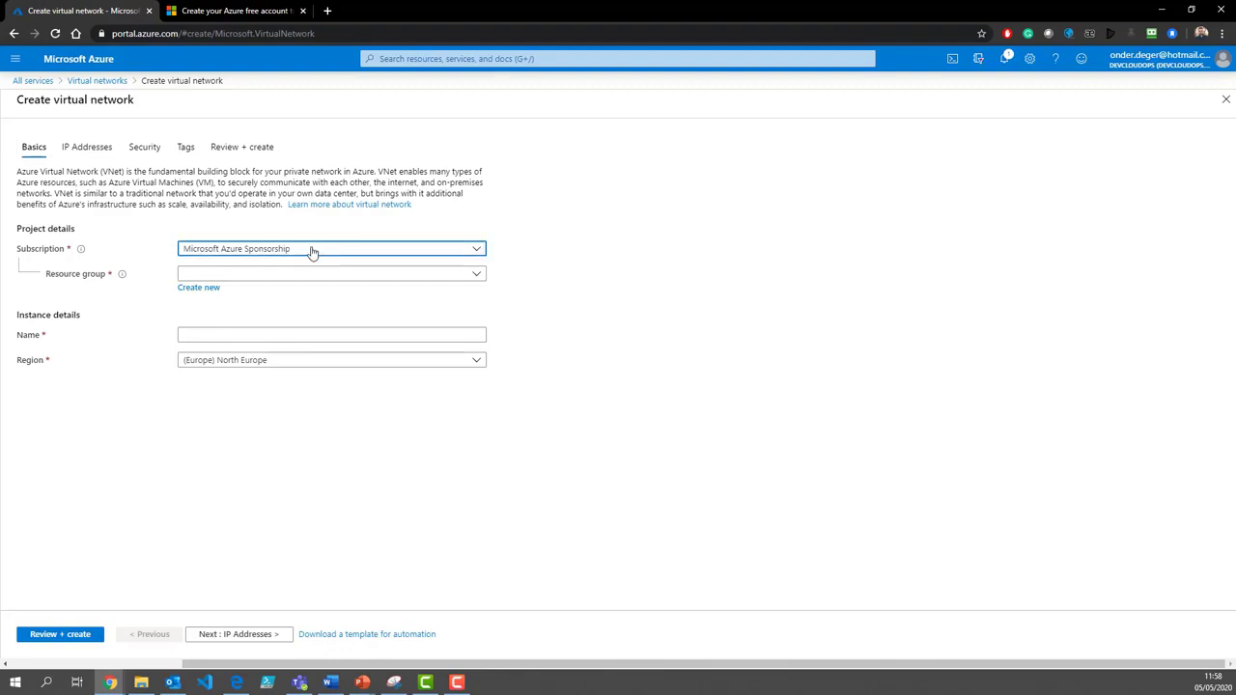
left_click(256, 294)
left_click(232, 278)
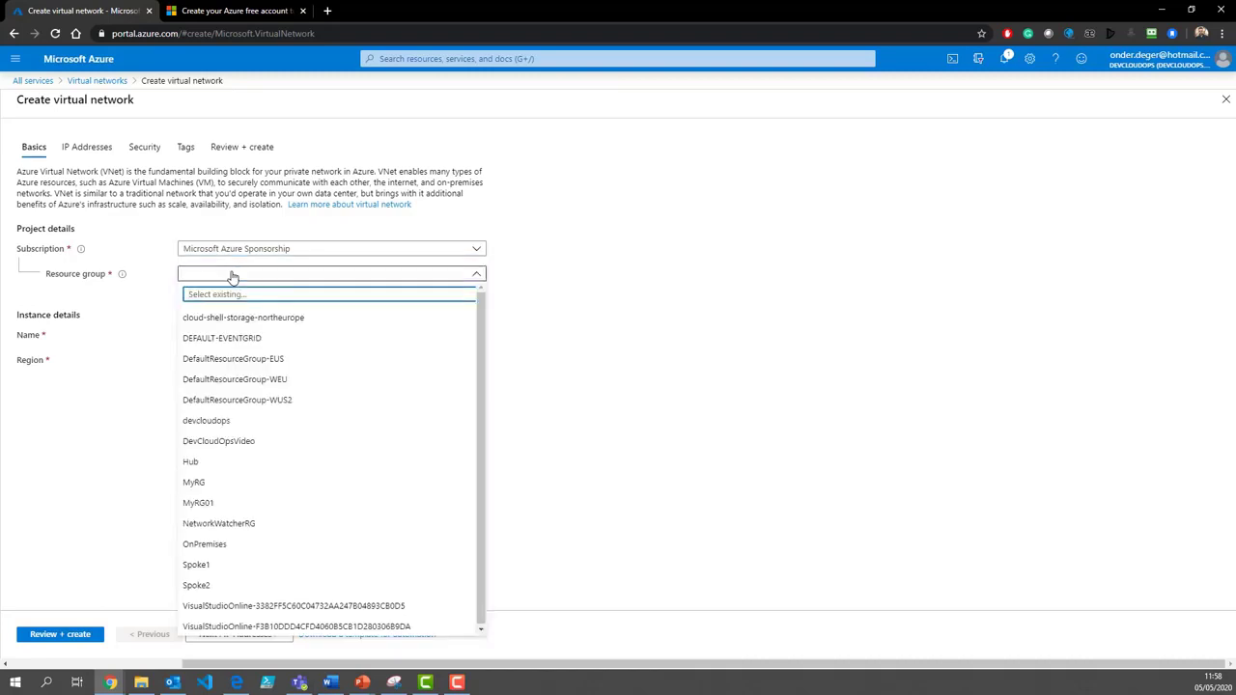
left_click(231, 277)
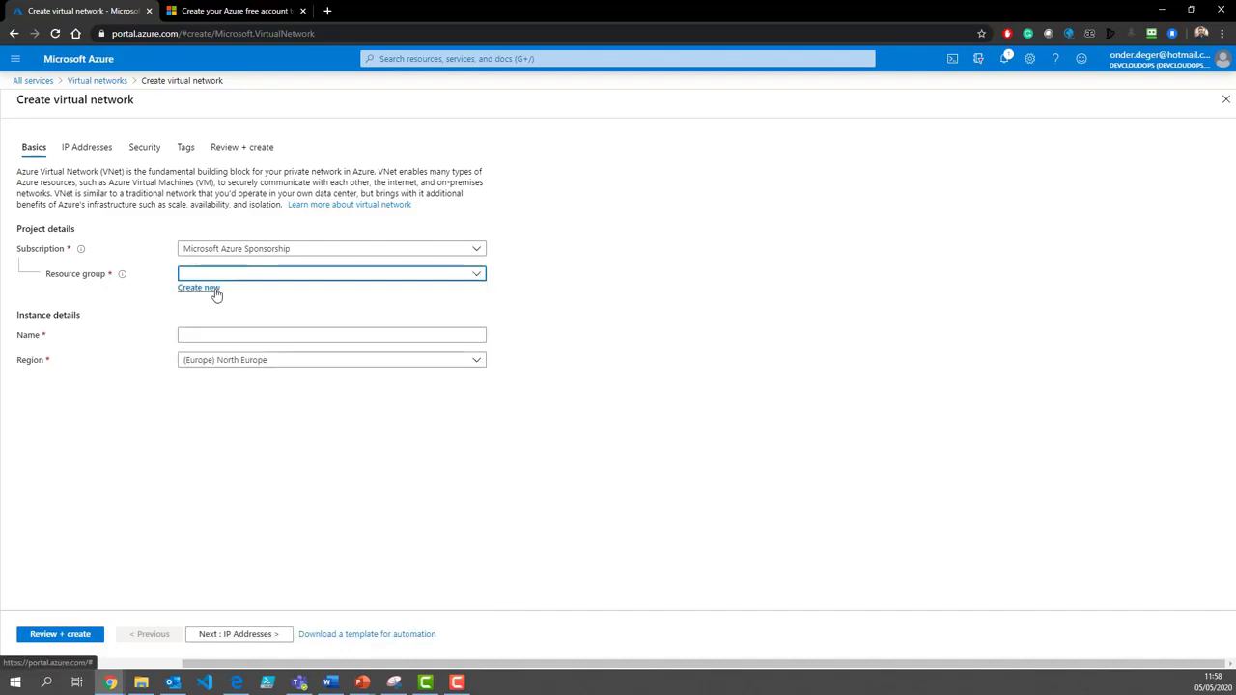
left_click(215, 291)
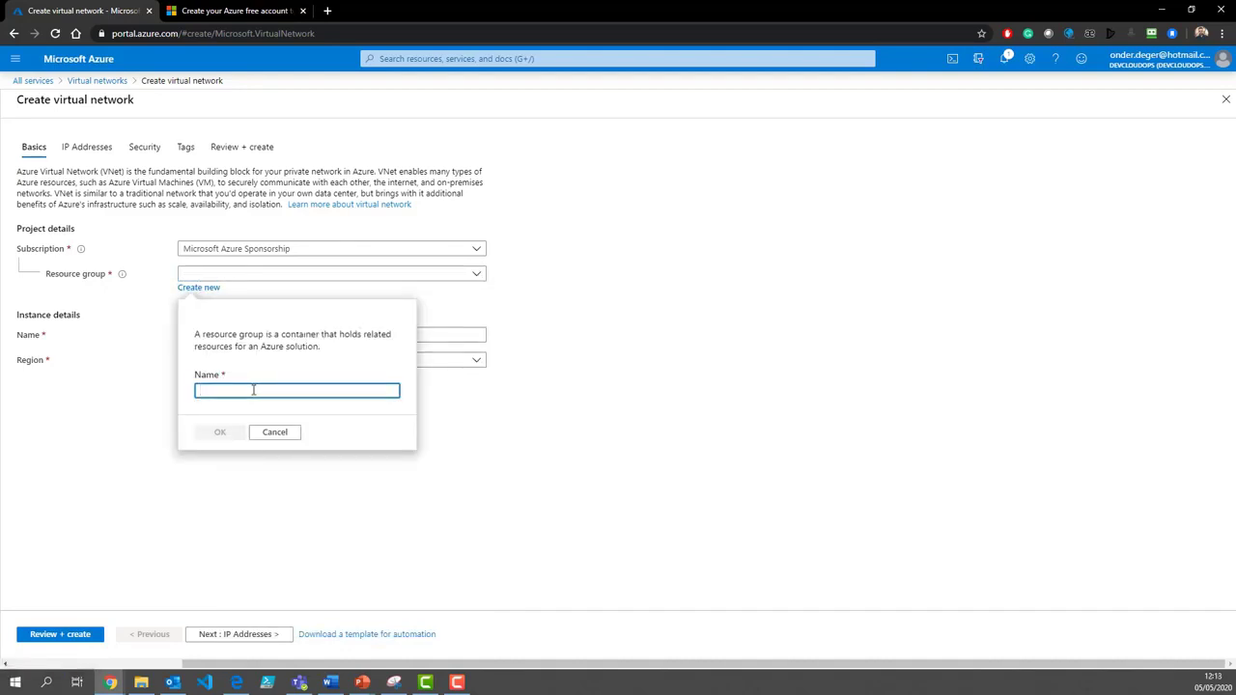
type("Demo")
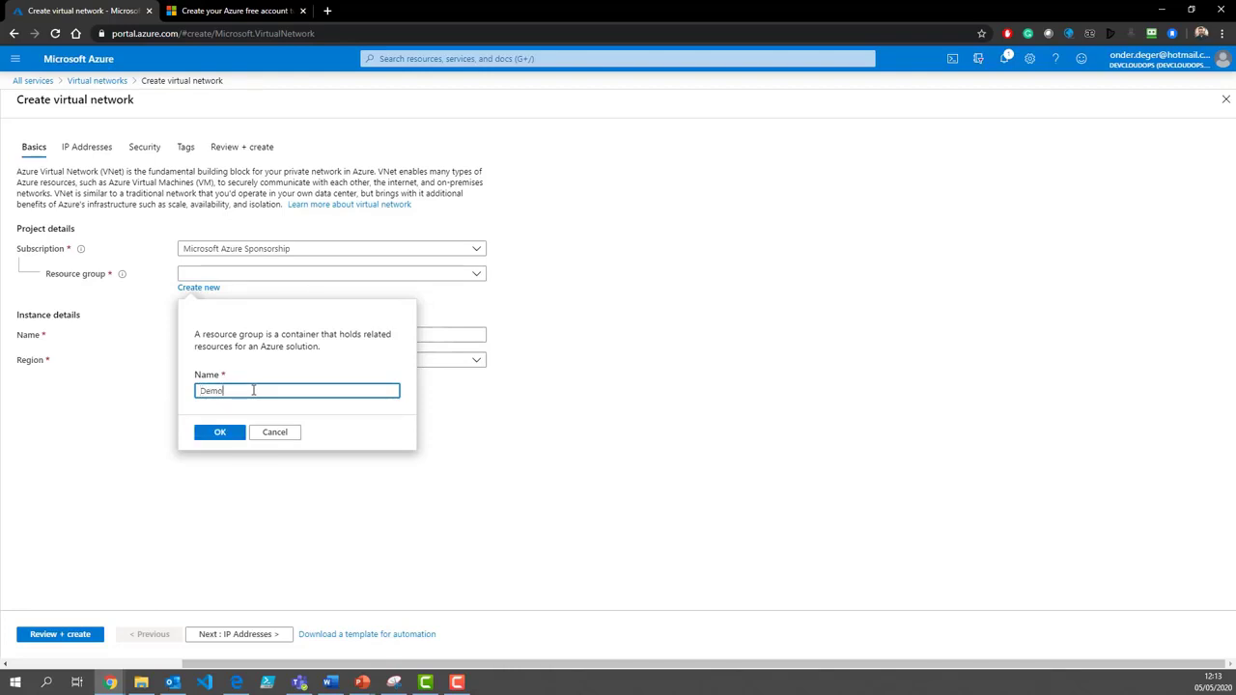
type("RG")
left_click(221, 433)
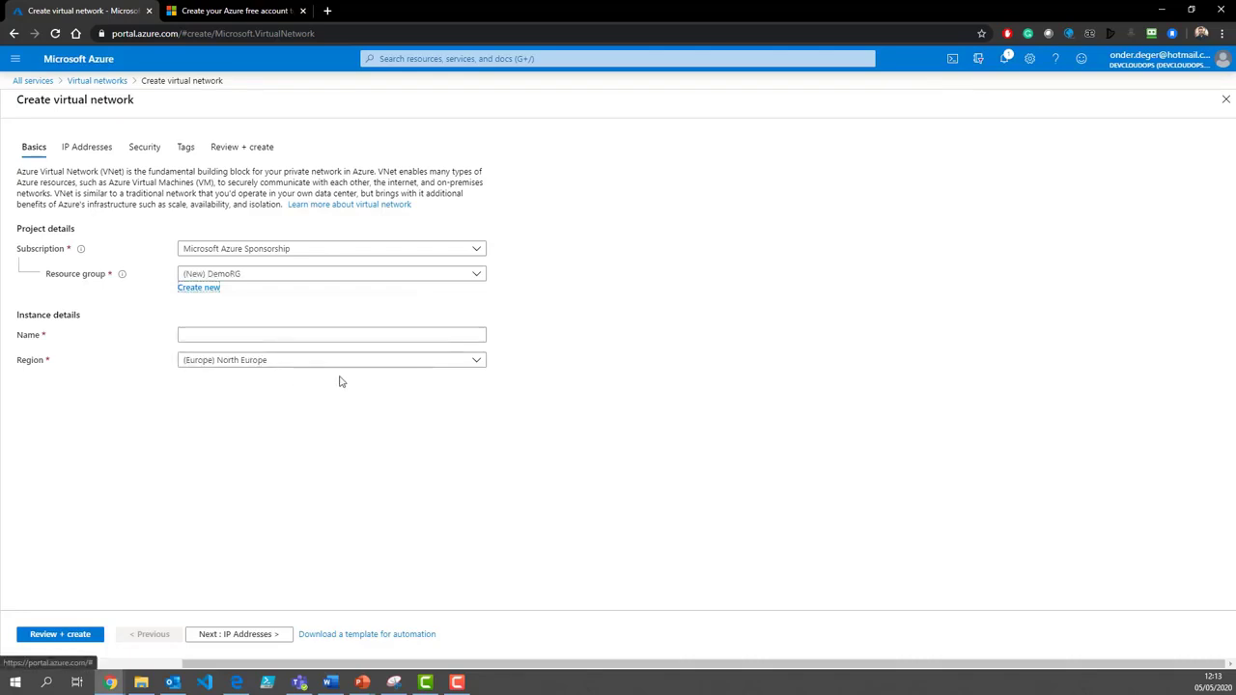
Step: Name the network Demo-VNET in (Europe) North Europe and continue to IP Addresses
left_click(311, 335)
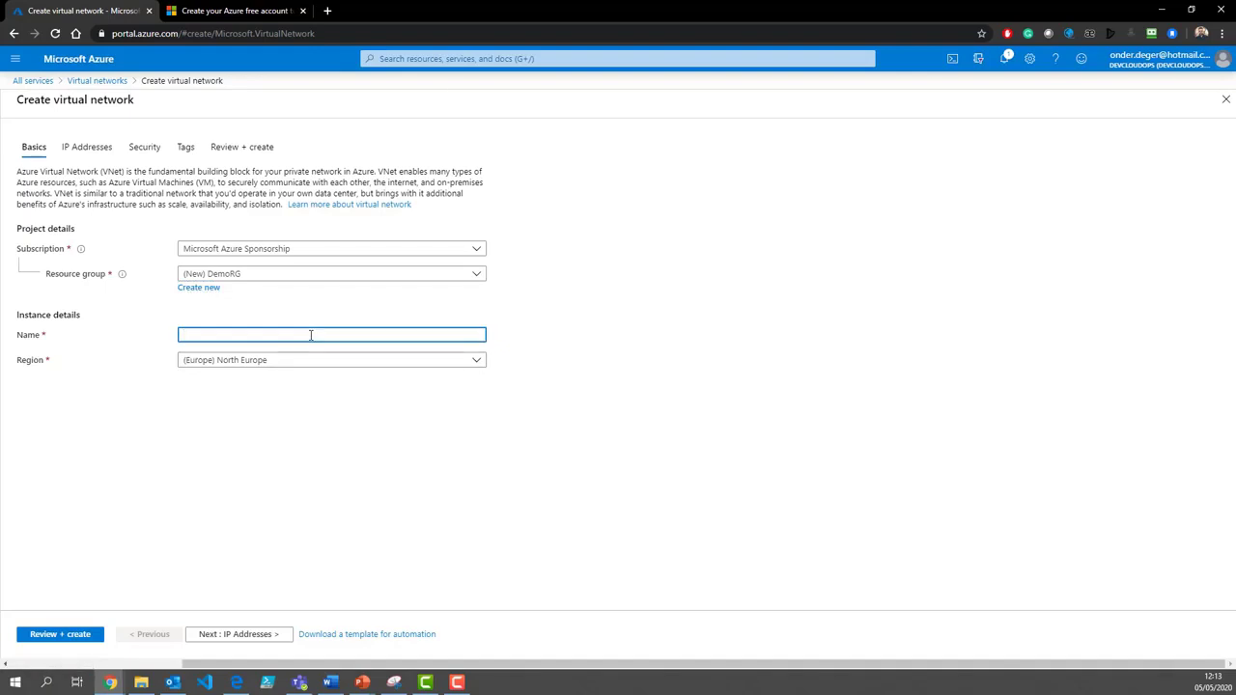
type("Demo-")
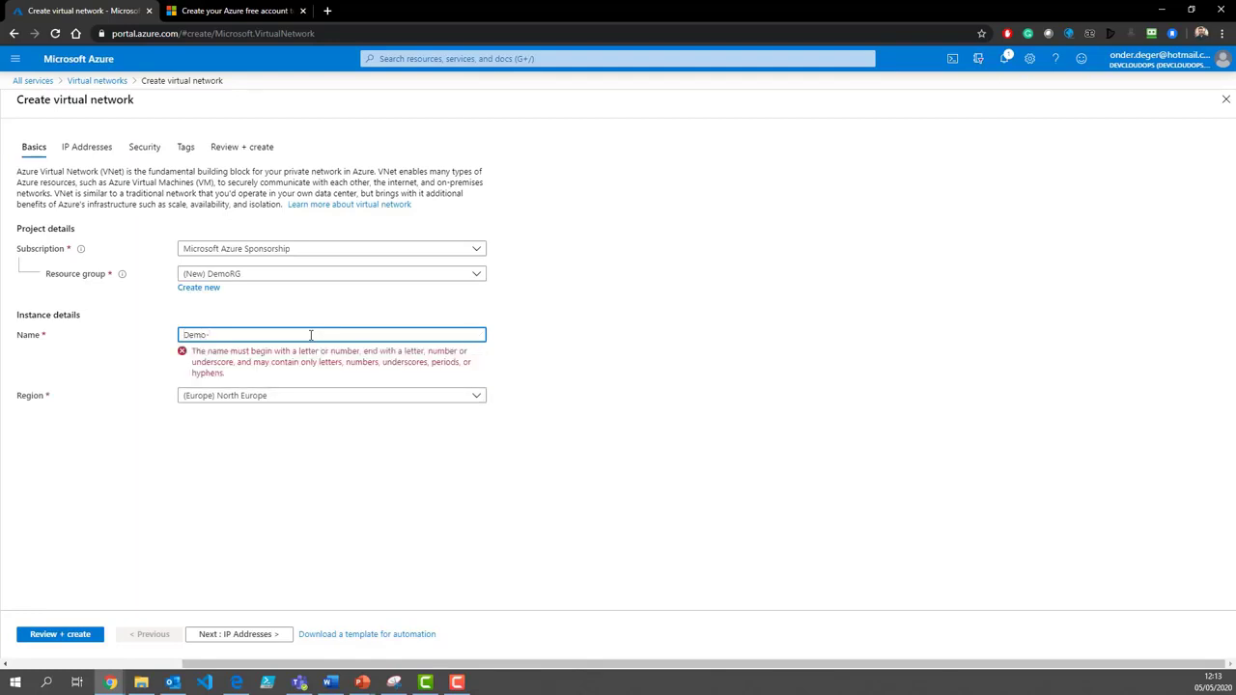
type("VNET")
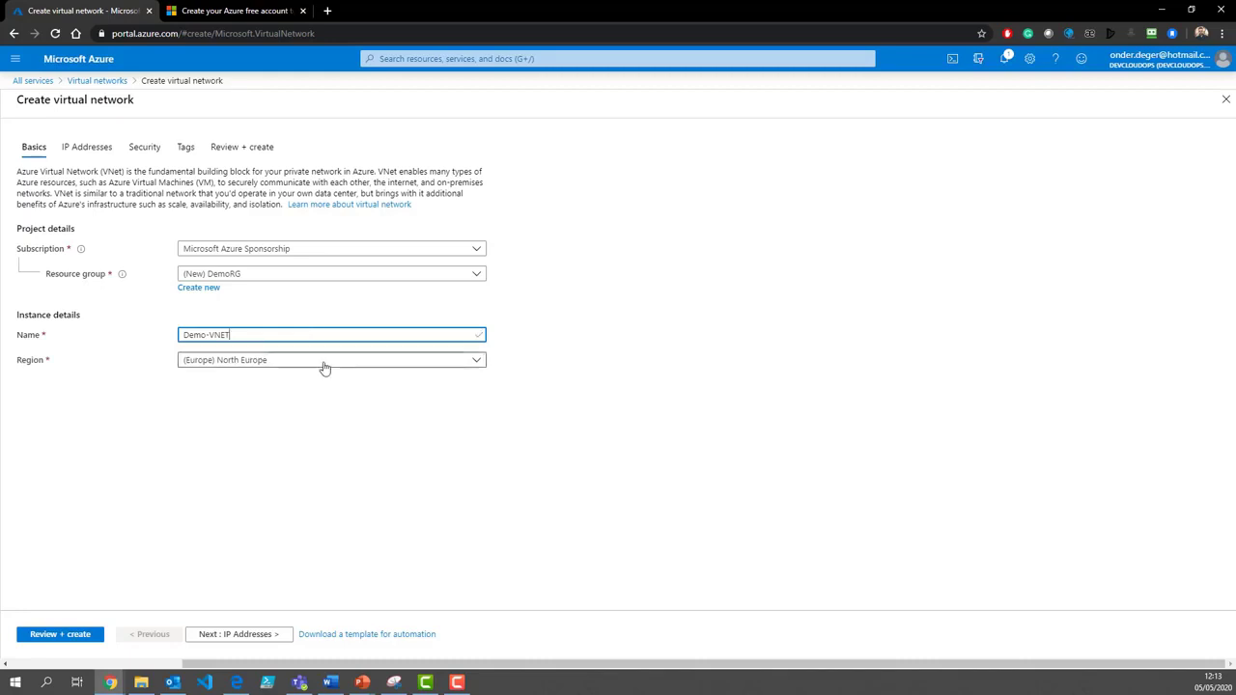
left_click(323, 365)
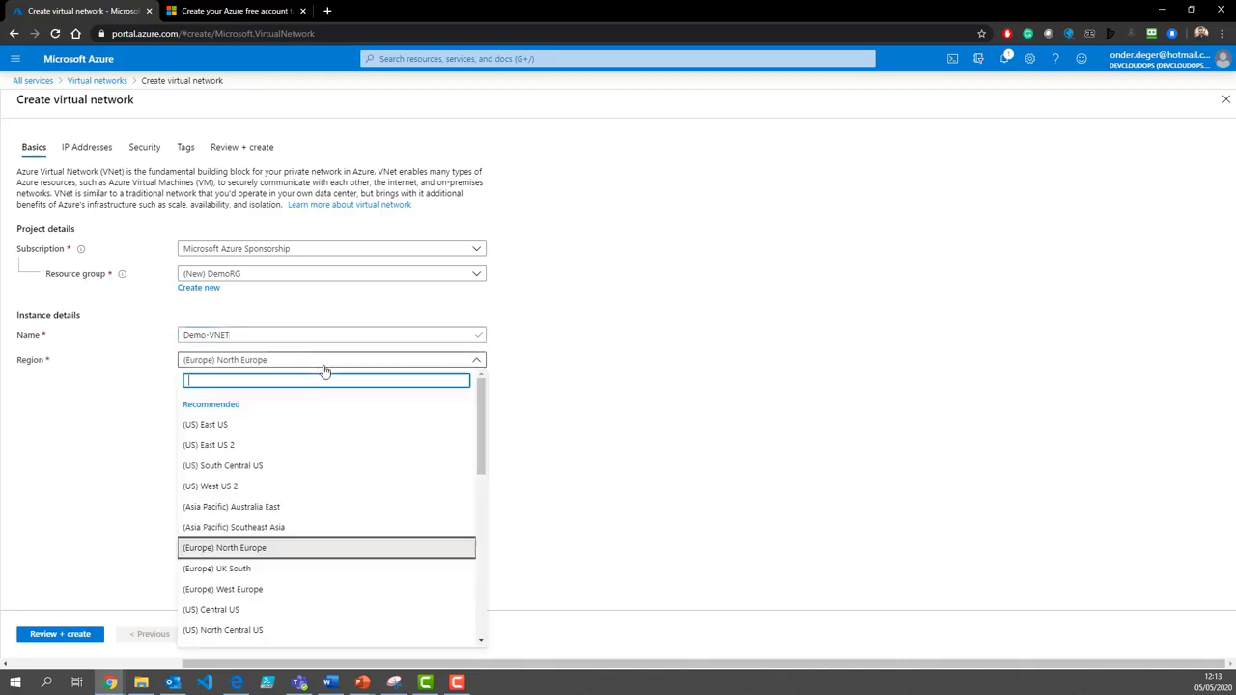
left_click(242, 549)
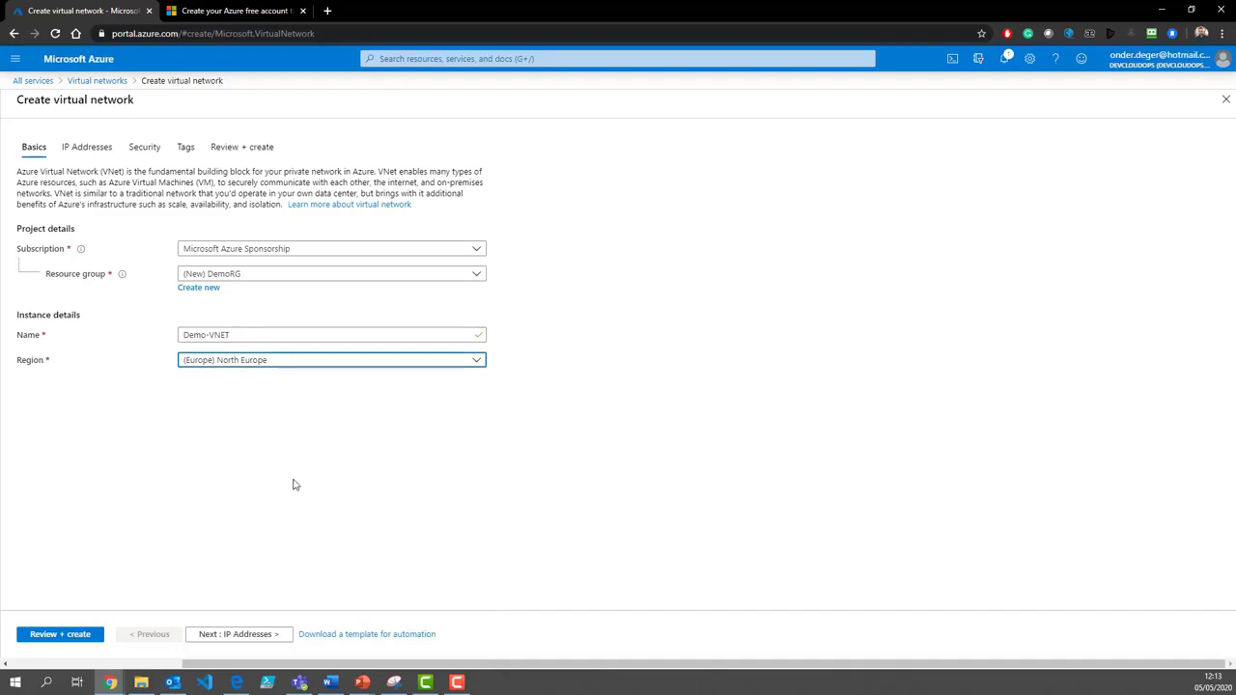
left_click(232, 634)
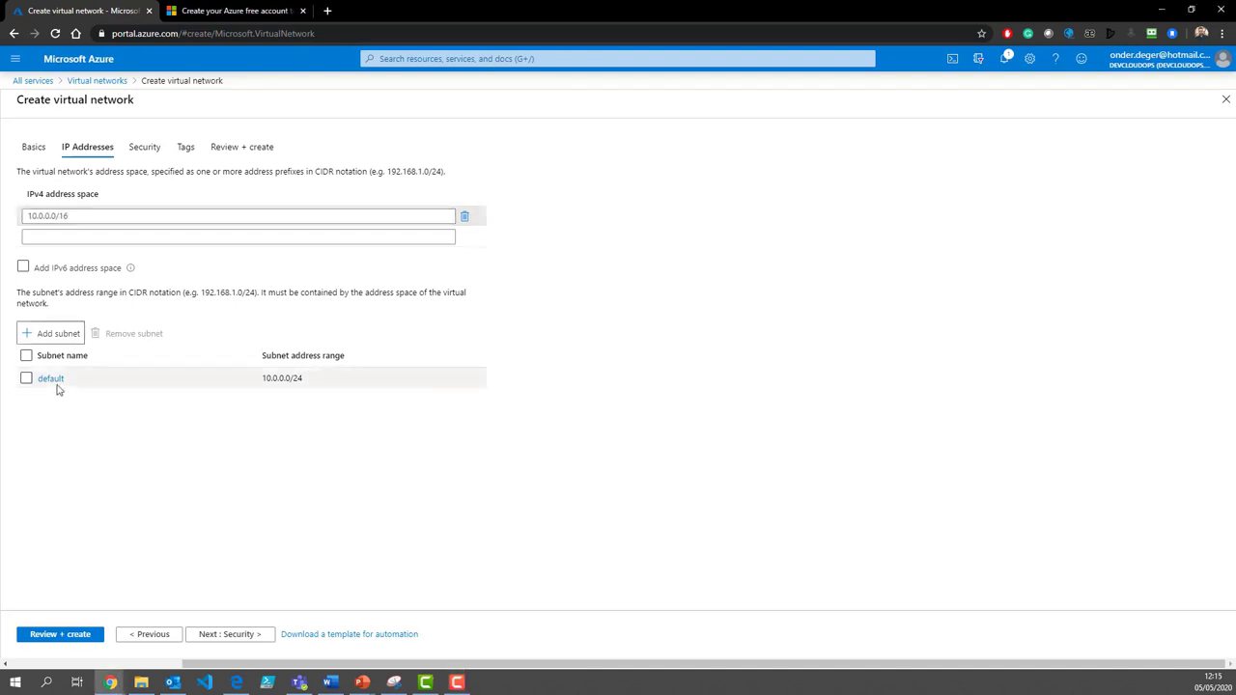
Step: Rename the default subnet to DMZ
left_click(53, 381)
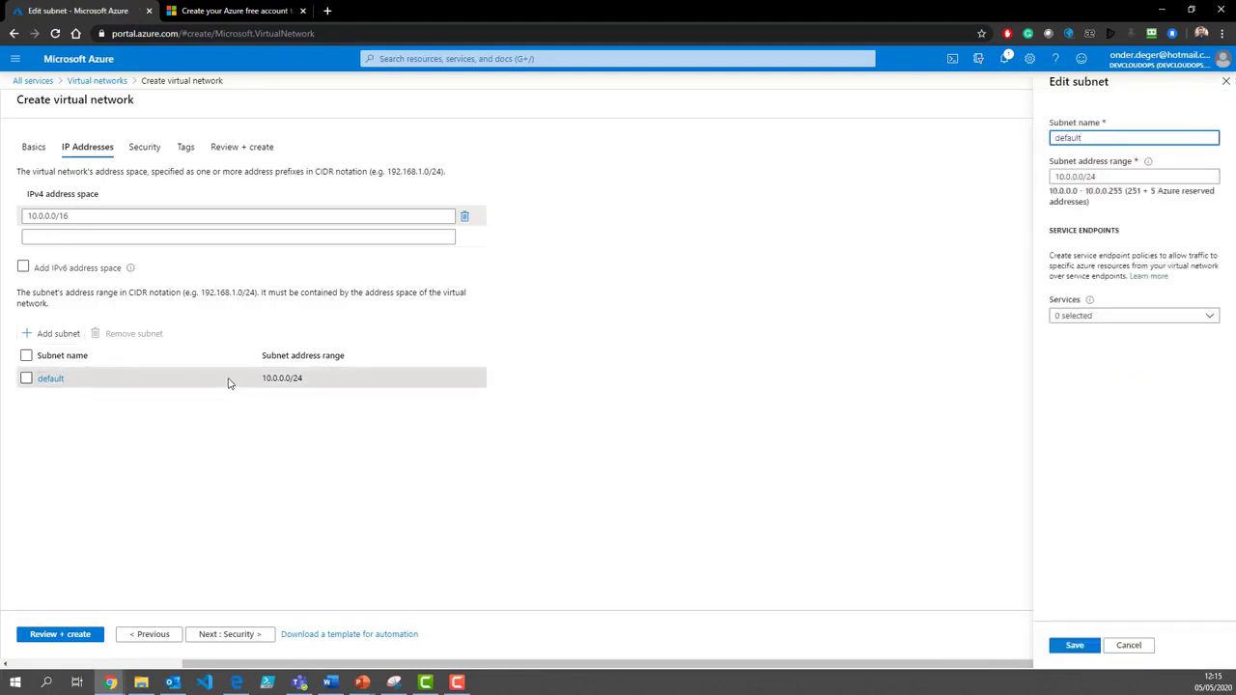
double_click(1068, 138)
type("SMZ")
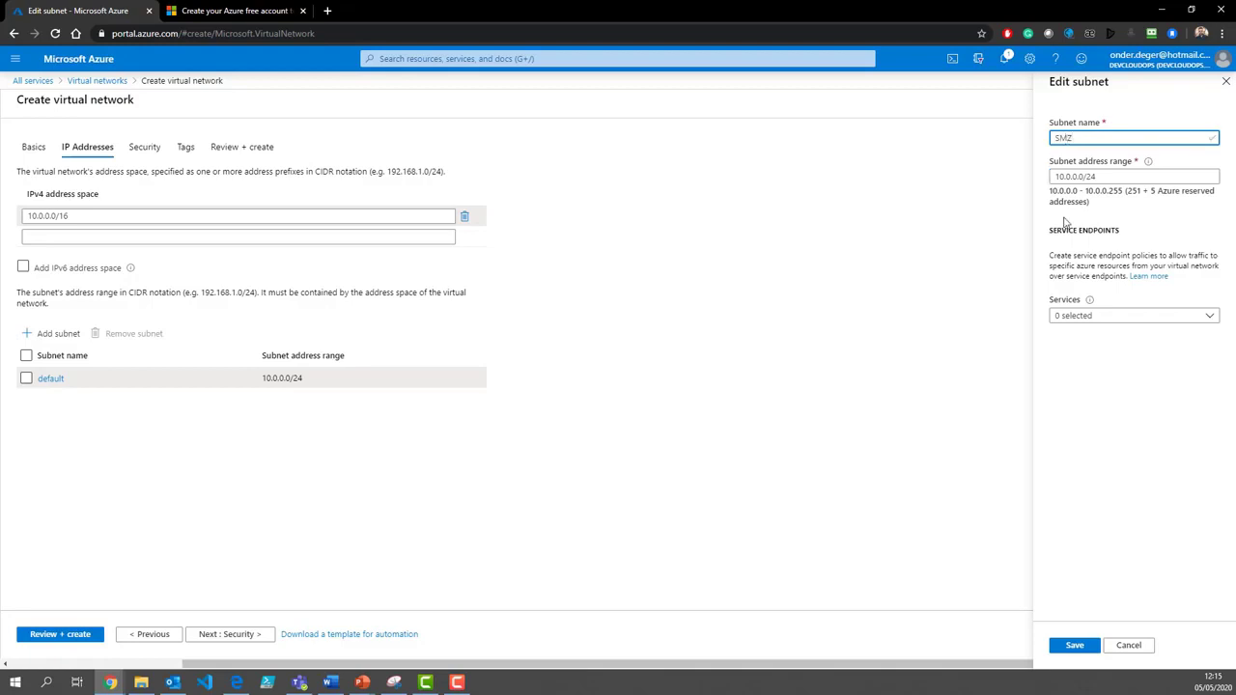
left_click(1053, 138)
key("Delete")
type("DMZ")
left_click(1078, 647)
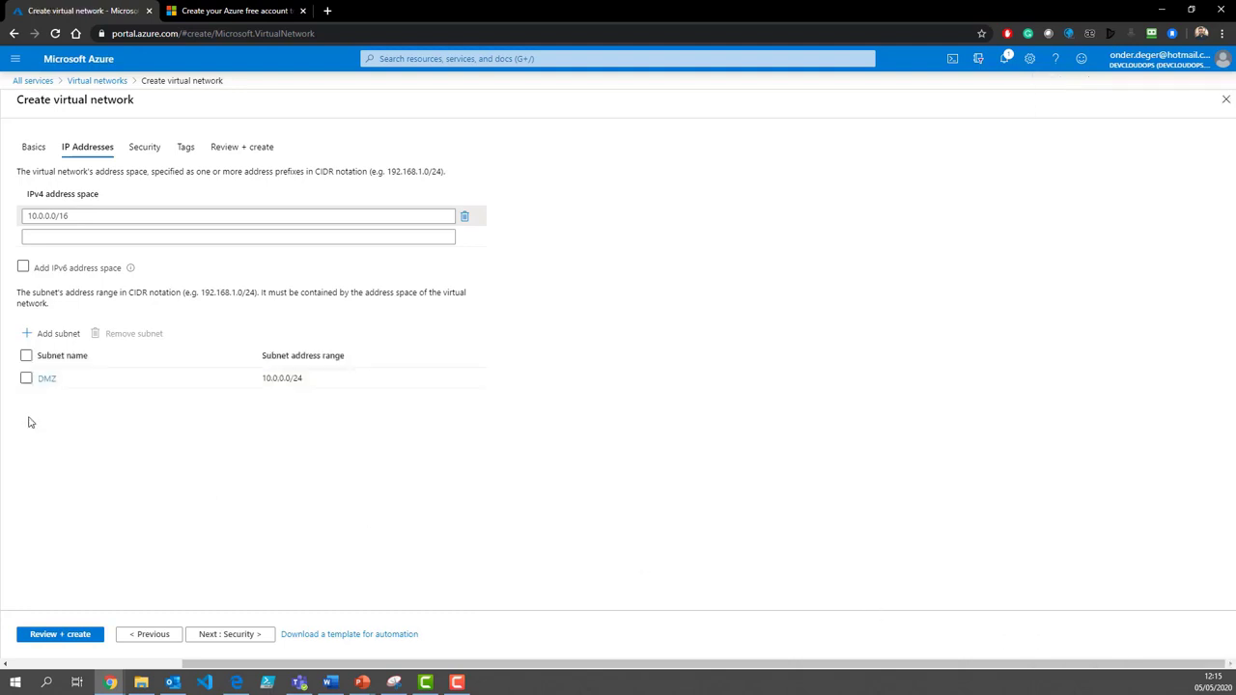
Step: Add an App subnet with address range 10.0.1.0/24
left_click(58, 333)
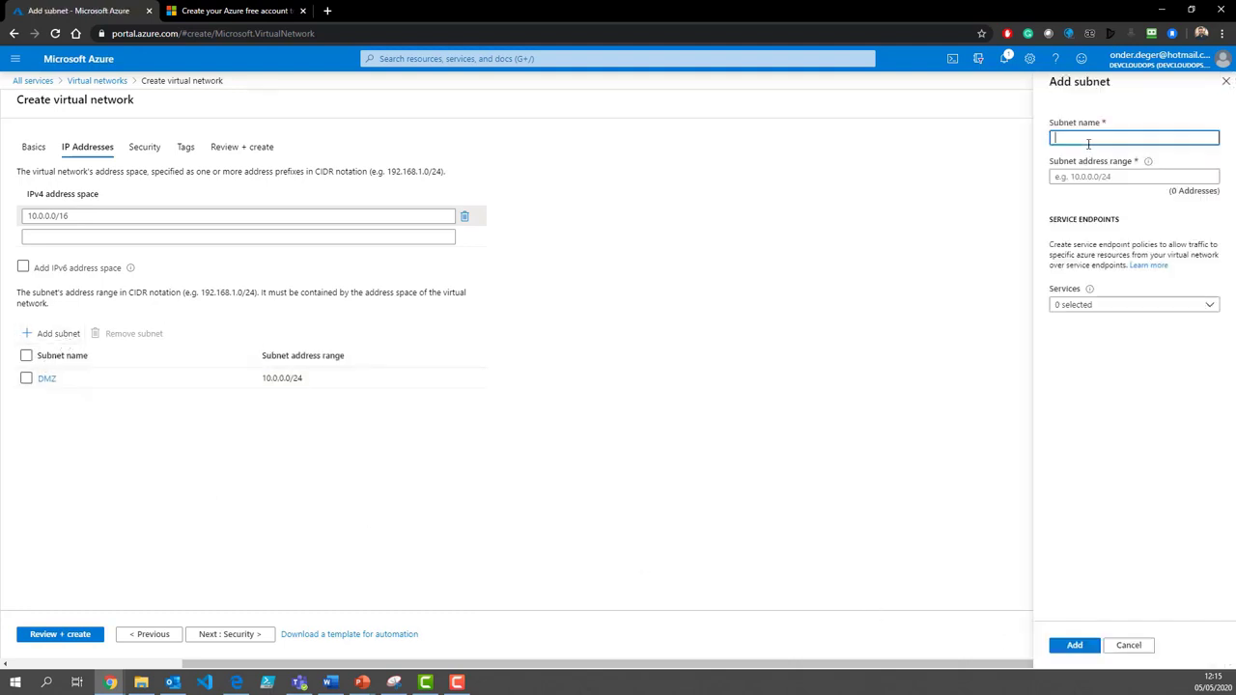
type("App")
key("Tab")
type("1")
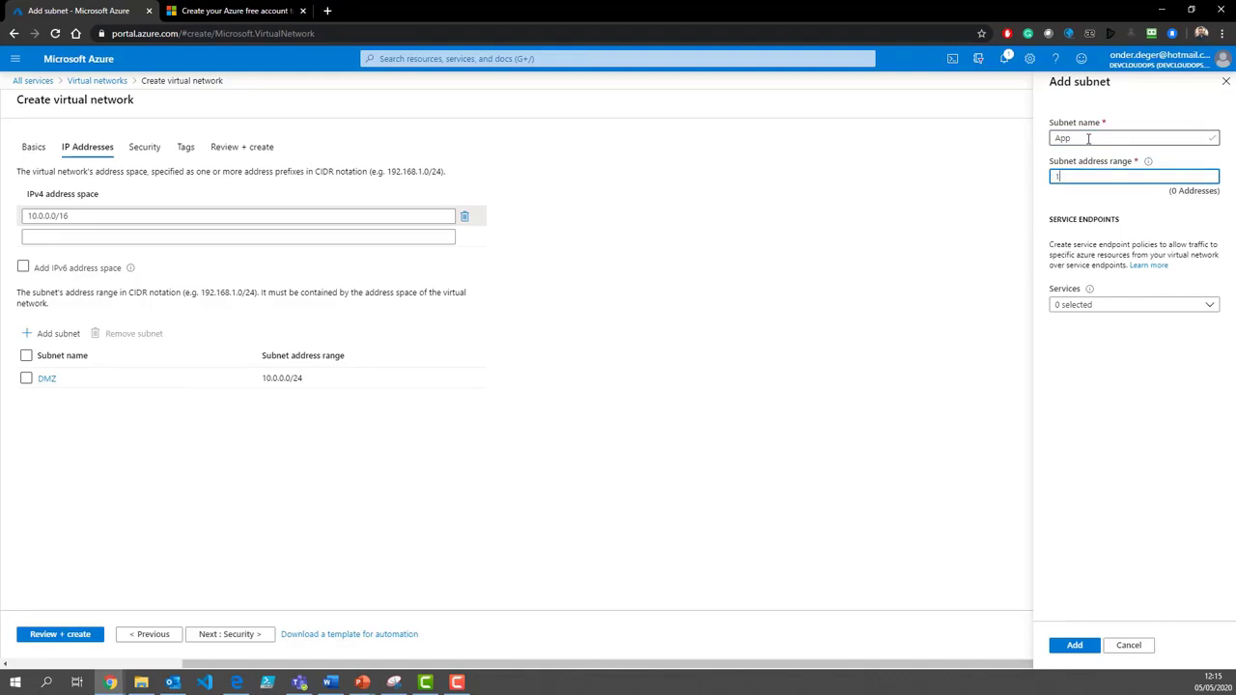
type("0.0.")
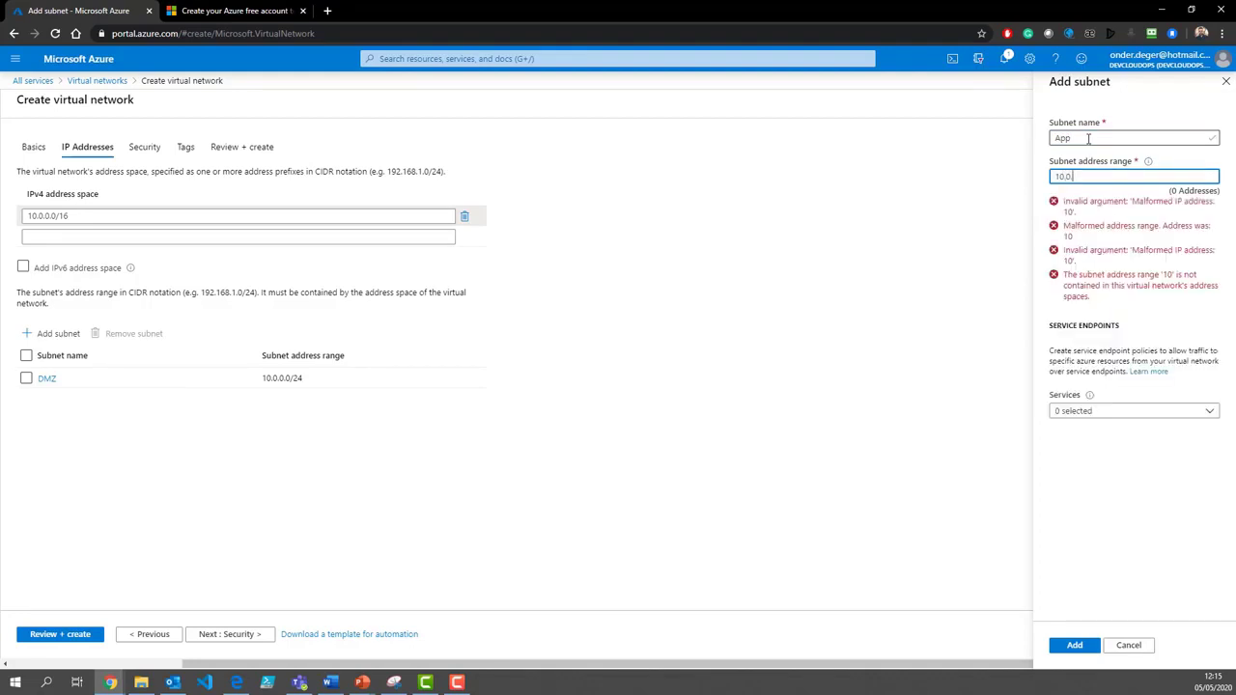
type("1.0/24")
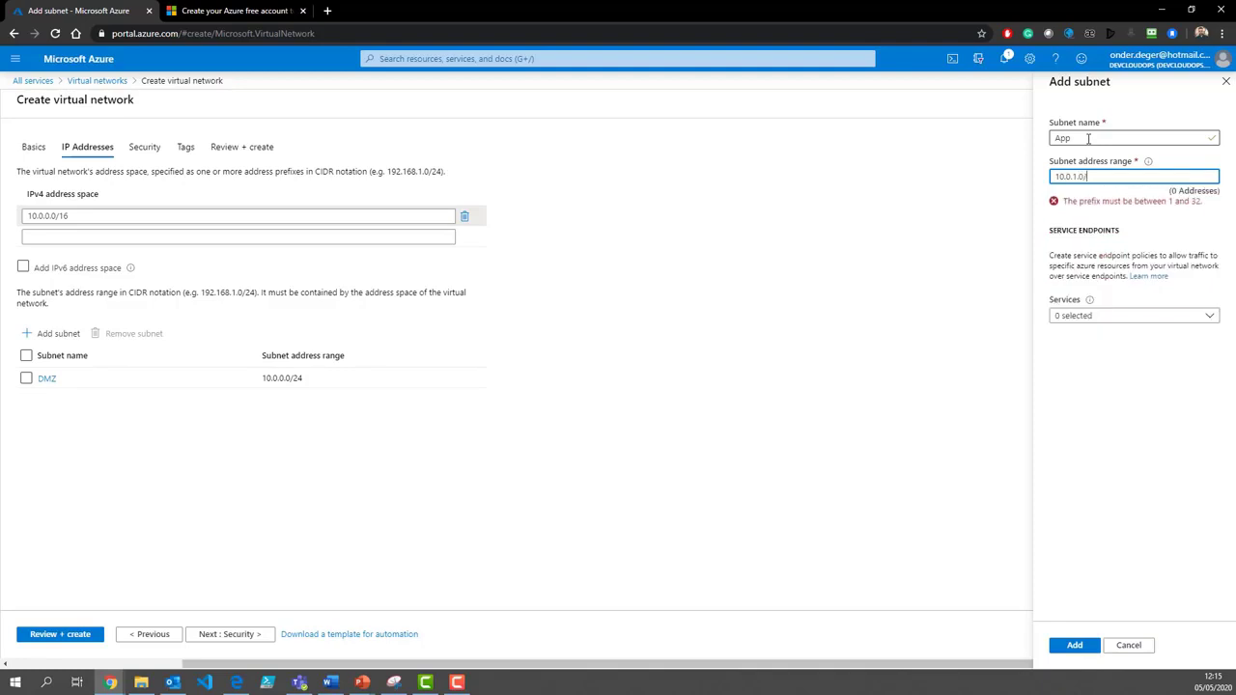
left_click(1074, 644)
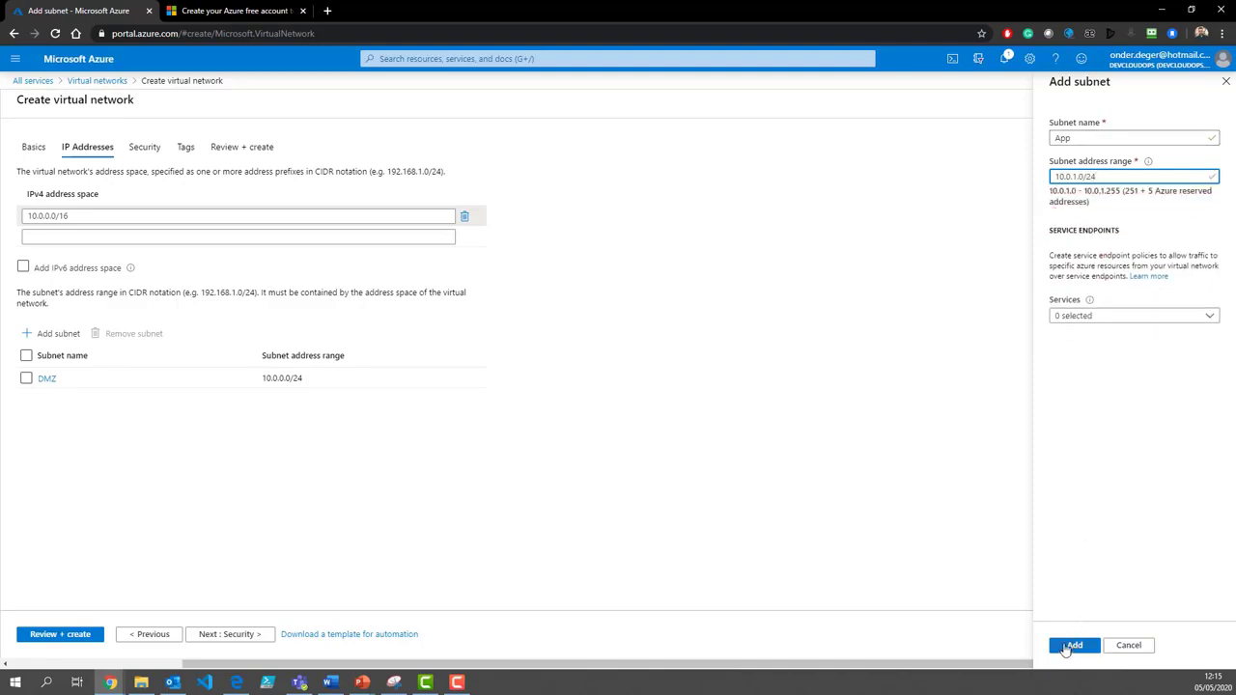
Step: Add a DB subnet with address range 10.0.2.0/24
left_click(55, 337)
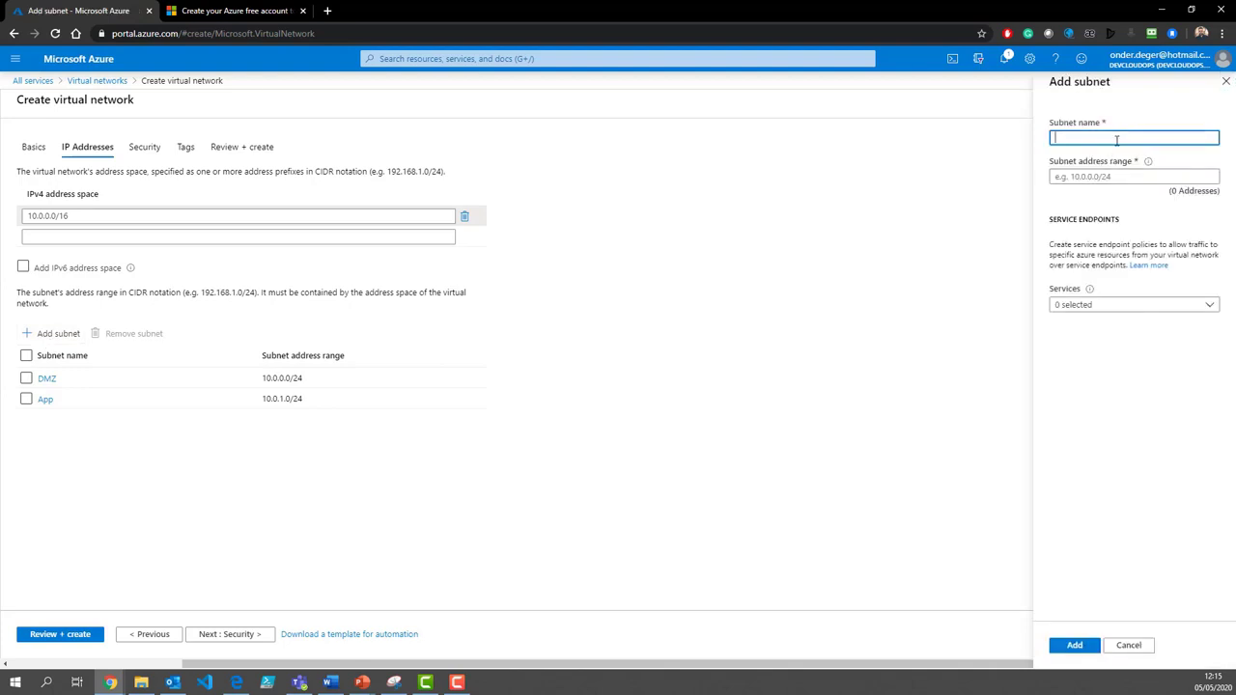
type("DB")
left_click(1126, 177)
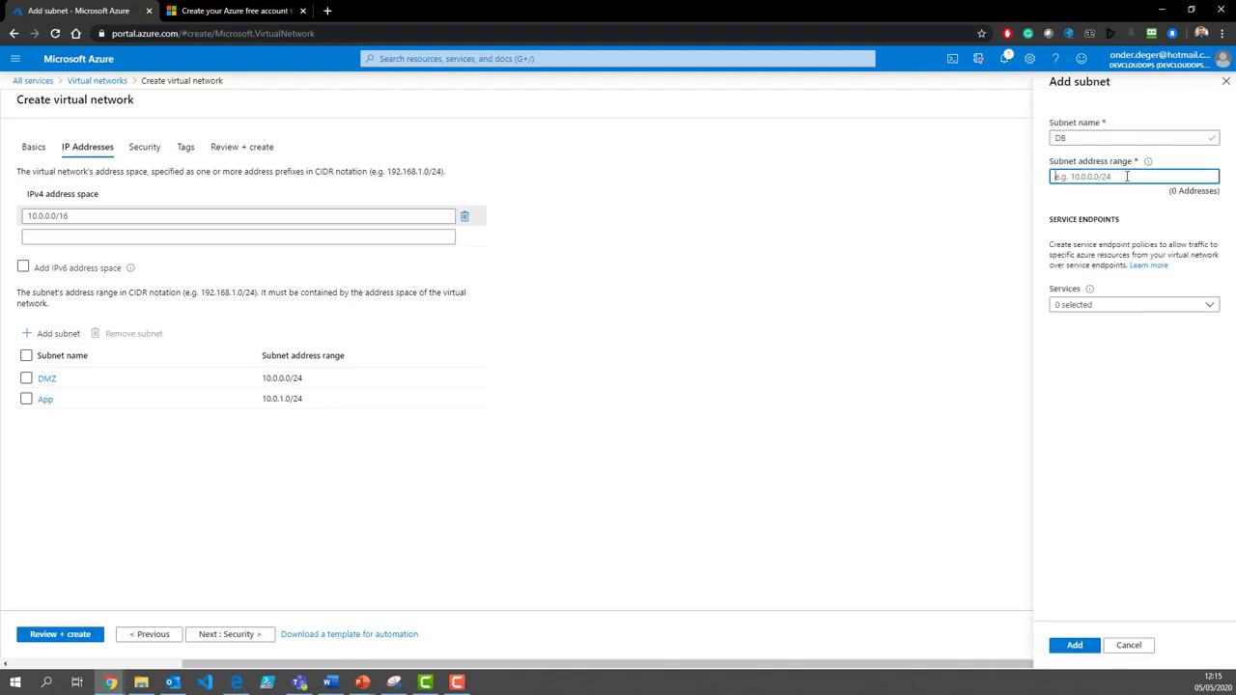
type("10.0.02.0")
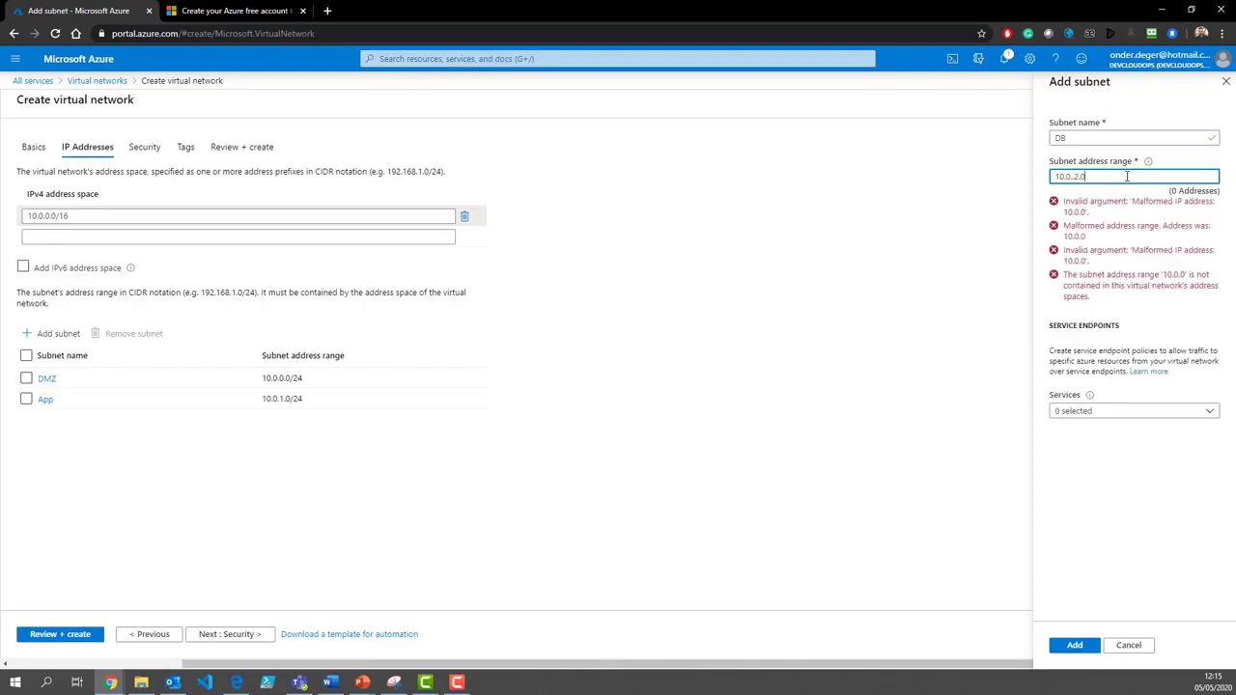
type("/24")
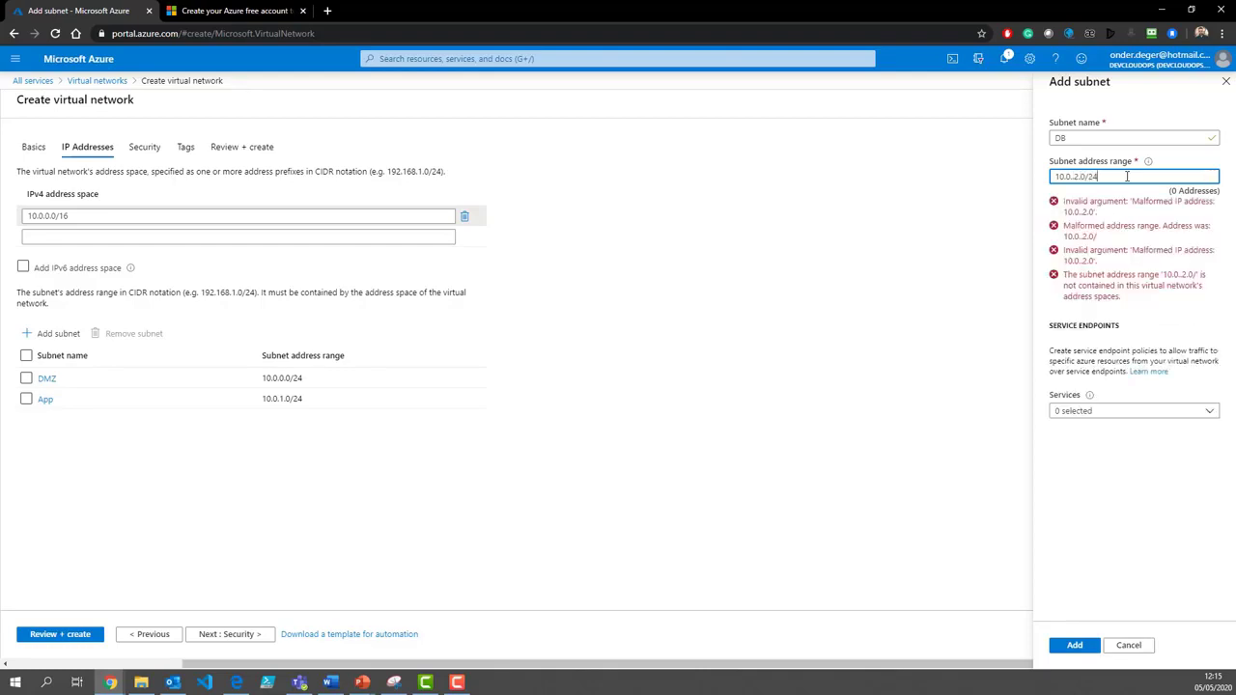
key("Left")
key("Left")
key("Left")
key("Left")
key("Left")
key("Left")
key("BackSpace")
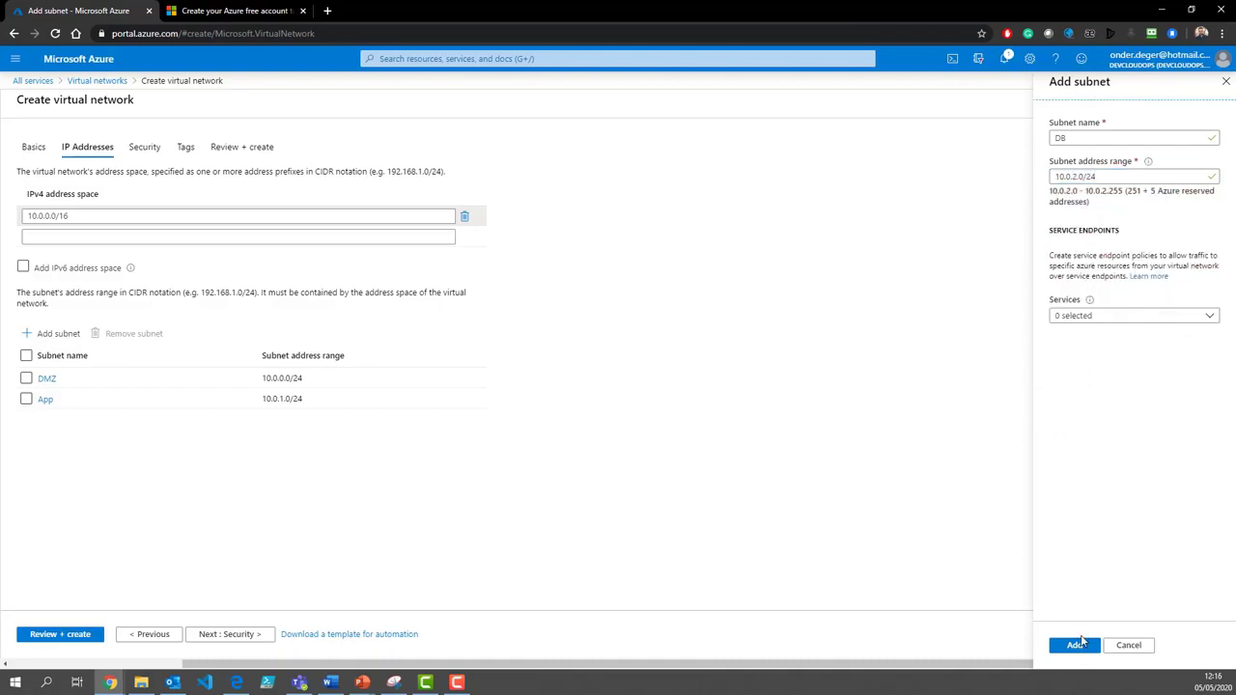
left_click(1077, 645)
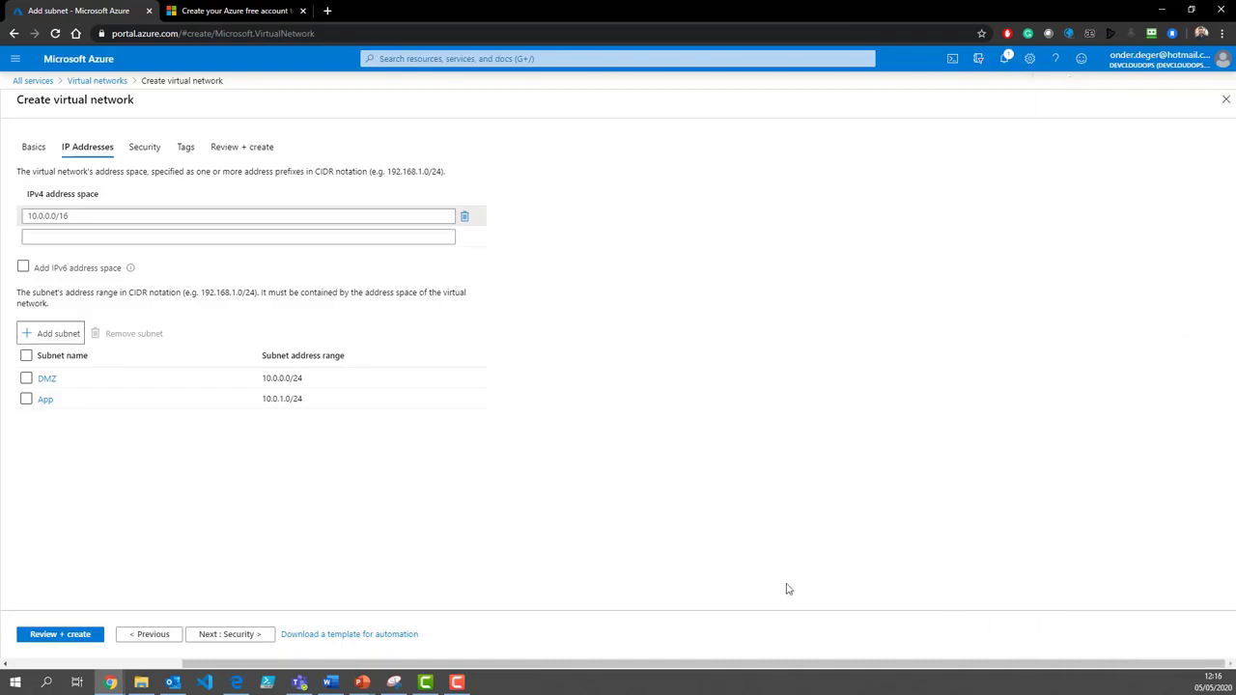
Step: Add a CreatedBy tag with the creator's e-mail as value and reach Review + create
left_click(232, 634)
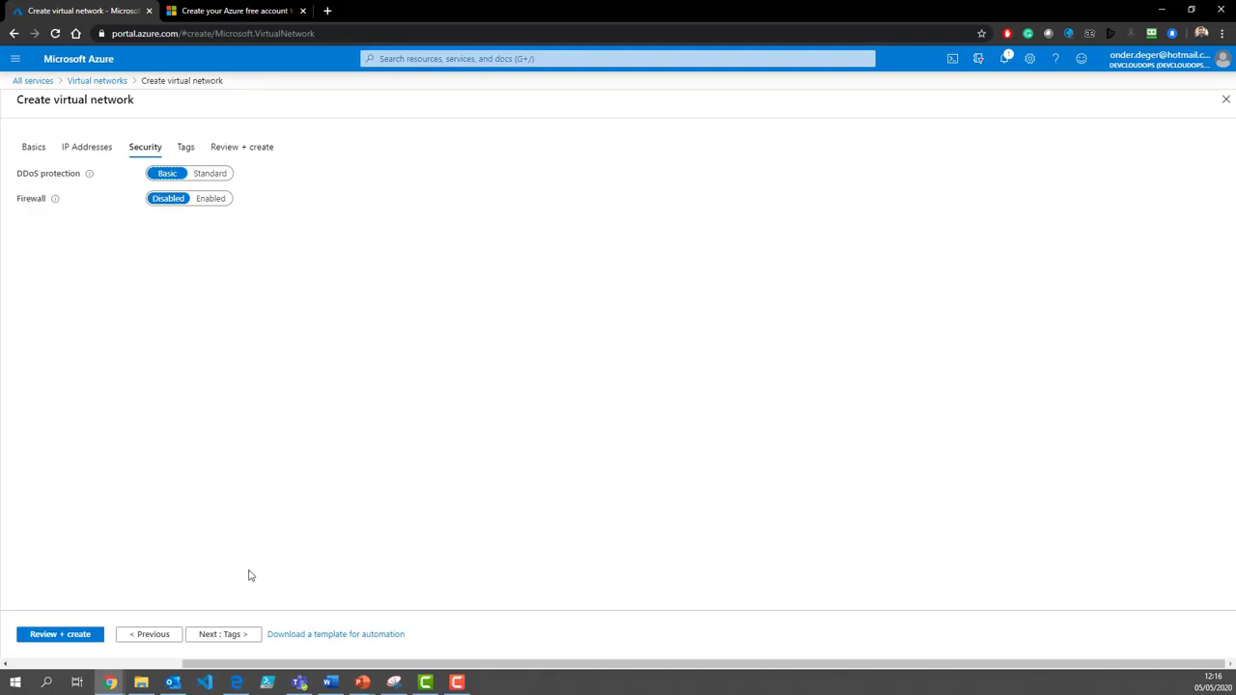
left_click(220, 638)
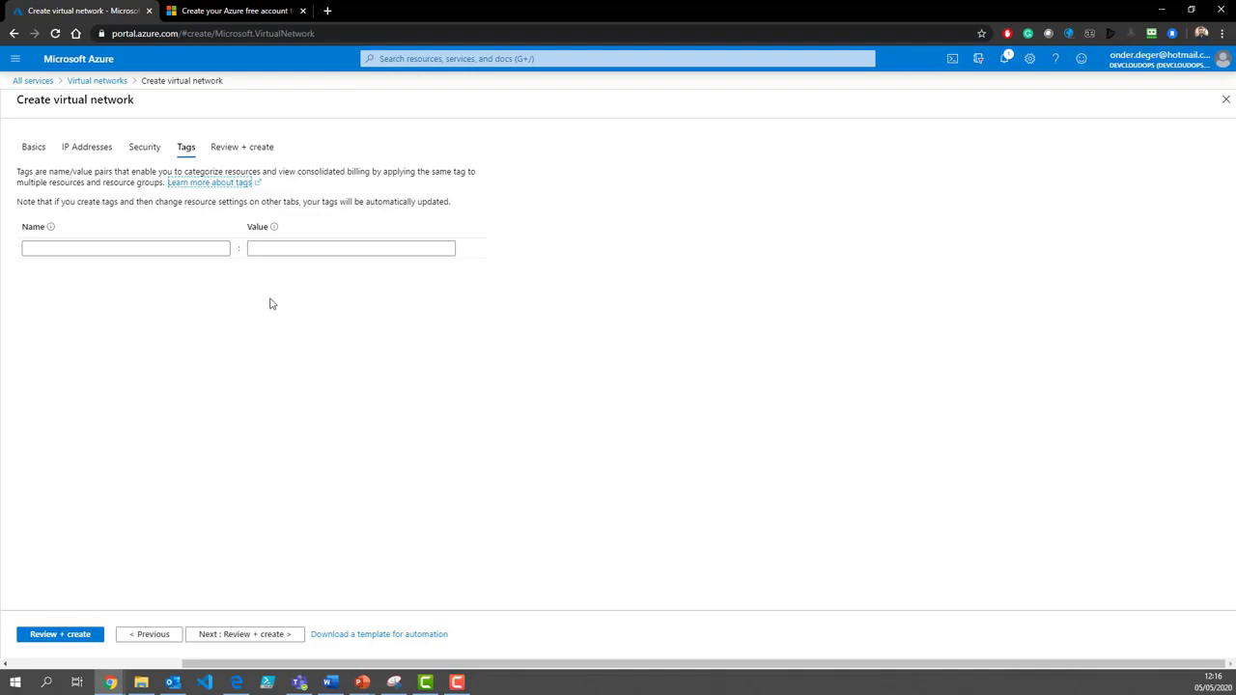
left_click(92, 250)
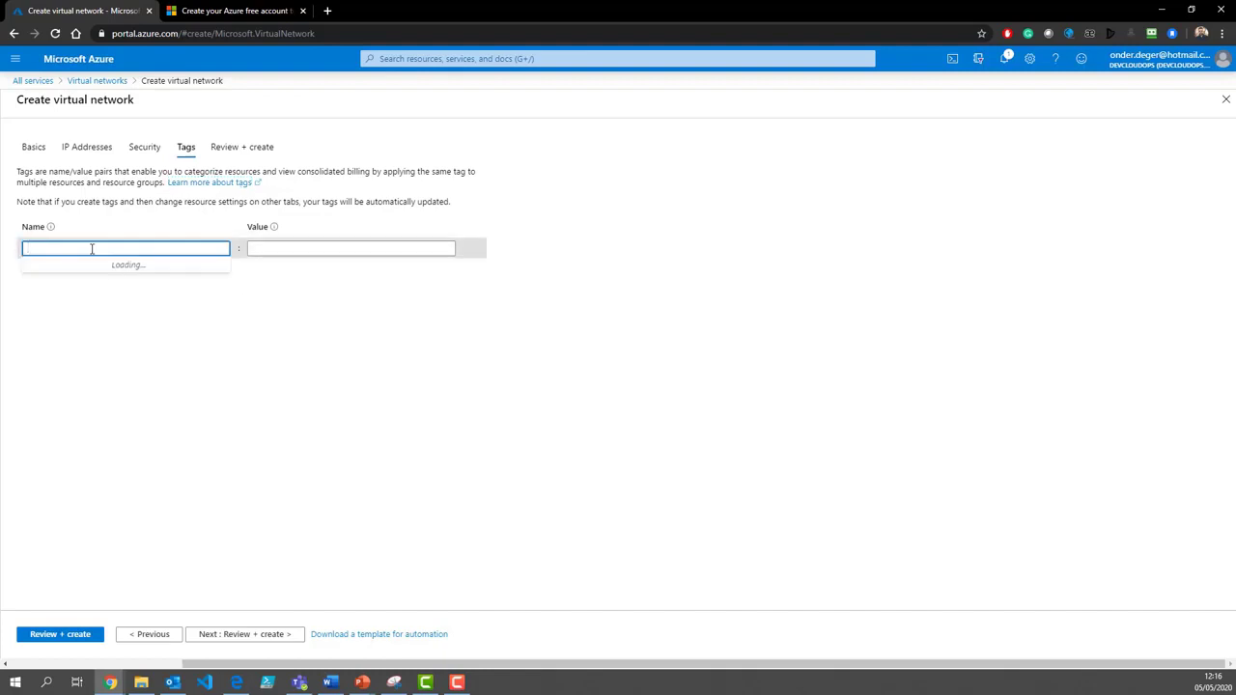
type("Create")
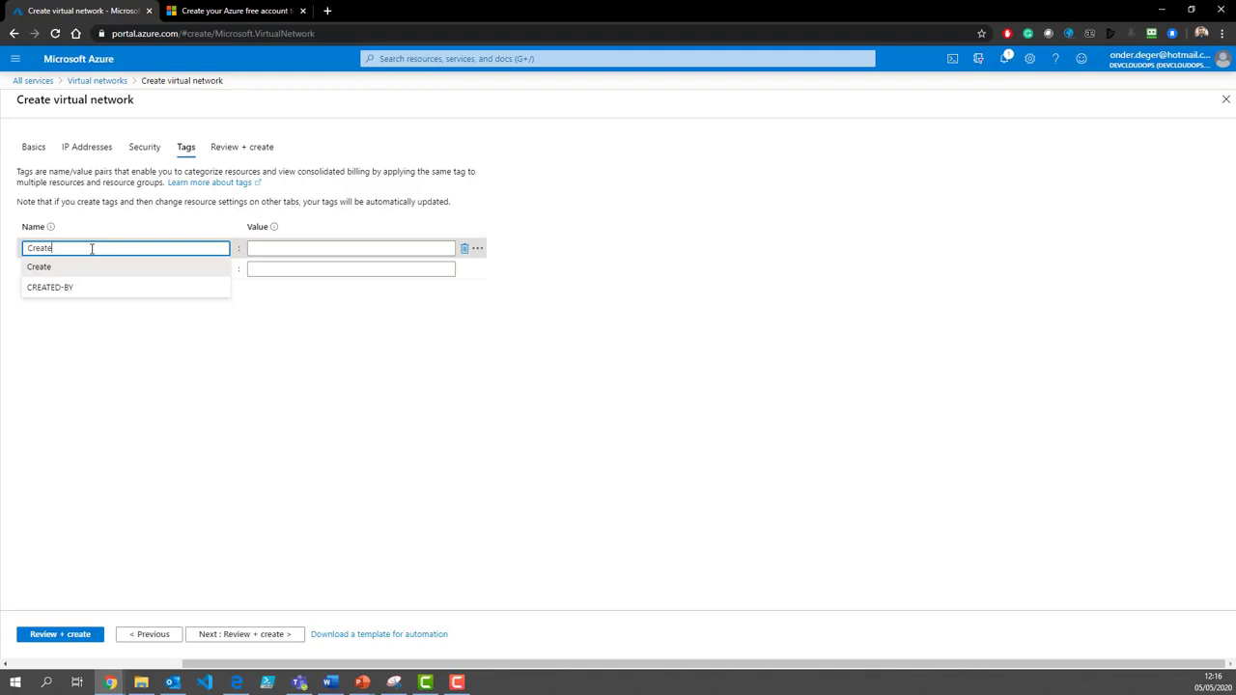
type("dBy")
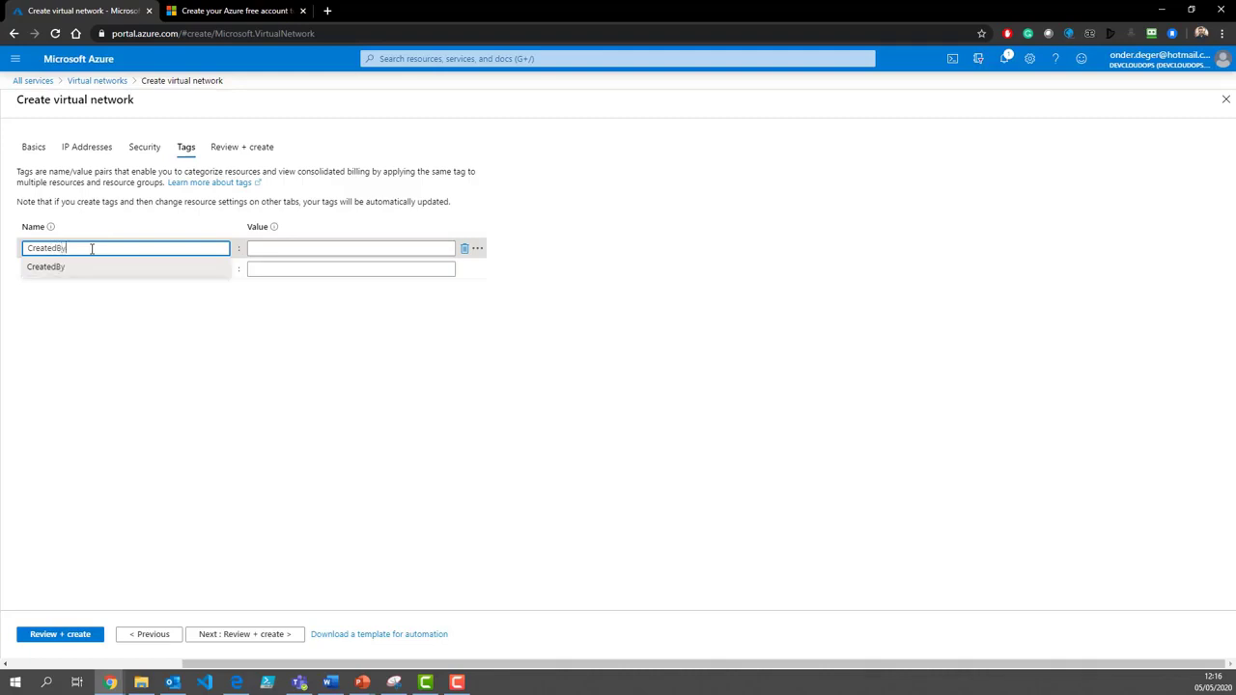
key("Tab")
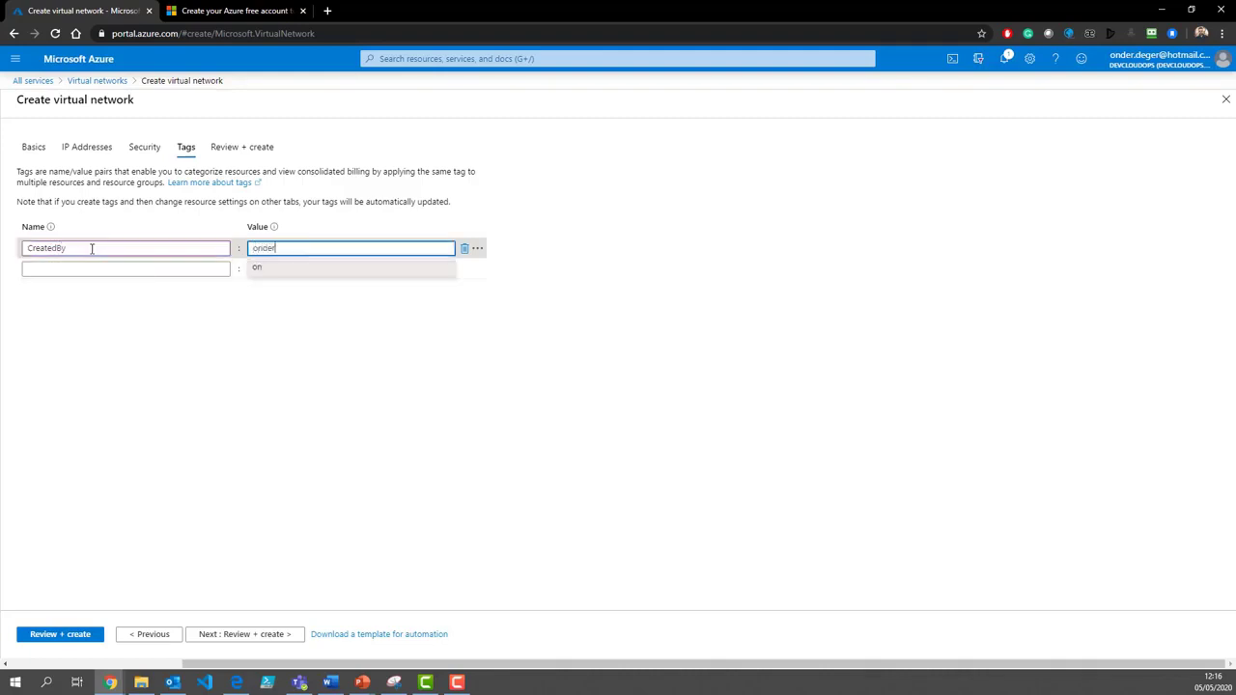
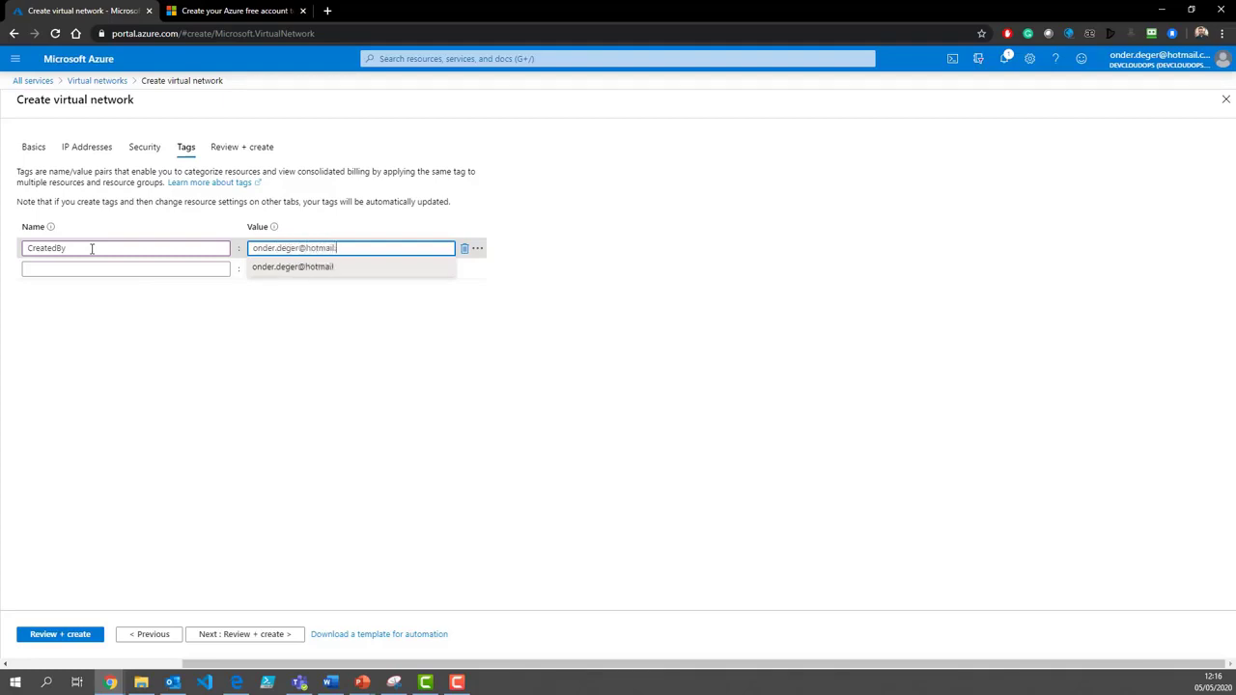
left_click(227, 398)
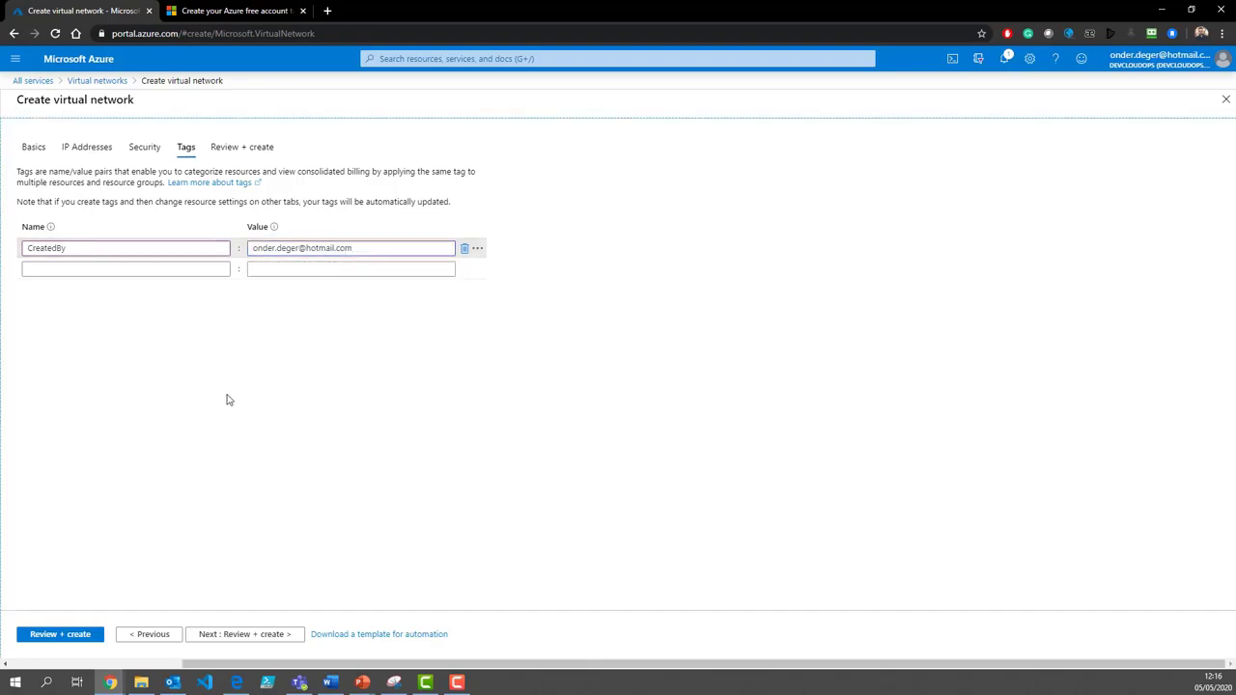
left_click(249, 635)
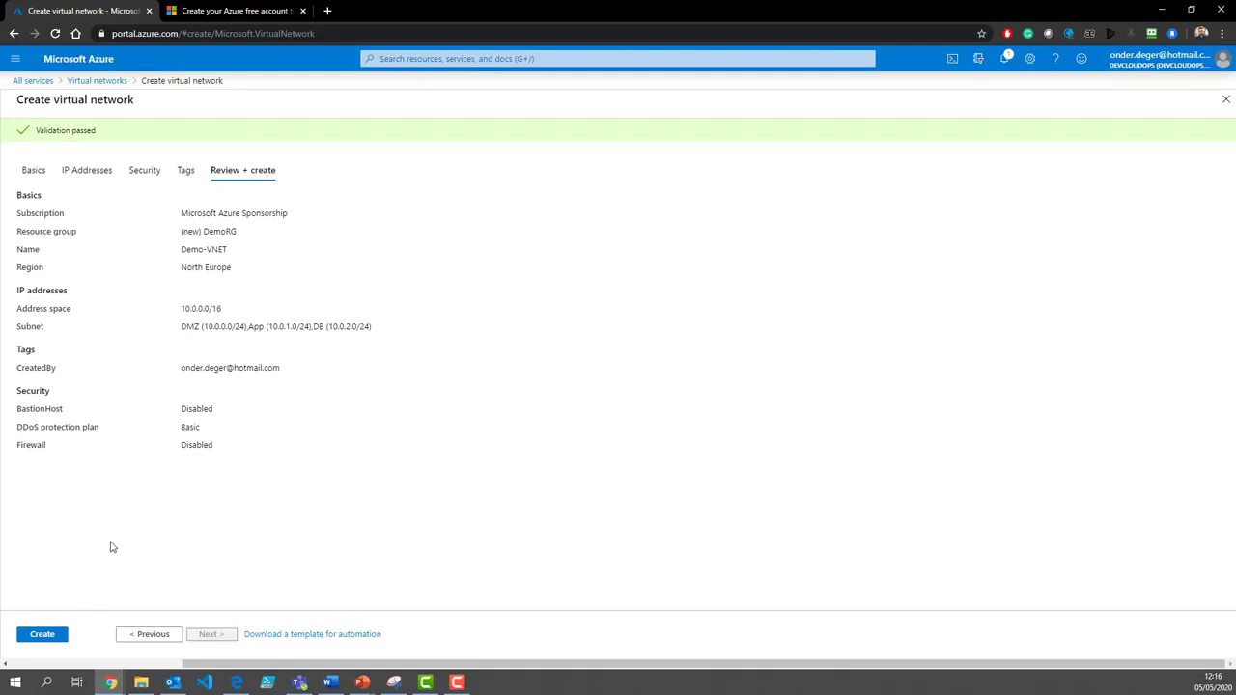
Step: Create Demo-VNET, then open it to check its 10.0.0.0/16 address space and subnets
left_click(45, 637)
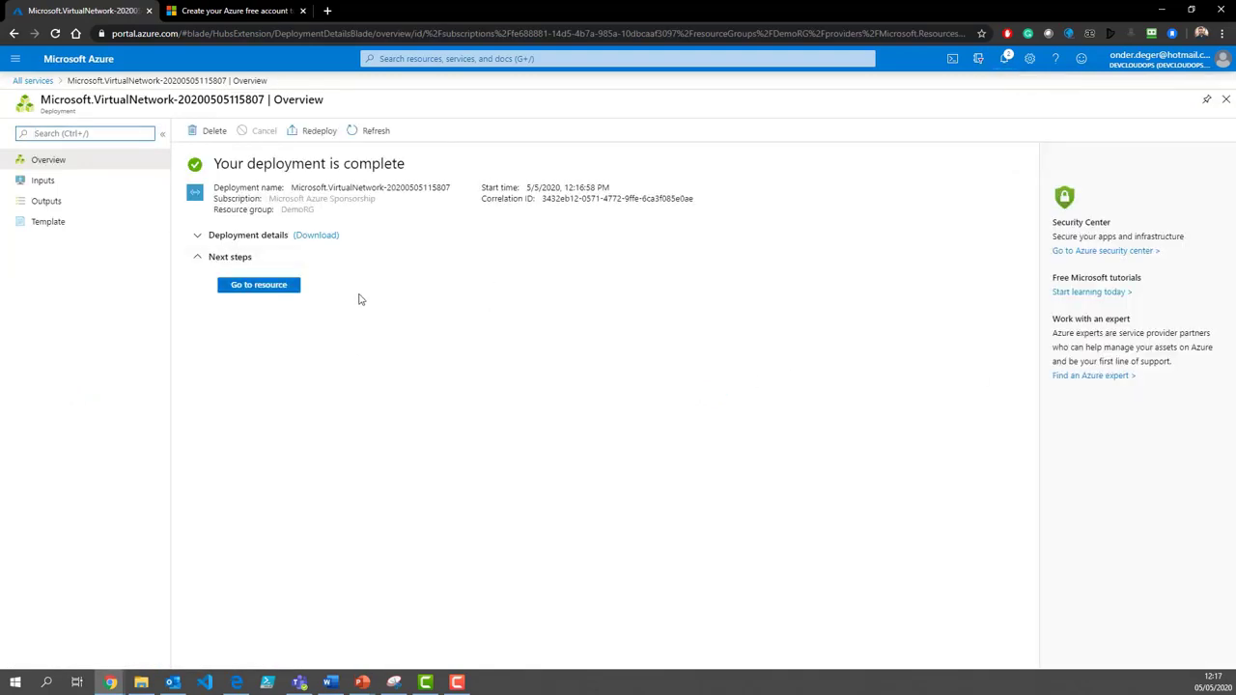
left_click(249, 289)
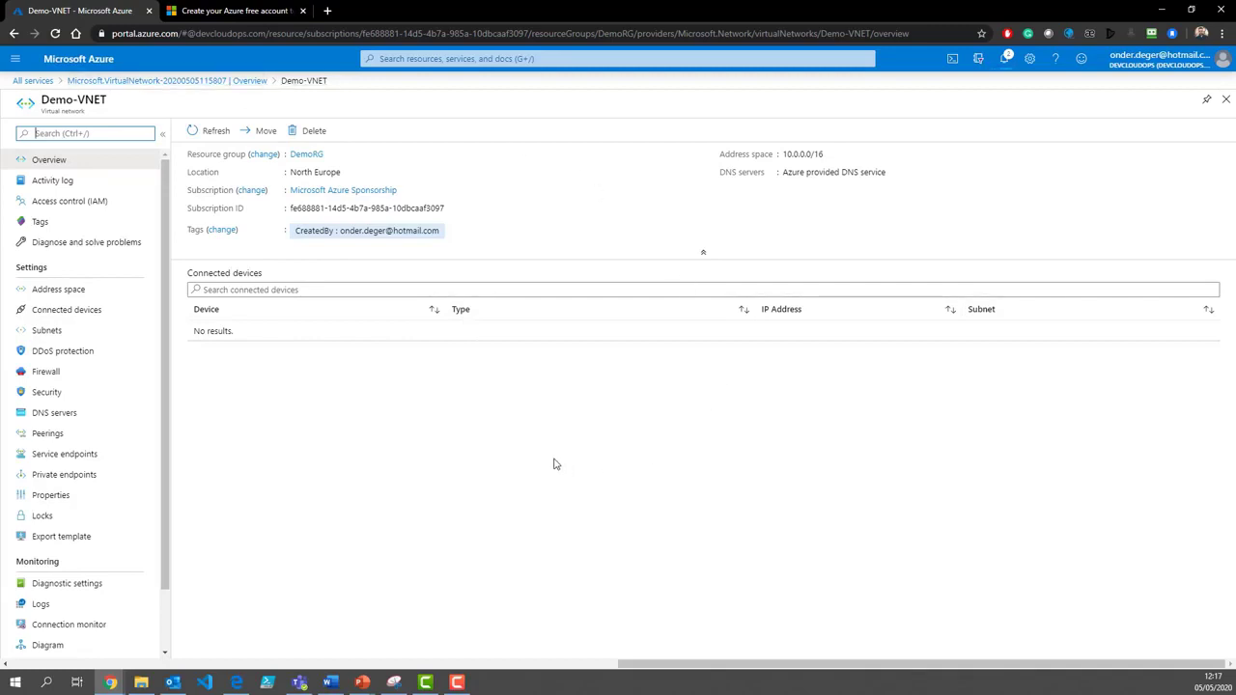
left_click_drag(785, 153, 823, 155)
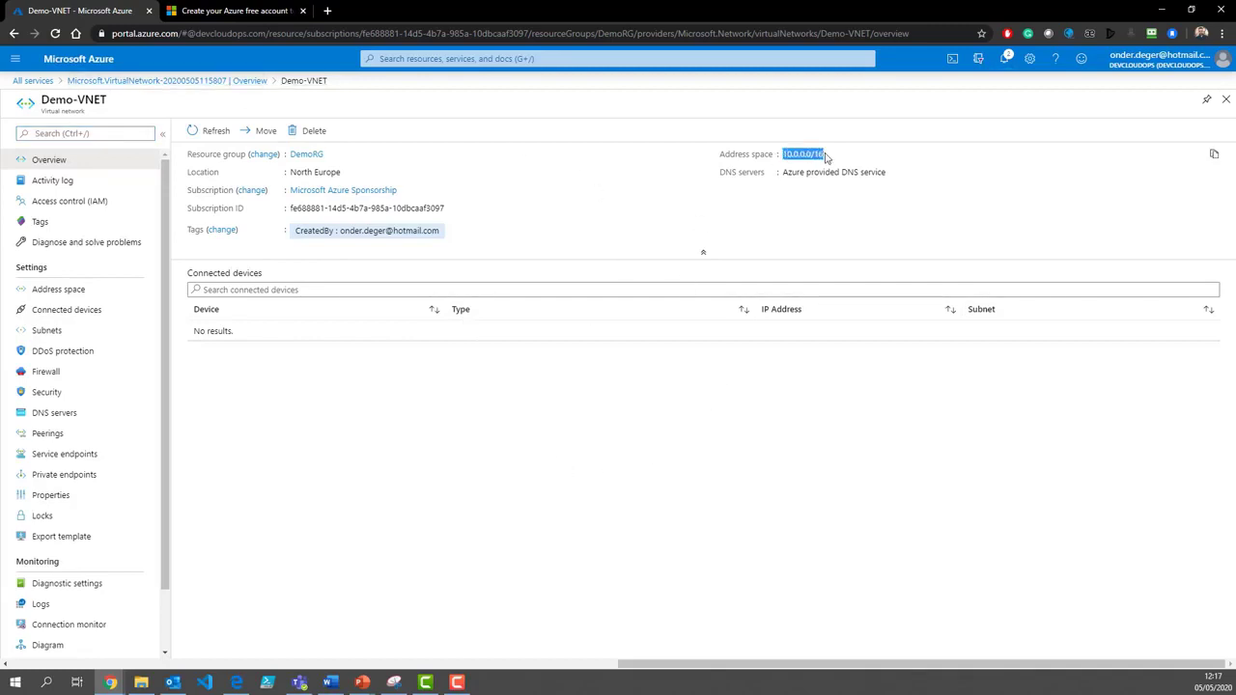
left_click(138, 331)
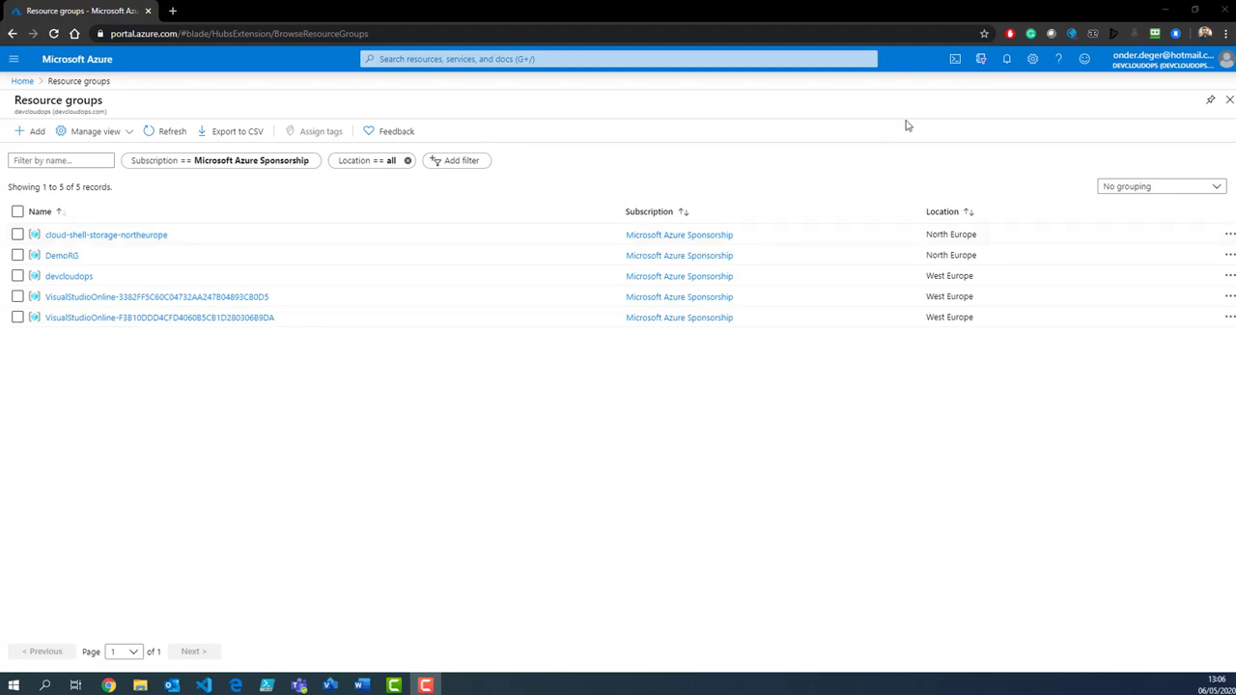
Step: Start a PowerShell Cloud Shell session and begin the New-AzResourceGroup command for DemoRG02
left_click(955, 59)
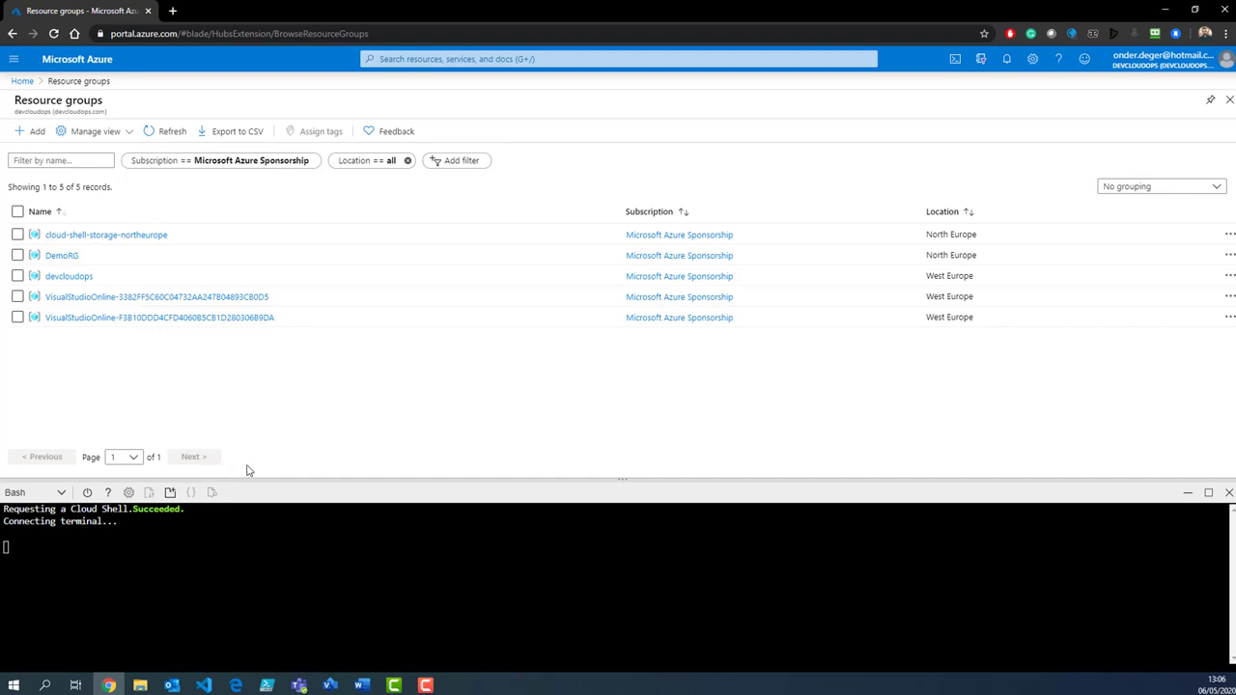
left_click(54, 495)
left_click(47, 519)
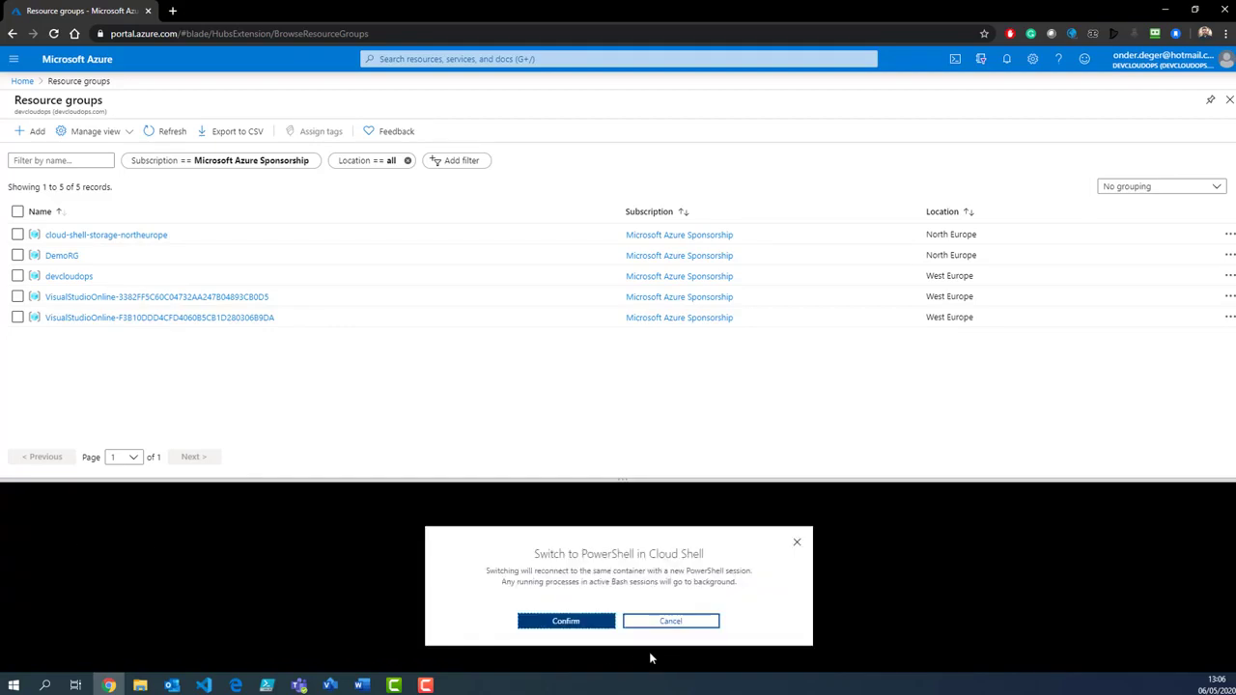
left_click(541, 624)
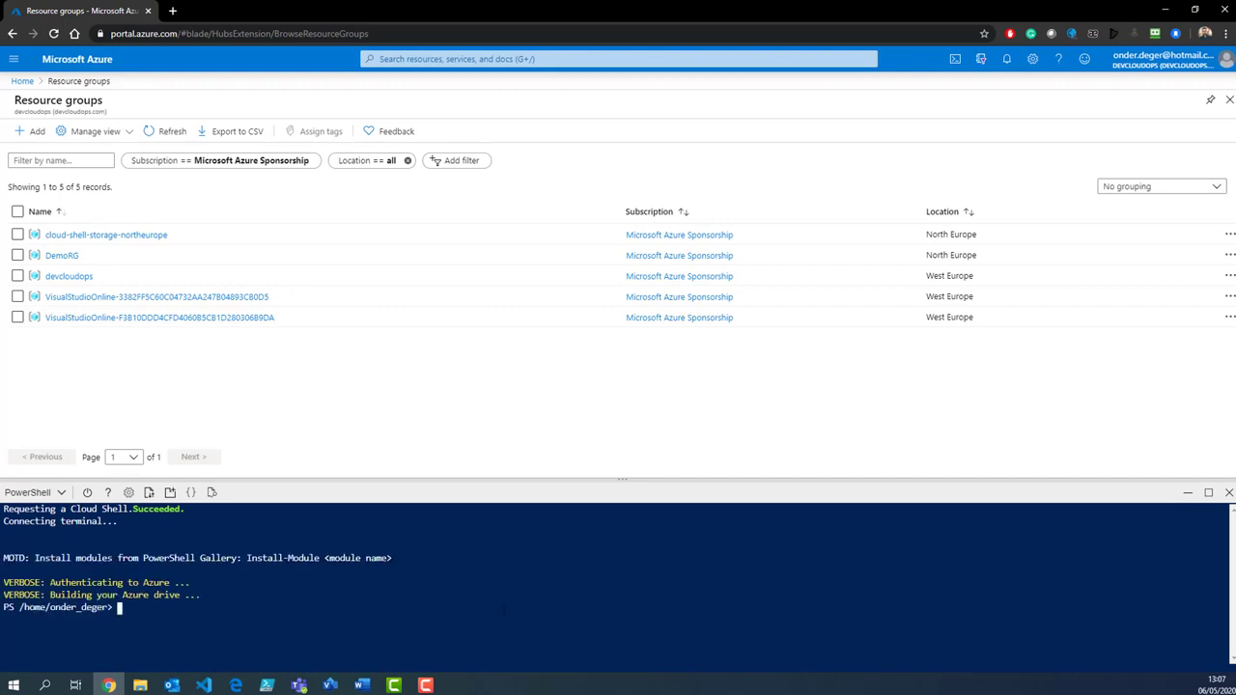
type("New-AzResourceGroup -Name DemoRG")
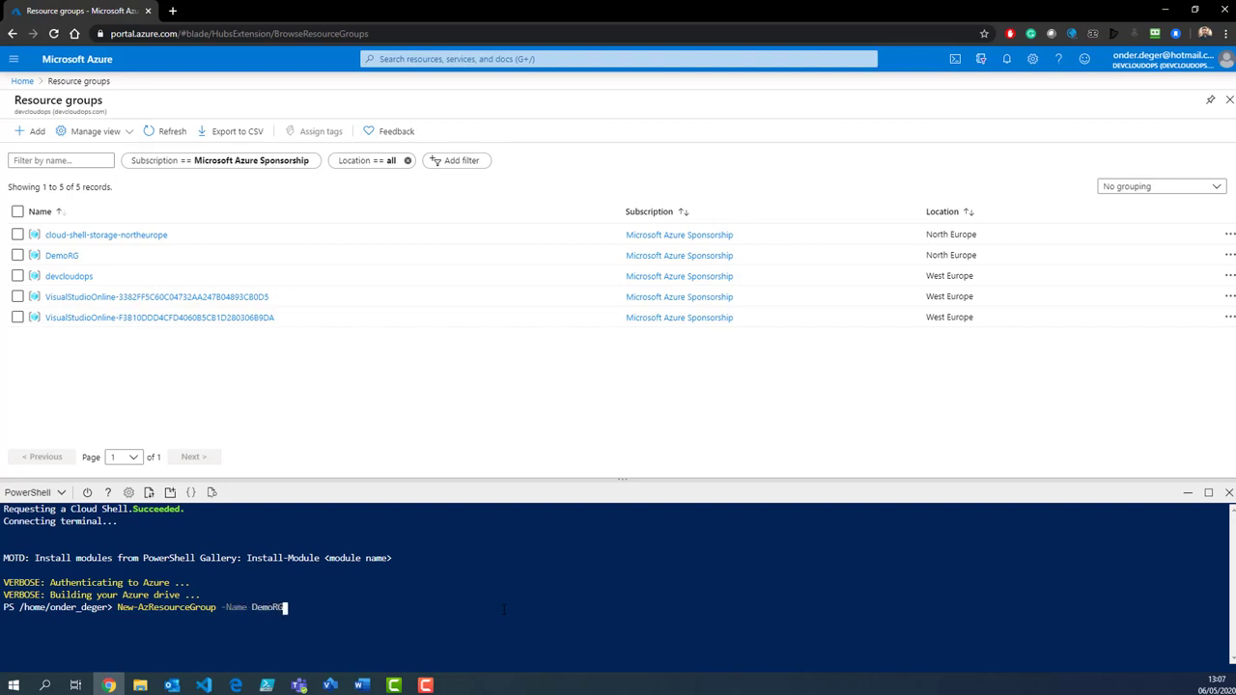
type("02")
type(" -Loca")
type("tion Ea")
type("st")
Step: Correct the location to NorthEurope and run New-AzResourceGroup for DemoRG02
key("BackSpace")
key("BackSpace")
key("BackSpace")
key("BackSpace")
type("NorthEurope")
key("Return")
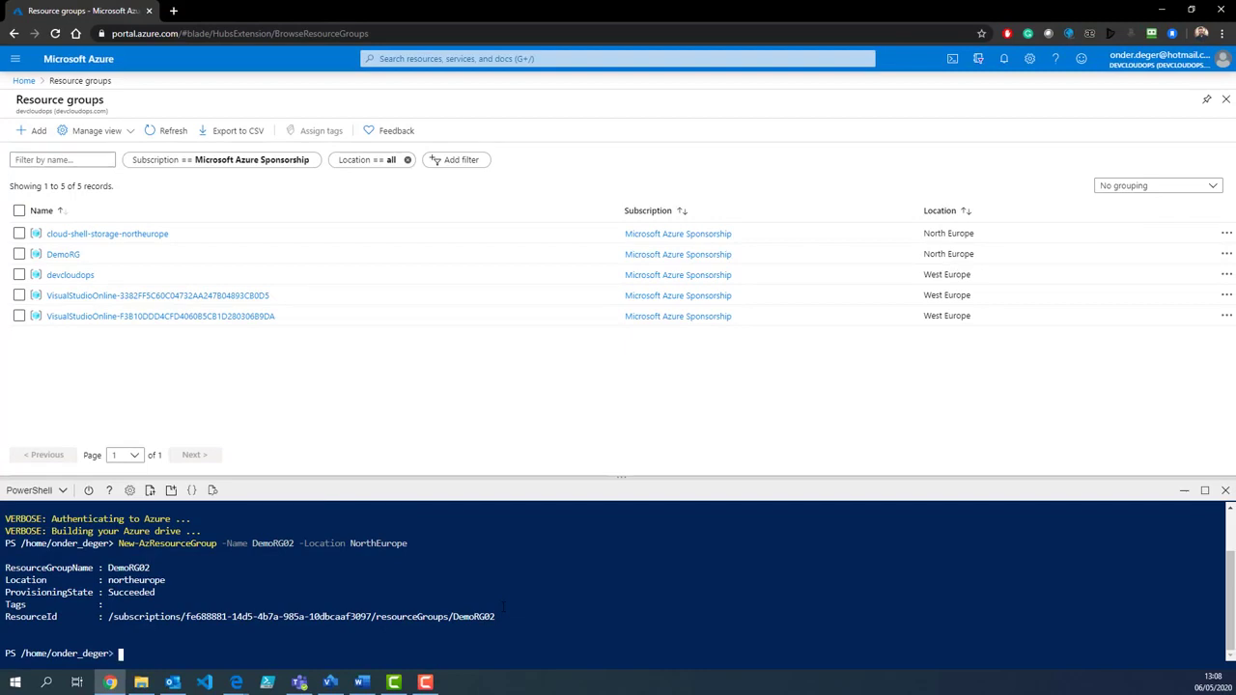
Step: Run New-AzVirtualNetwork creating Demo02-VNET in DemoRG02, NorthEurope, with prefix 20.0.0.0/16
type("$virtualNetwork = New-AzVirtual")
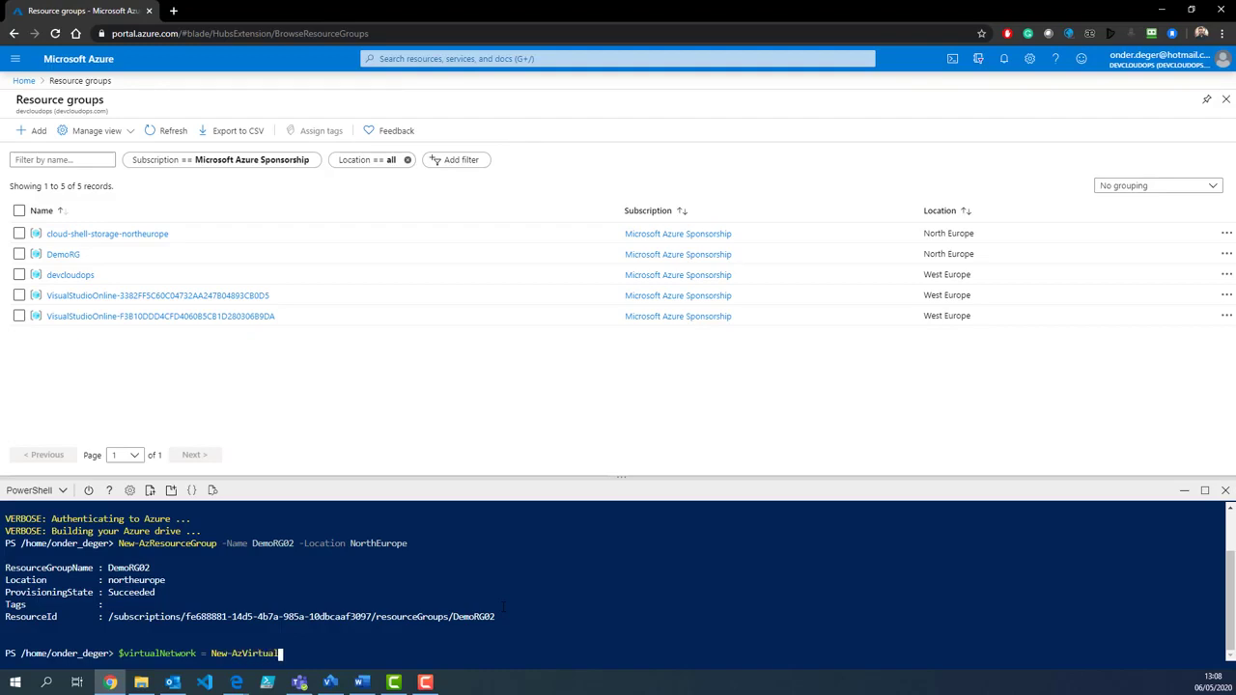
type("Network -ResourceGroupName De")
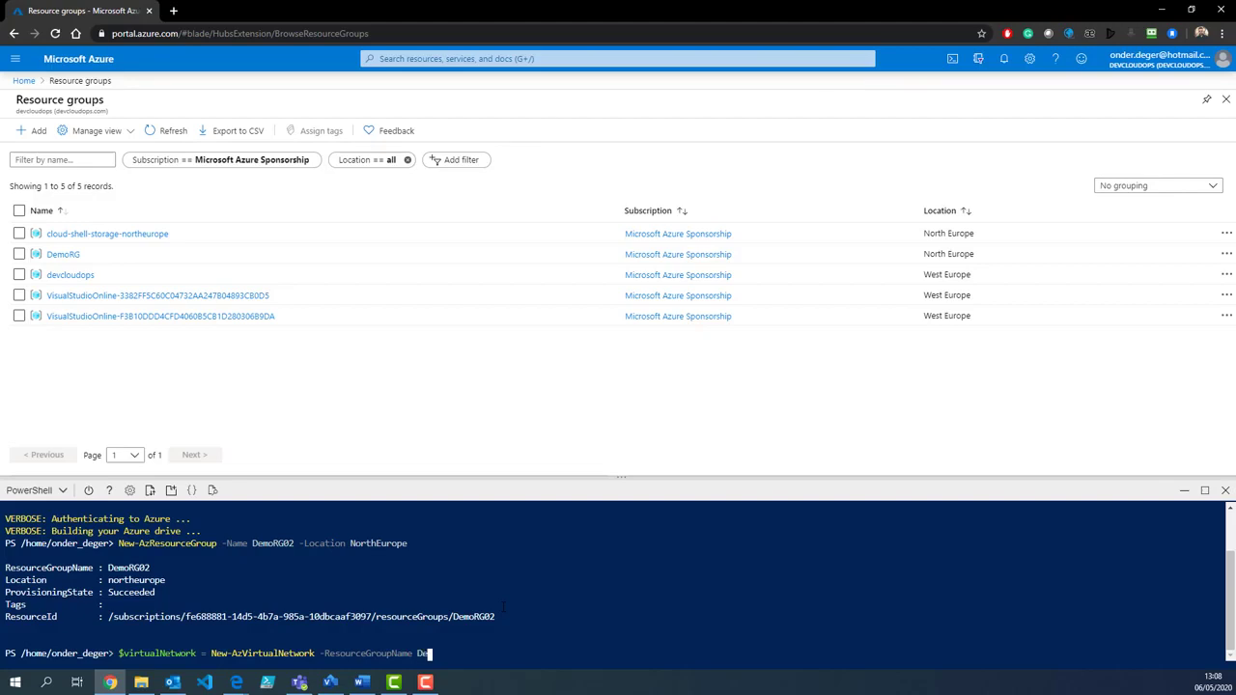
type("moRG02 - Location")
key("BackSpace")
key("BackSpace")
key("BackSpace")
key("BackSpace")
key("BackSpace")
key("BackSpace")
key("BackSpace")
key("BackSpace")
key("BackSpace")
key("BackSpace")
key("BackSpace")
type("lNetwork -ResourceGroupName DemoRG02 -Location NorthEurope ")
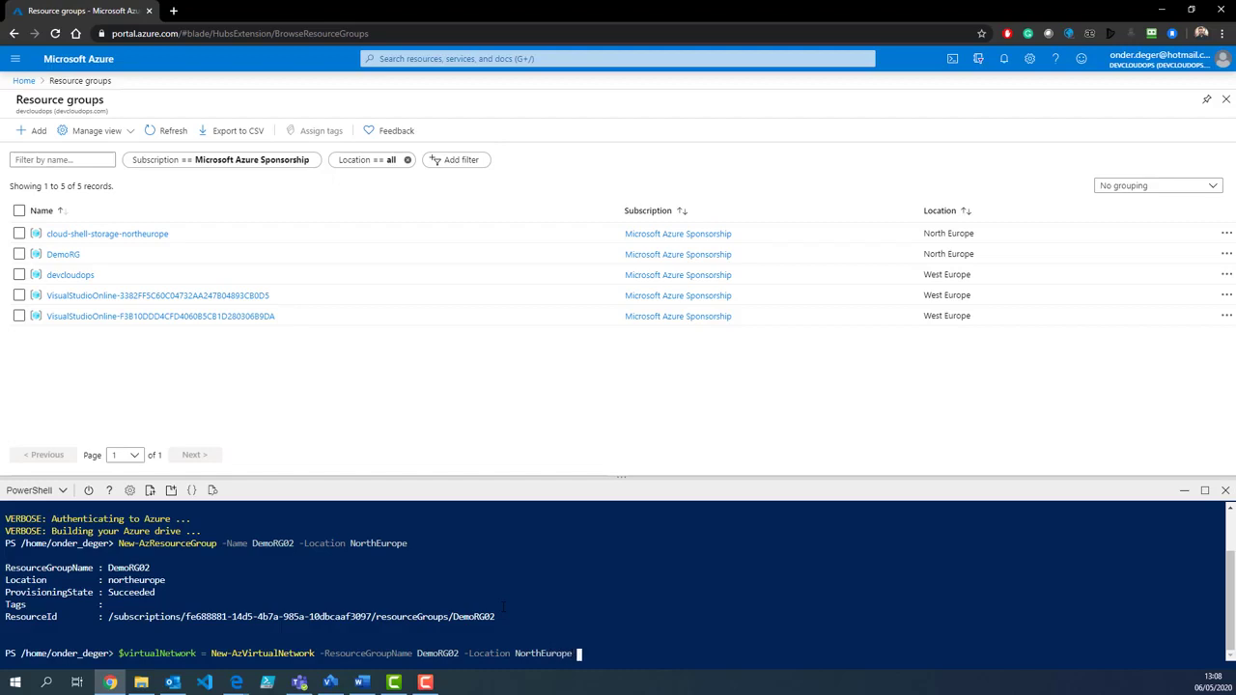
type("-Name Demo02-VNET -AddressPrefix 20.")
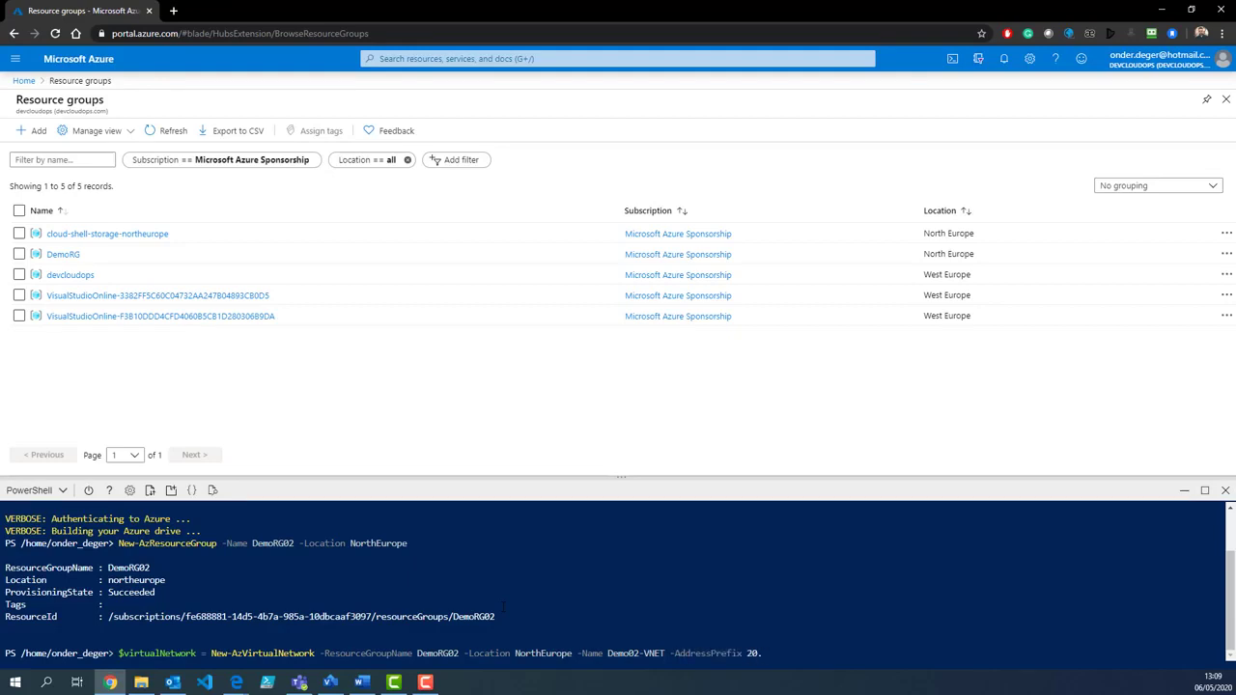
type("0.0.0/16")
key("Return")
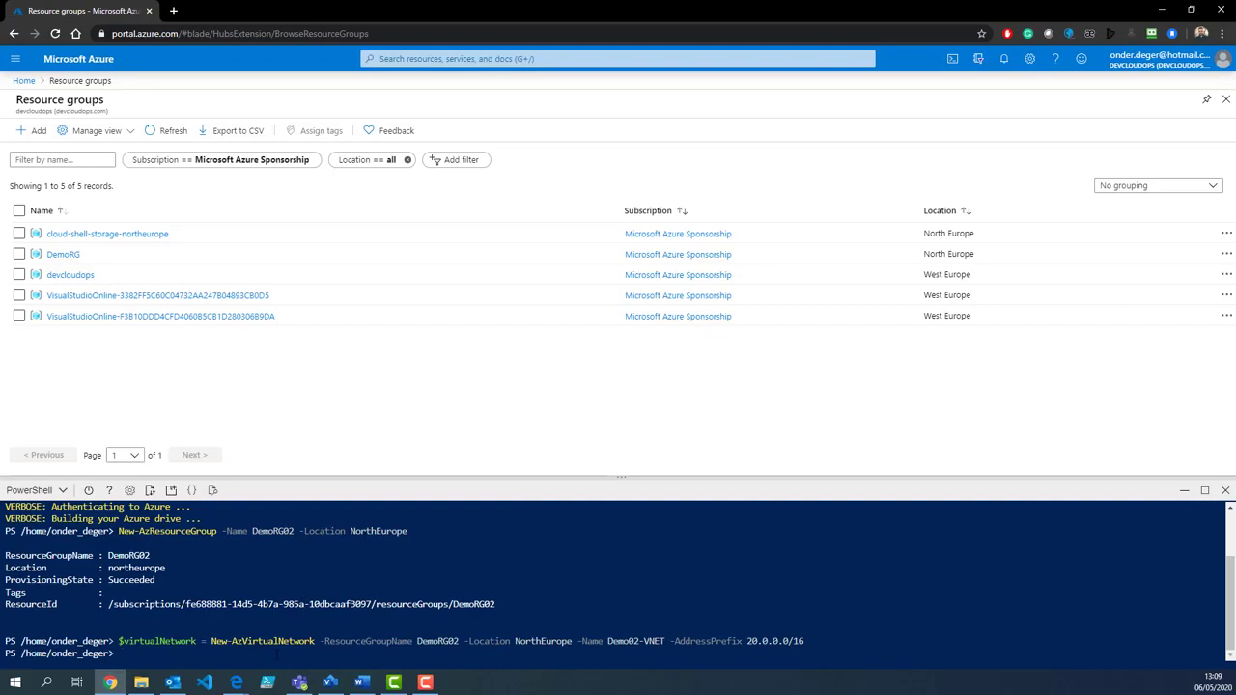
type("subnetConfig = Add-AzVirtual")
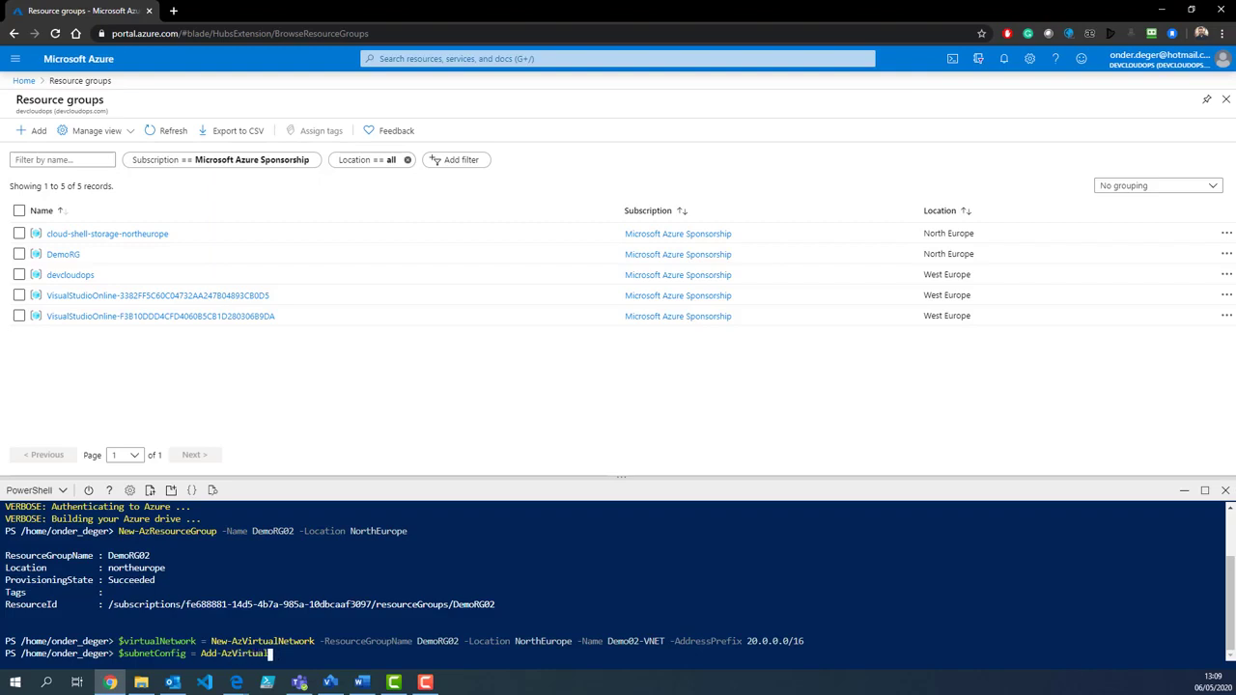
type("NetworkS")
Step: Add subnet Internal 20.0.1.0/24 to $virtualNetwork and apply it with Set-AzVirtualNetwork
key("Tab")
type("-Name")
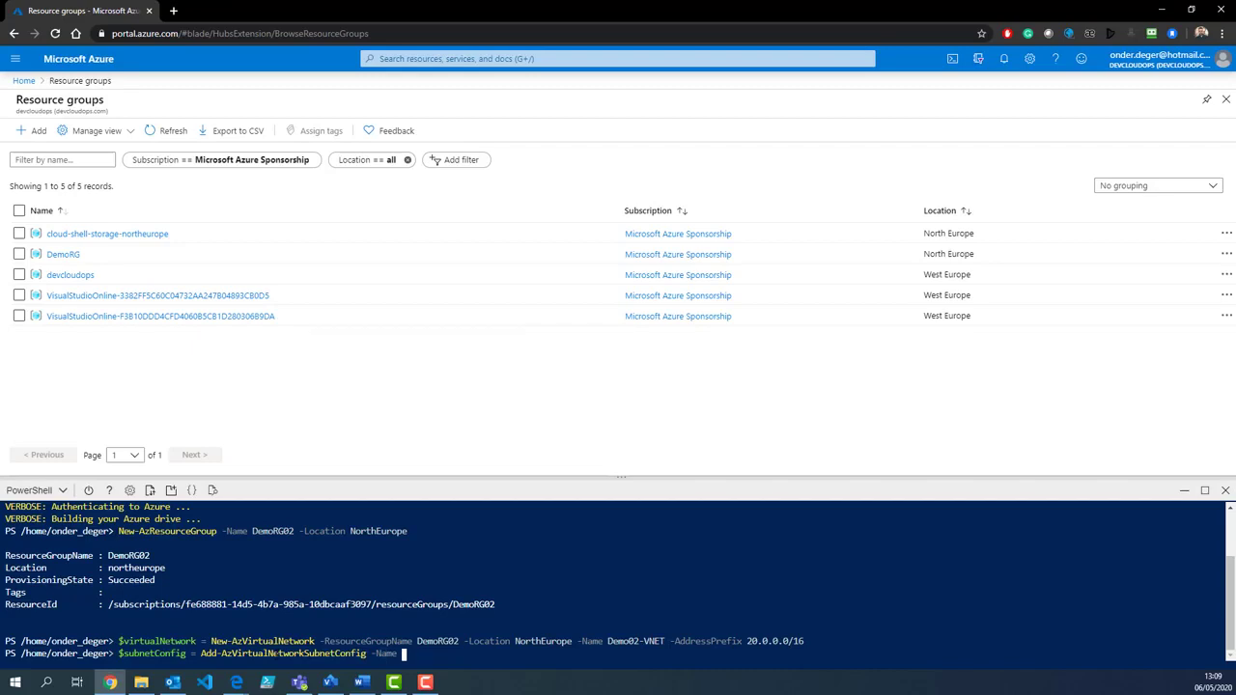
type(" Internal -AddressPrefix 20.0.")
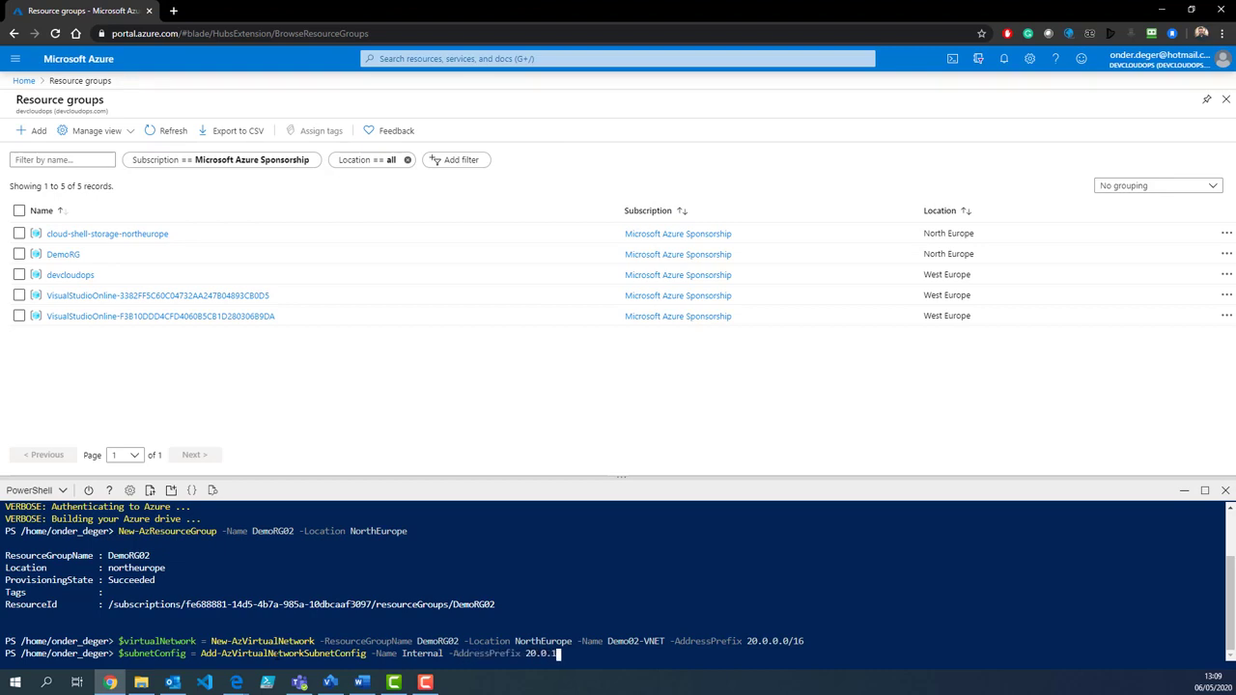
type("1.0/24 -VirtualNetwork $virtualNetwork")
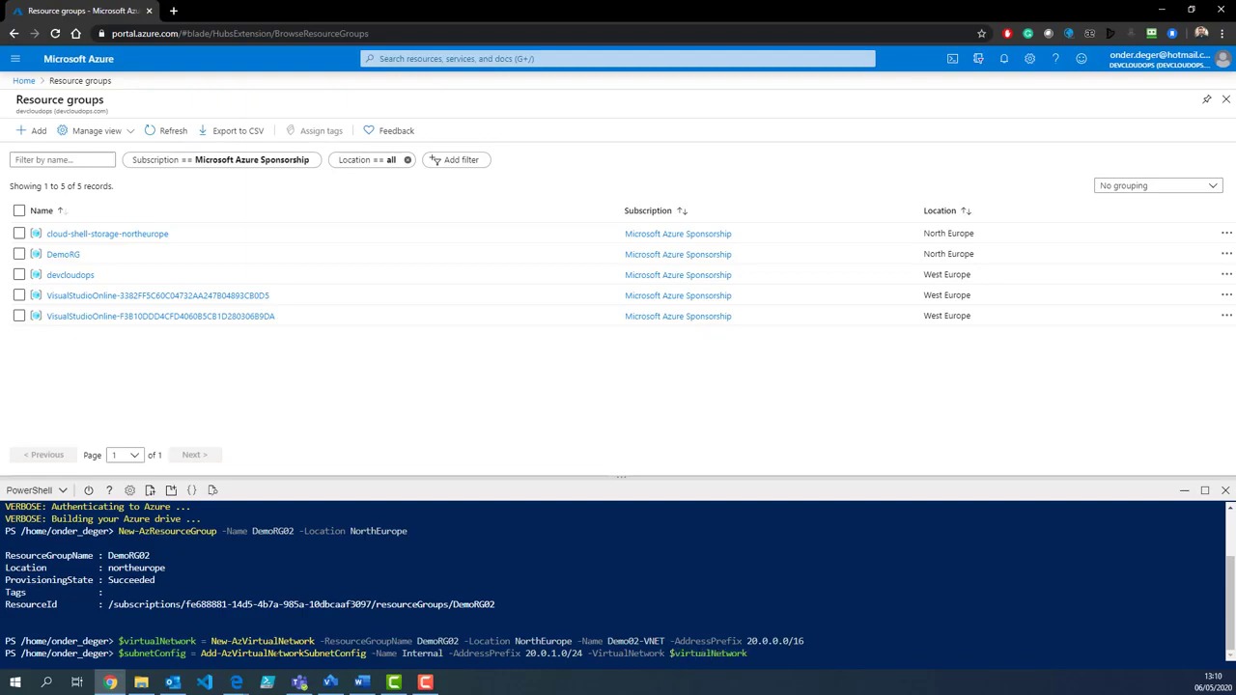
key("Return")
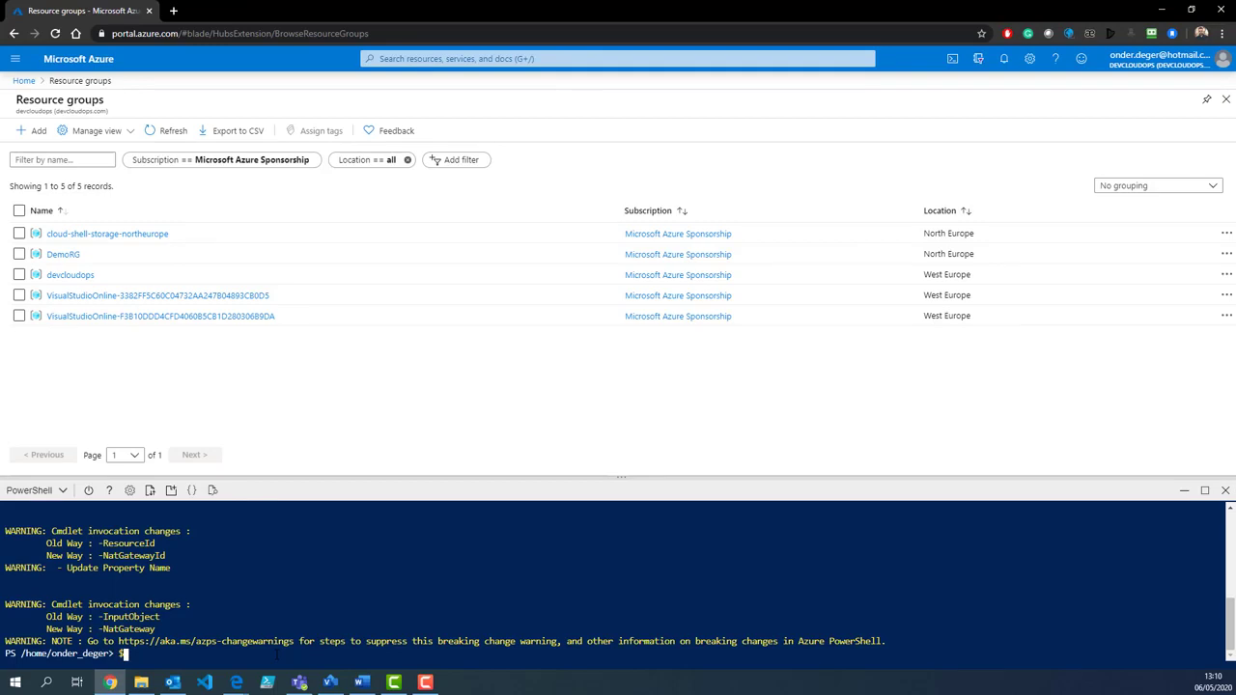
type("$virtualNetwork | Set-AzVirtual")
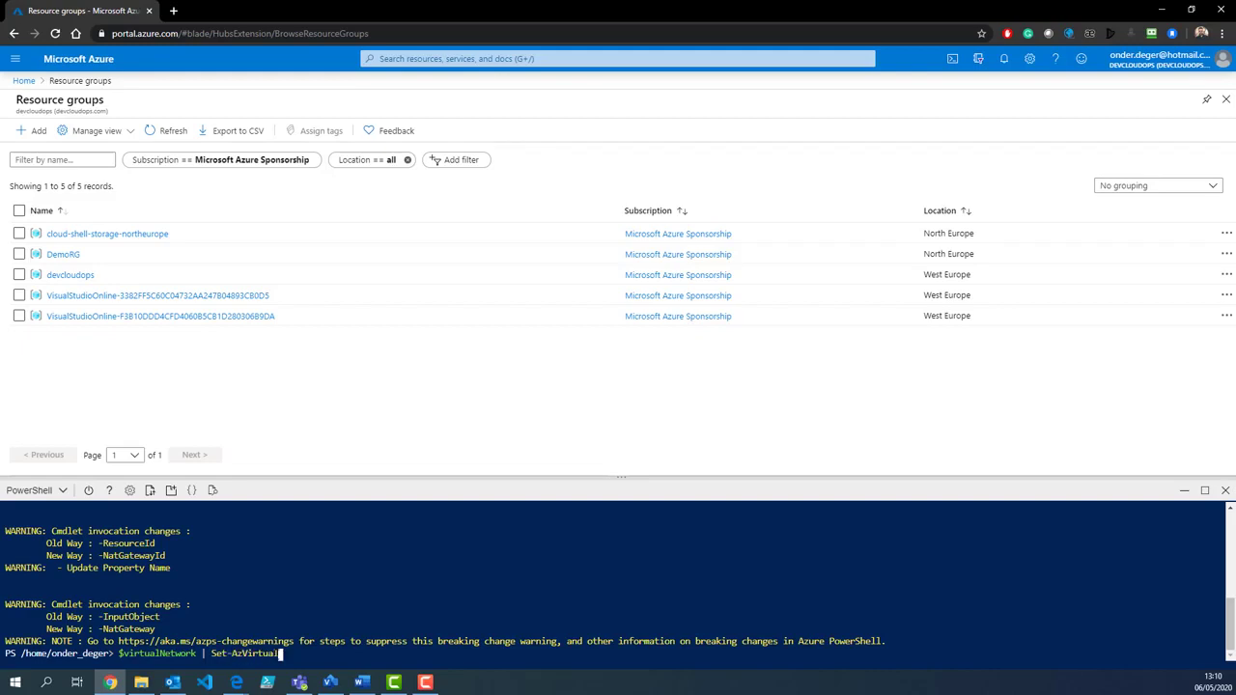
type("Network")
key("Return")
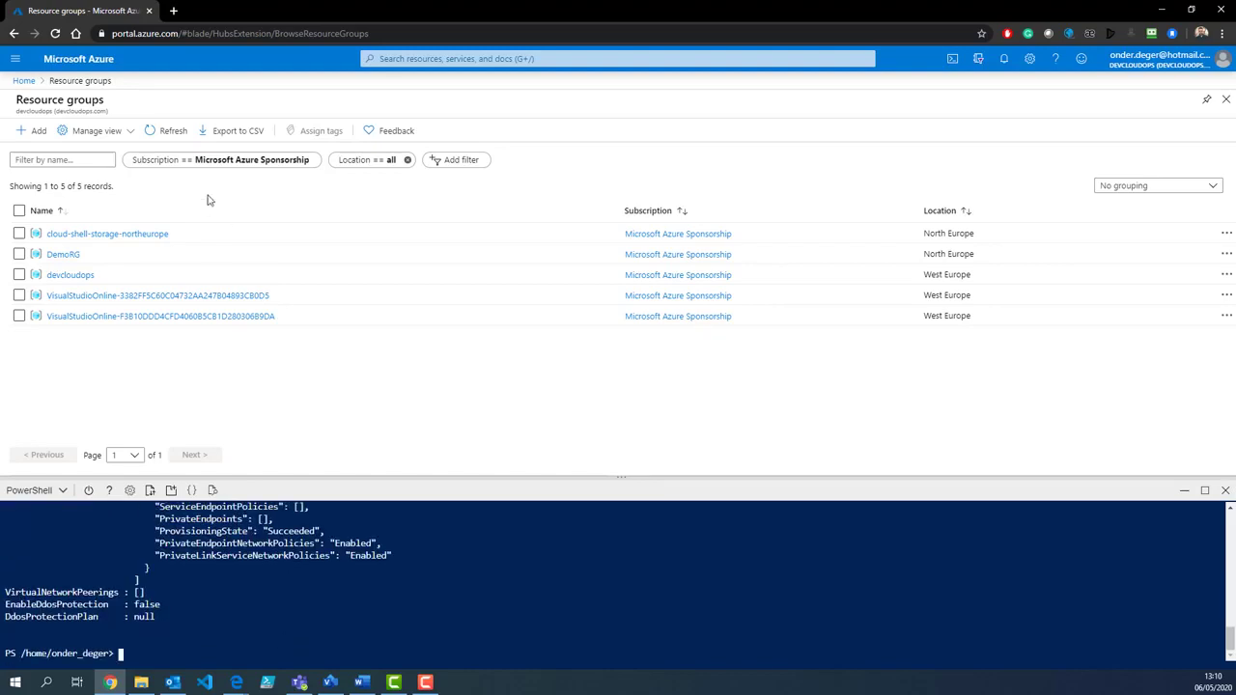
Step: Refresh resource groups, open Demo02-VNET in DemoRG02, and check its Internal 20.0.1.0/24 subnet
left_click(164, 134)
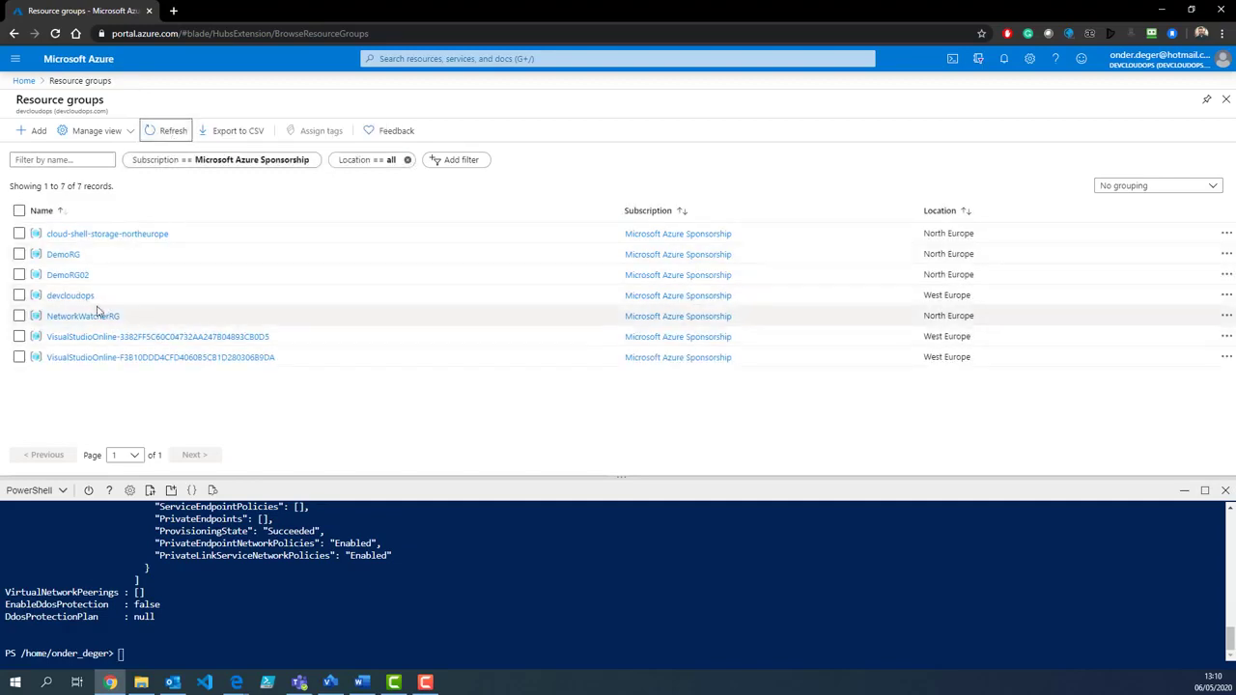
left_click(67, 276)
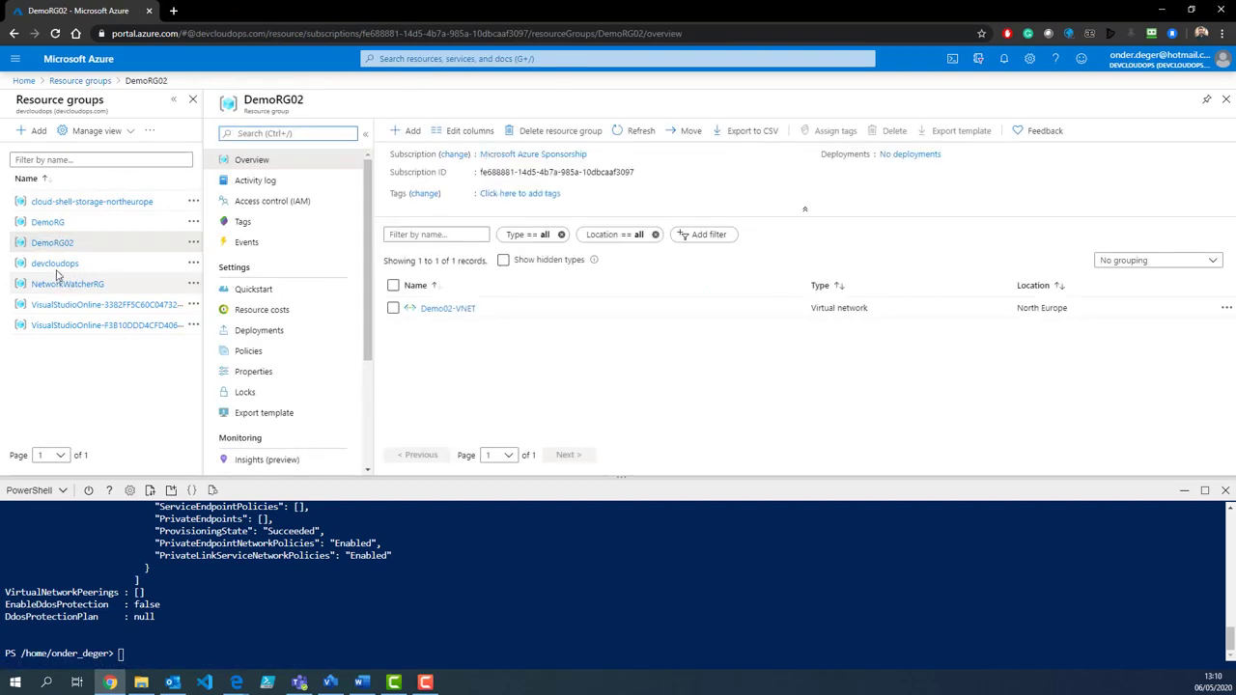
left_click(429, 311)
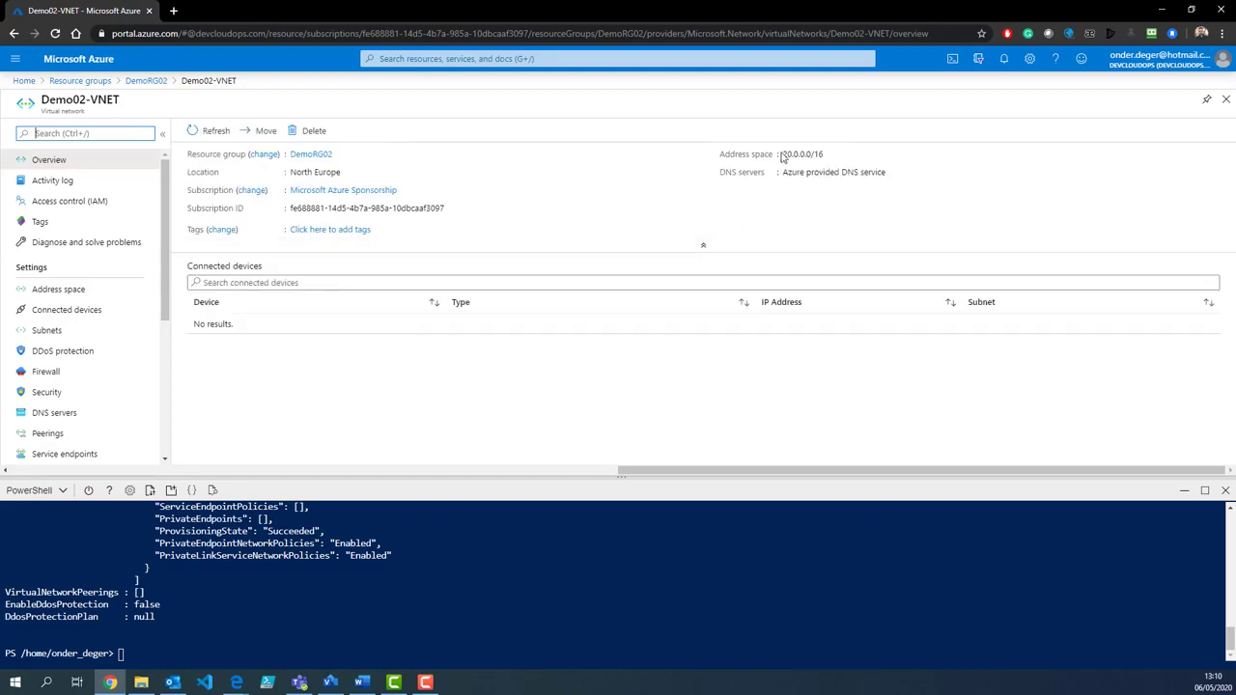
left_click_drag(784, 153, 824, 154)
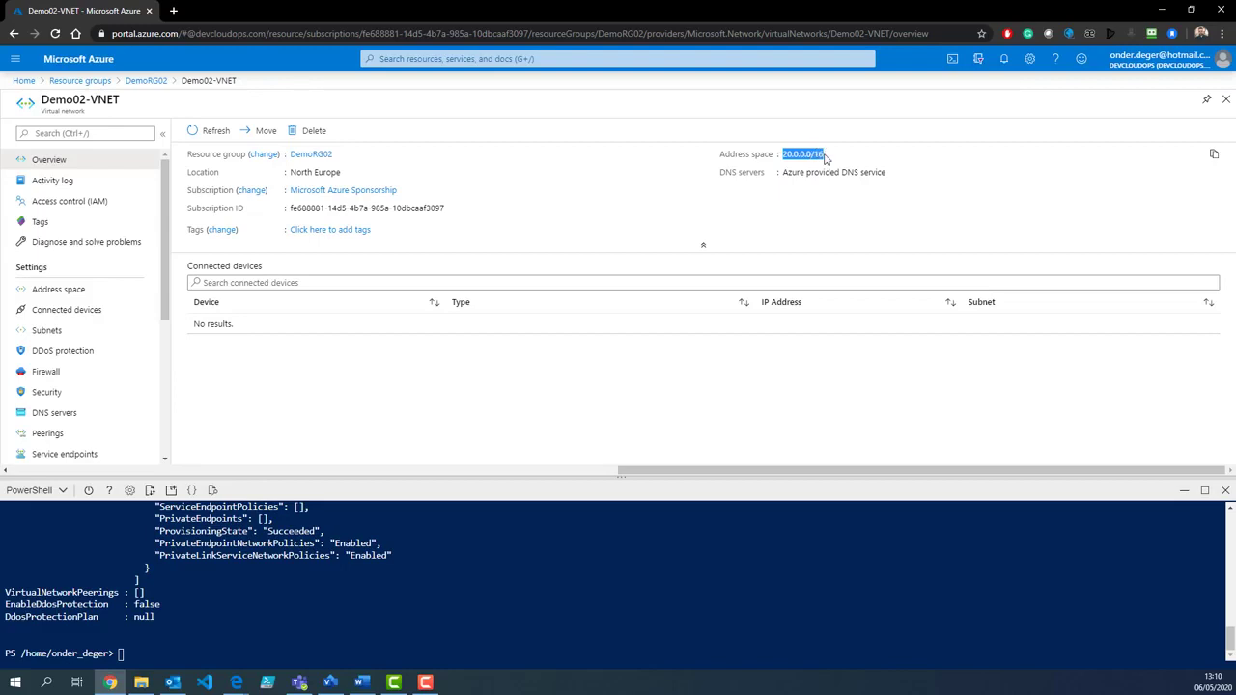
left_click(84, 337)
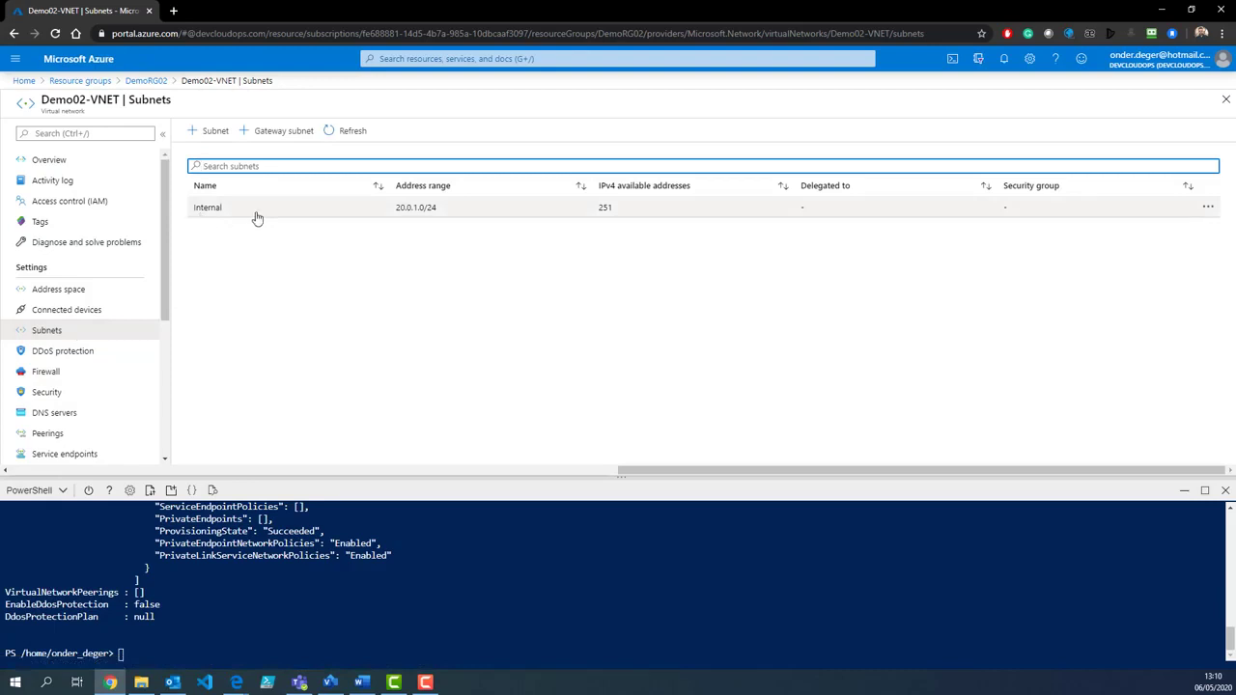
left_click_drag(395, 210, 437, 215)
left_click(425, 307)
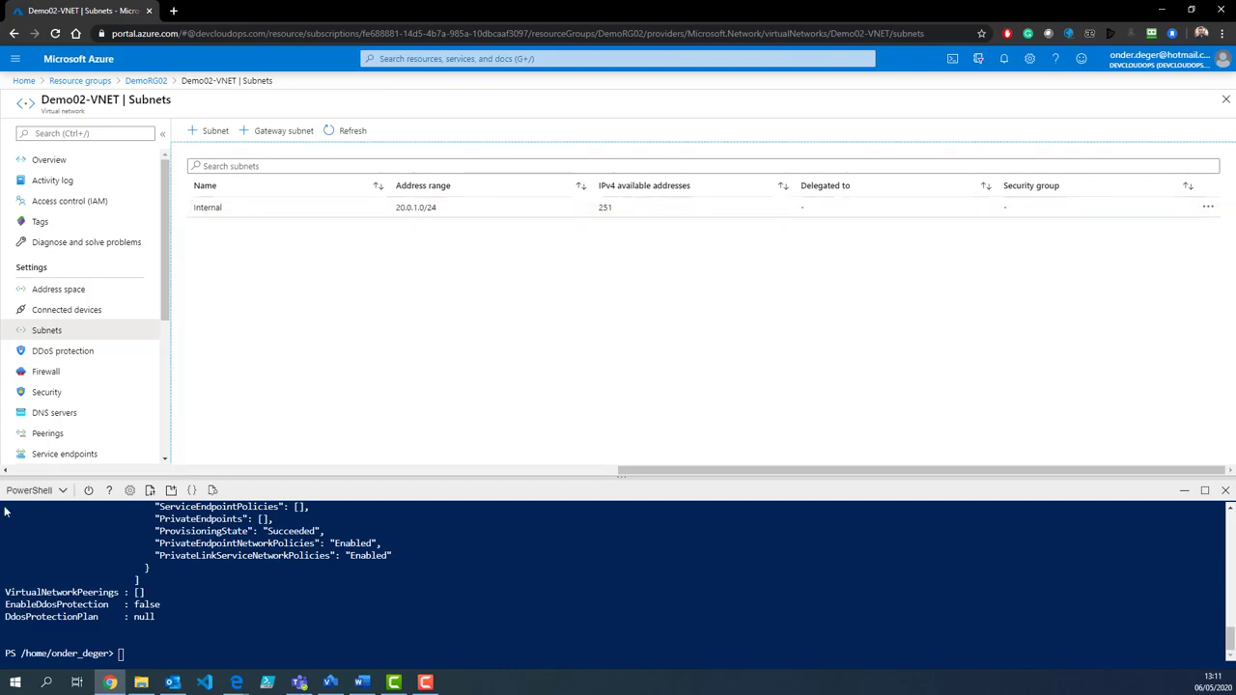
Step: Switch the Cloud Shell environment from PowerShell to Bash
left_click(46, 495)
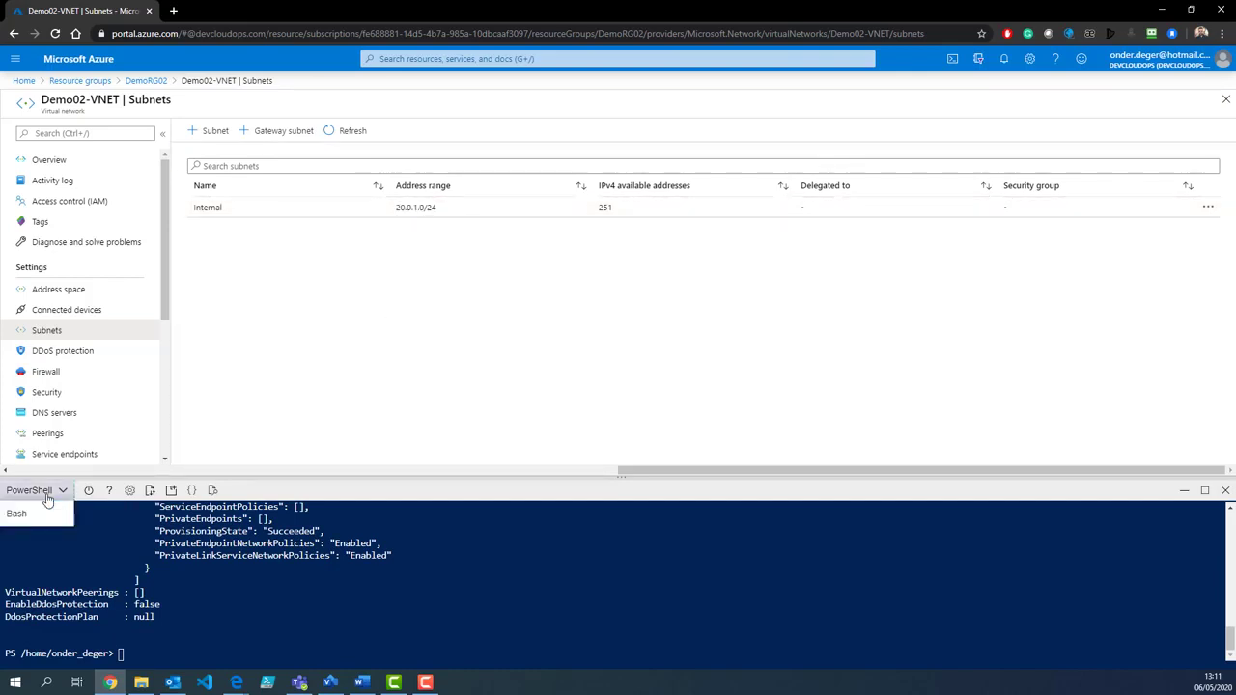
left_click(37, 517)
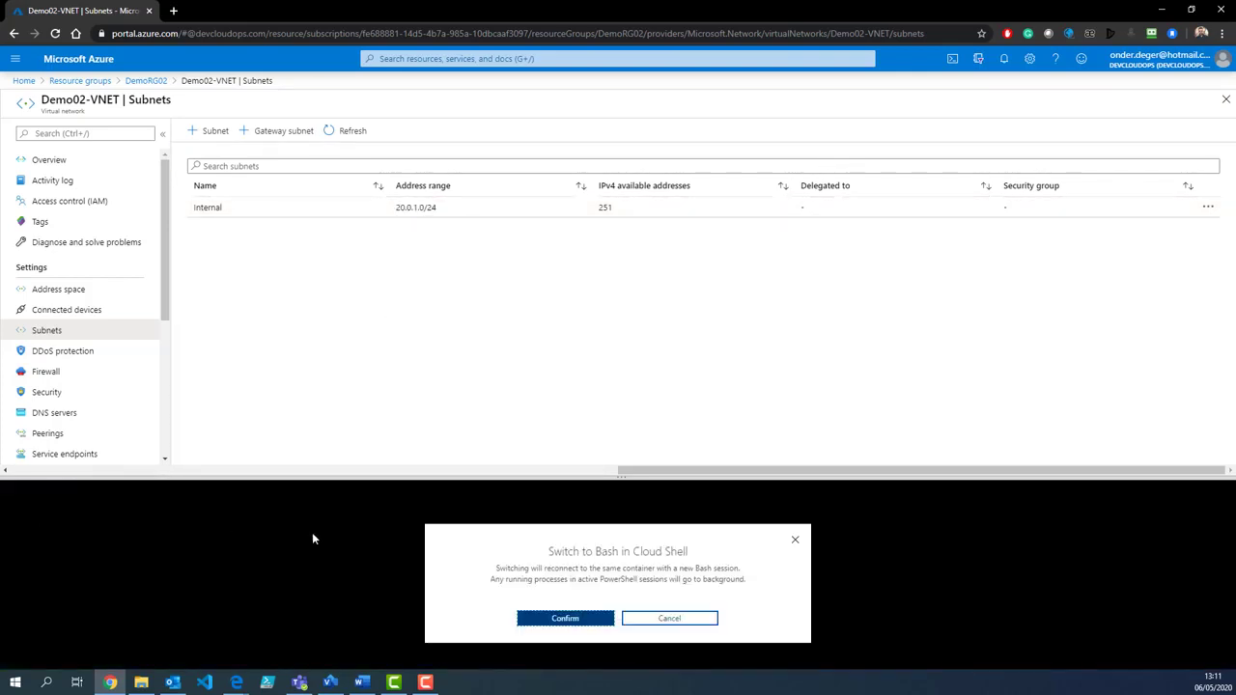
left_click(536, 620)
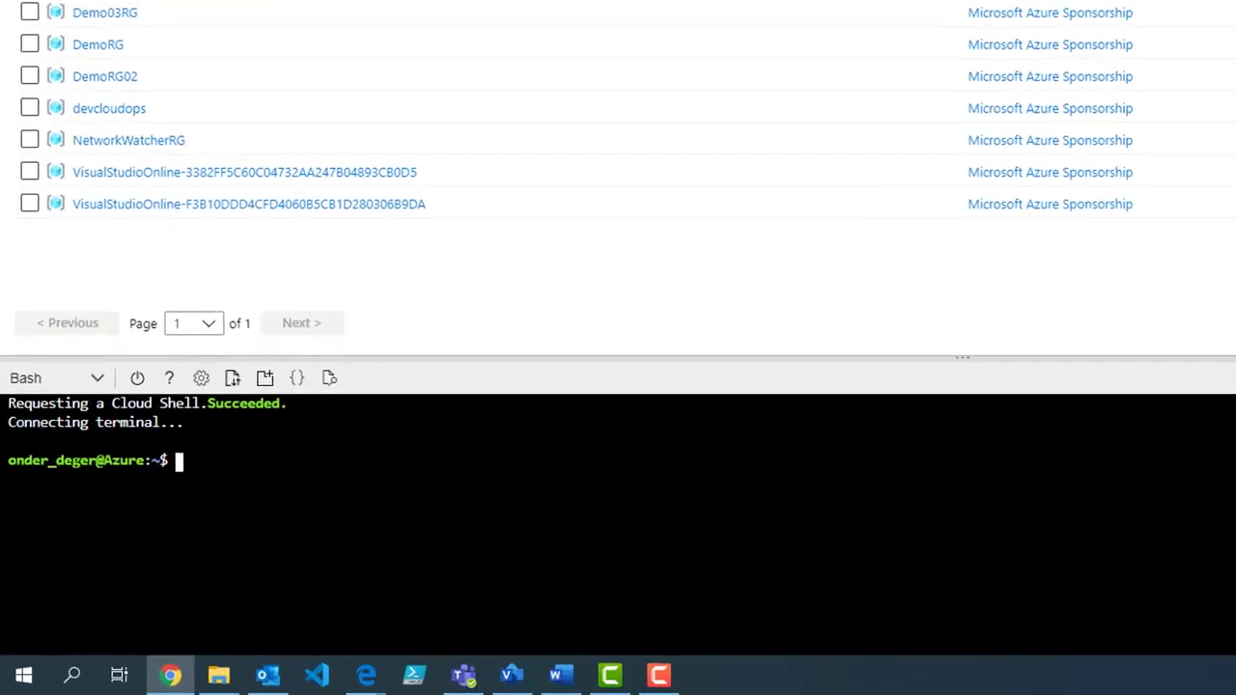
Step: Run az group create to make resource group DemoTestRG in northeurope
type("az")
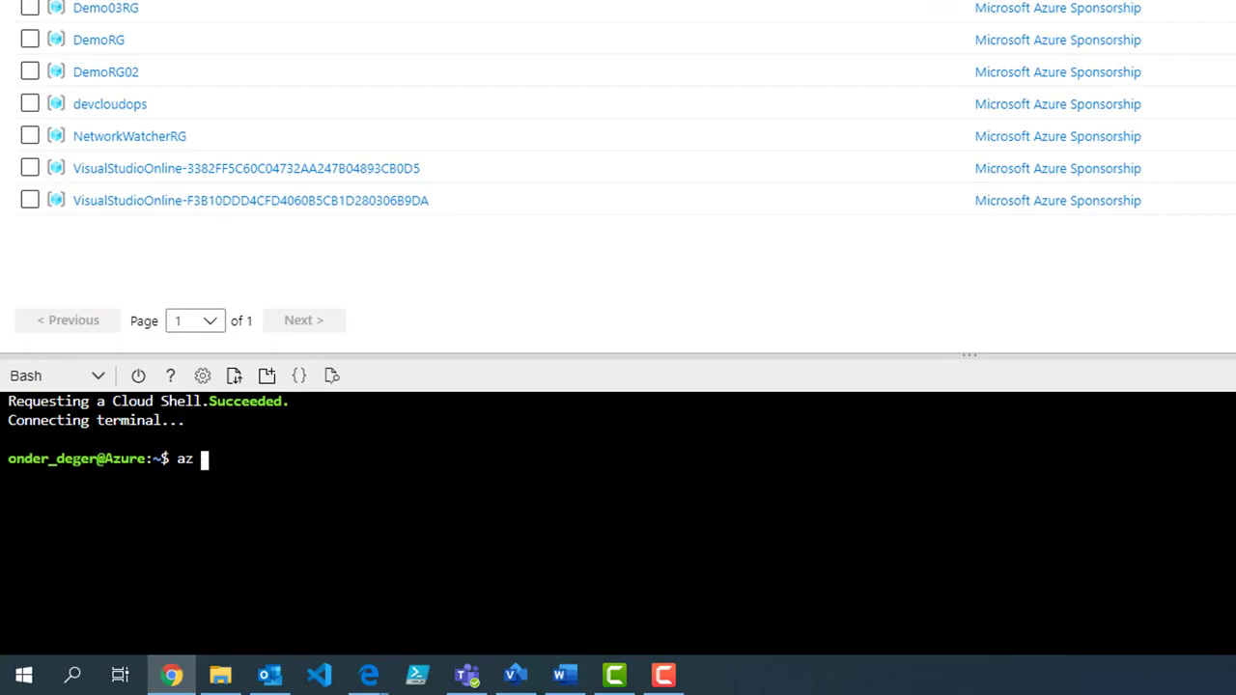
type(" group create --")
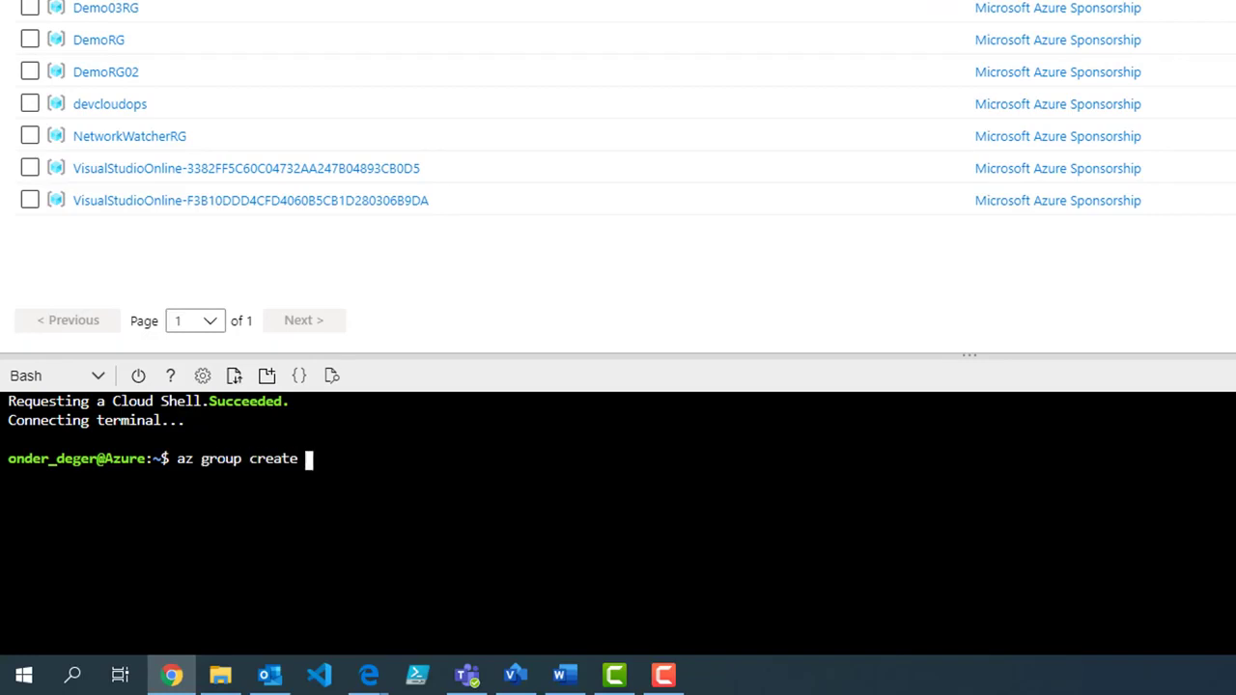
type("name DemoTestRG")
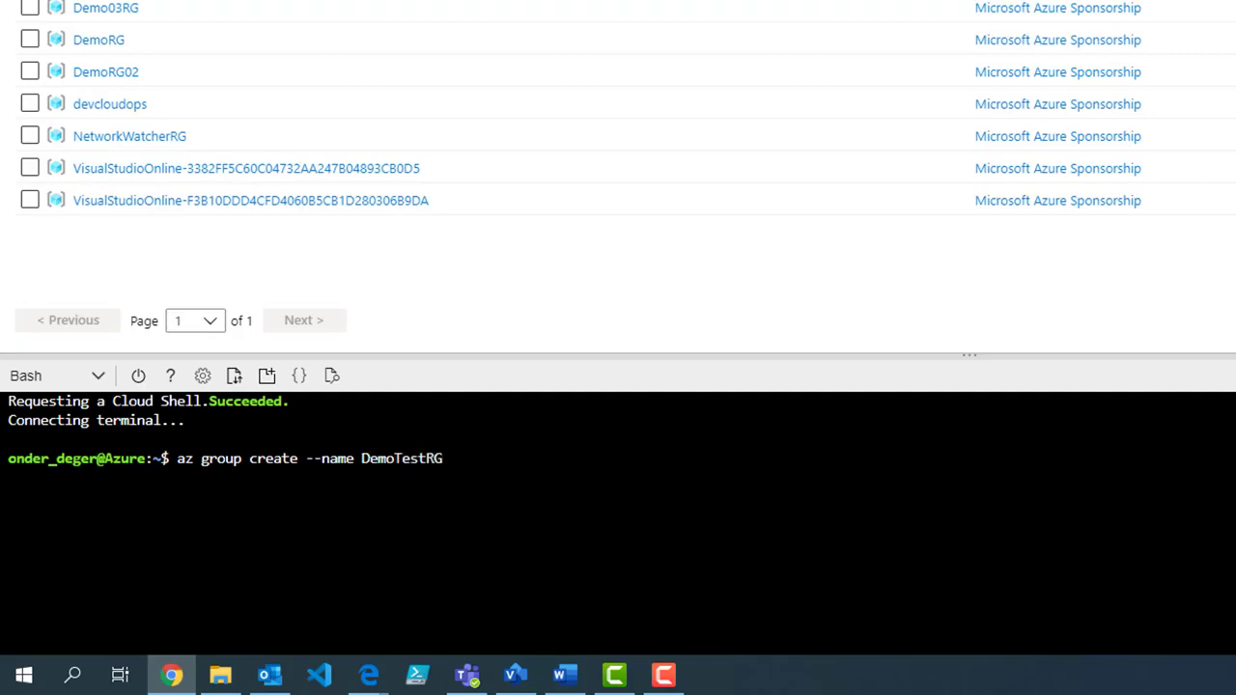
type(" --location northeurope")
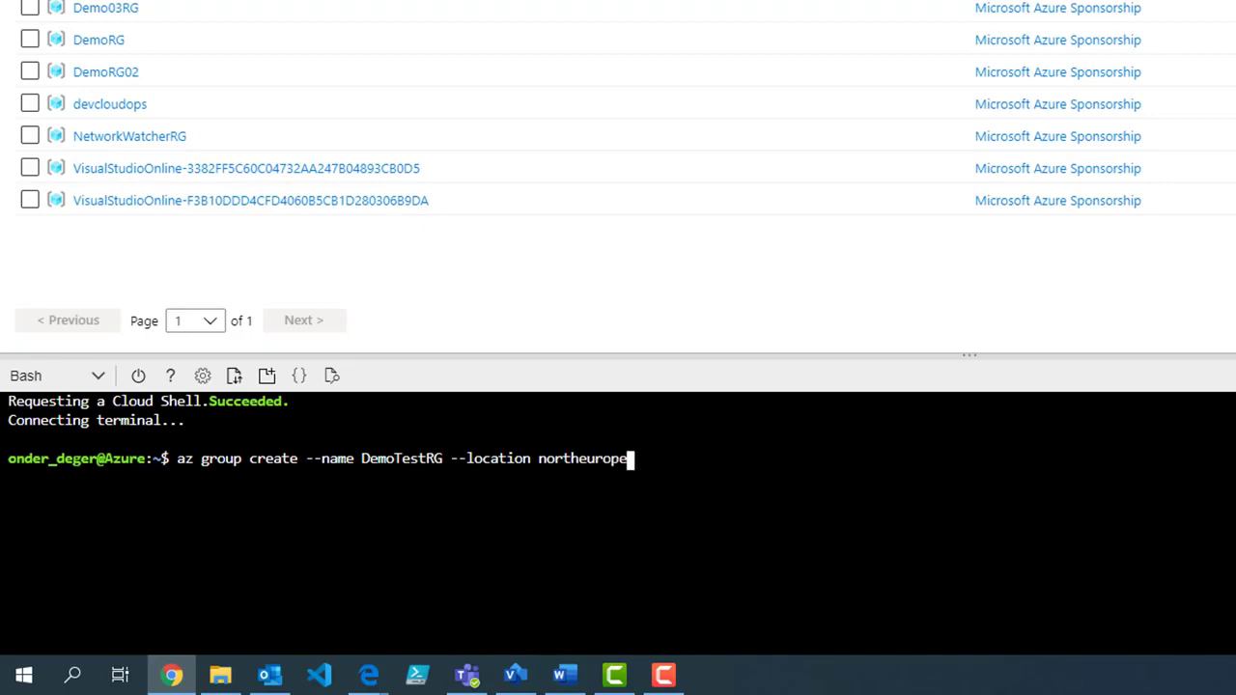
key("Return")
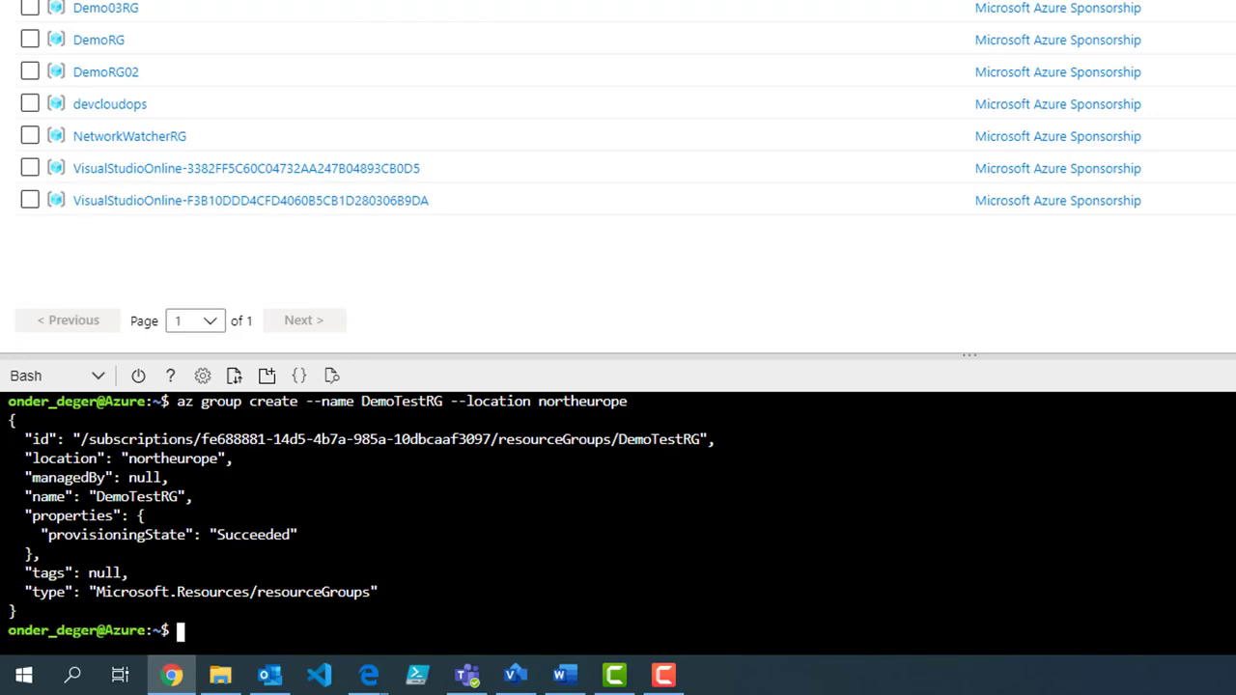
type("az ne")
type("twork vne")
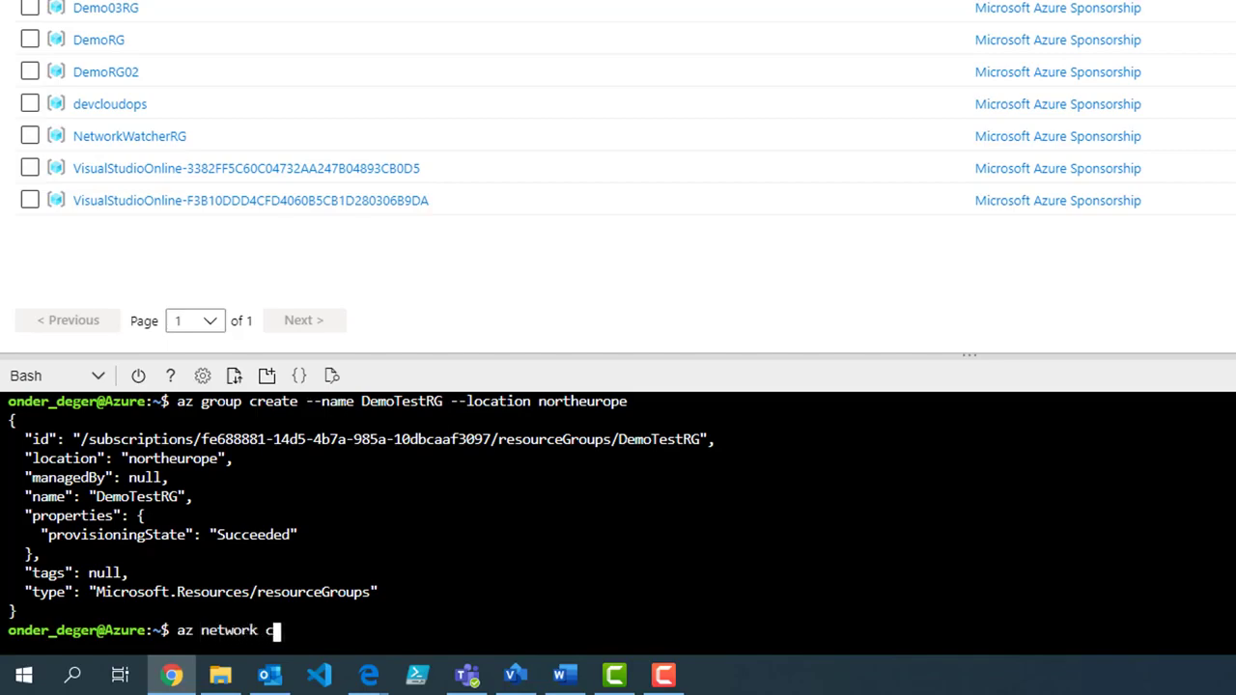
type("t create ")
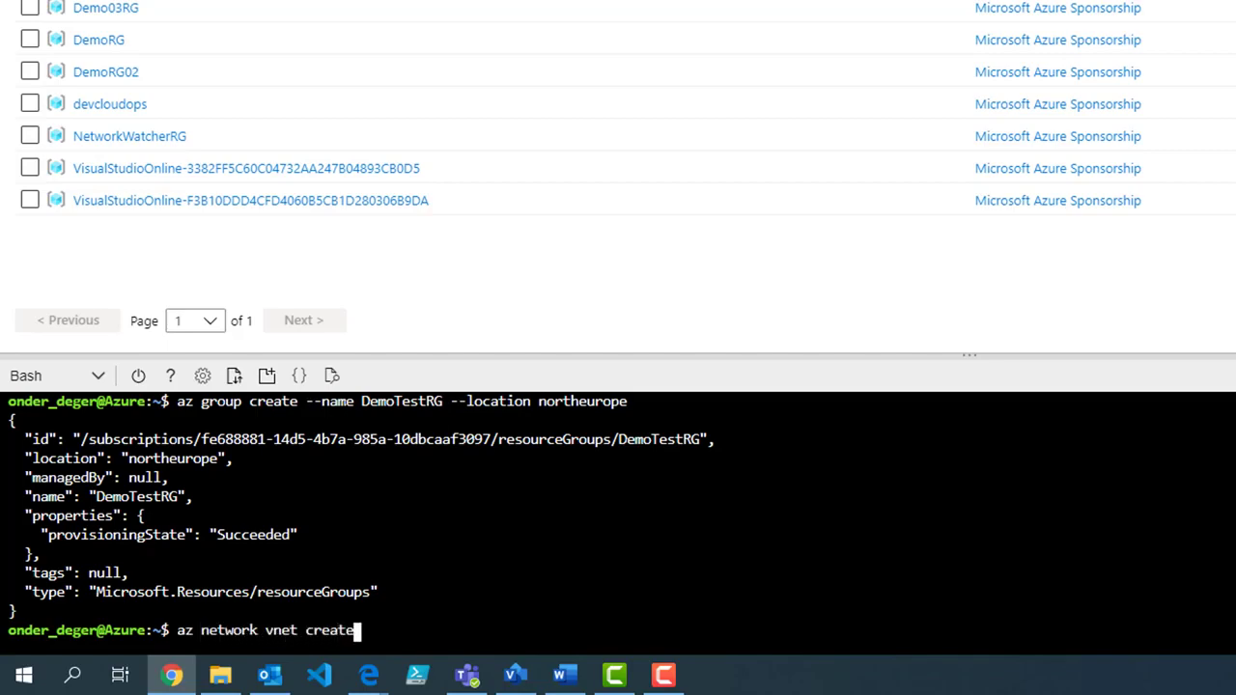
type("--name Tes")
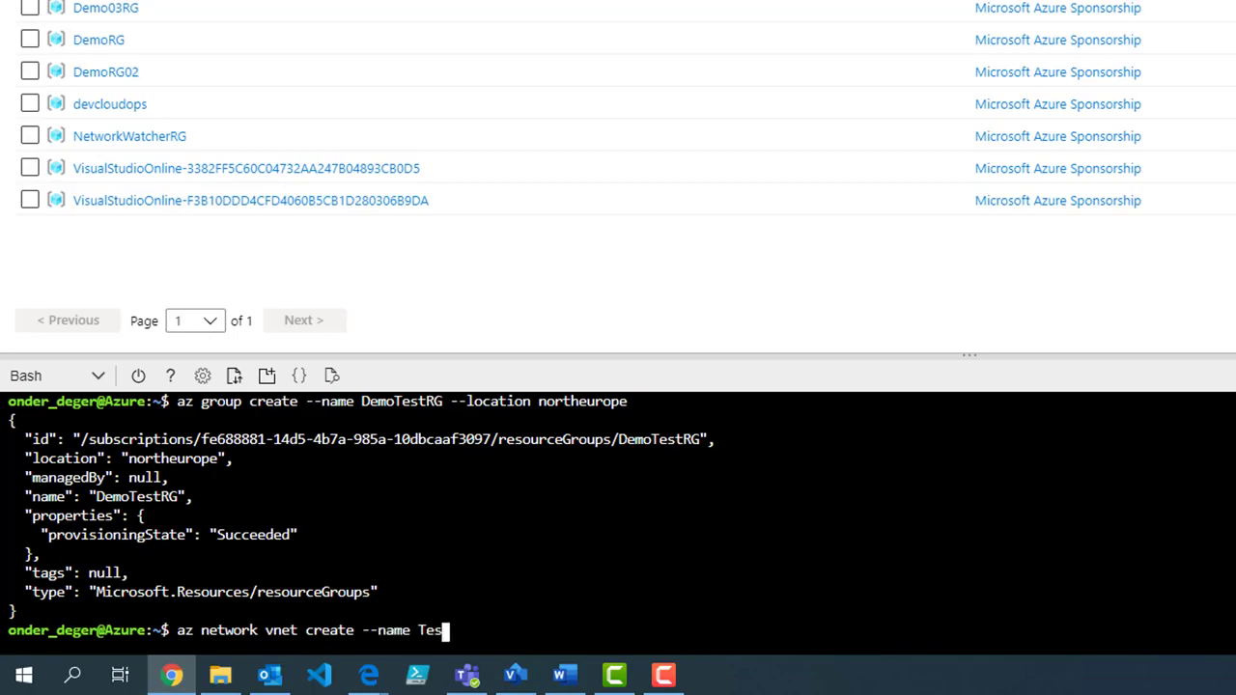
type("tVNET --resource-")
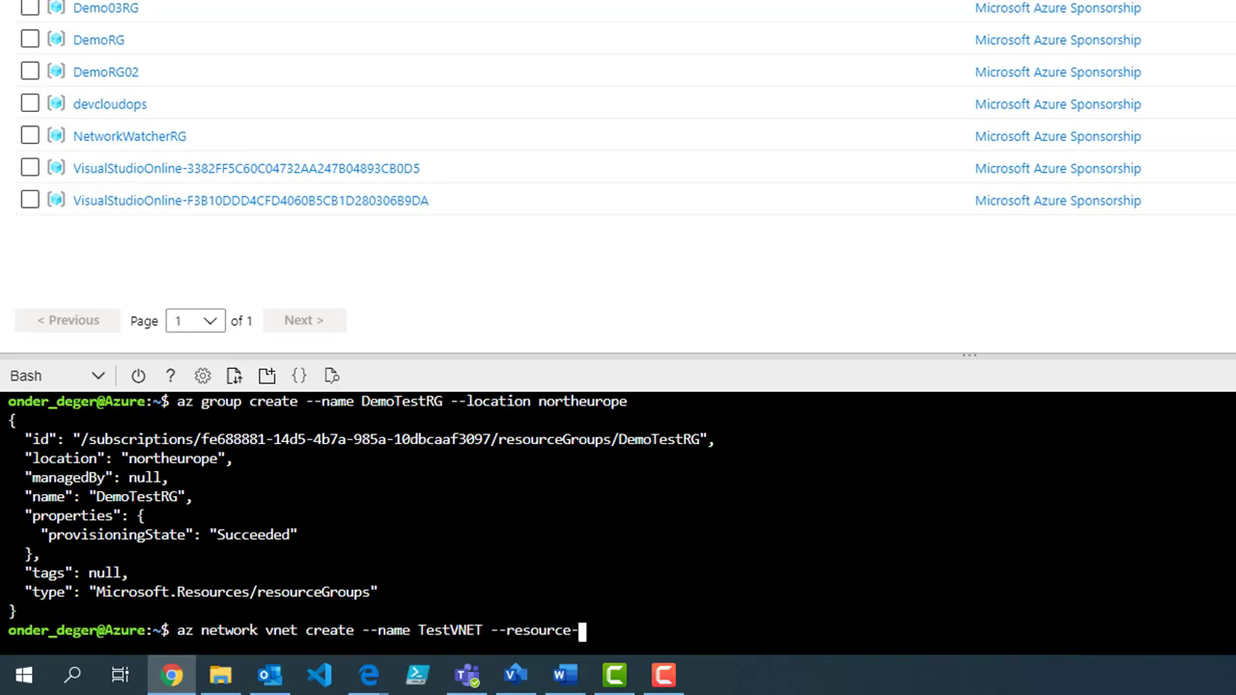
type("group DemoTestRG")
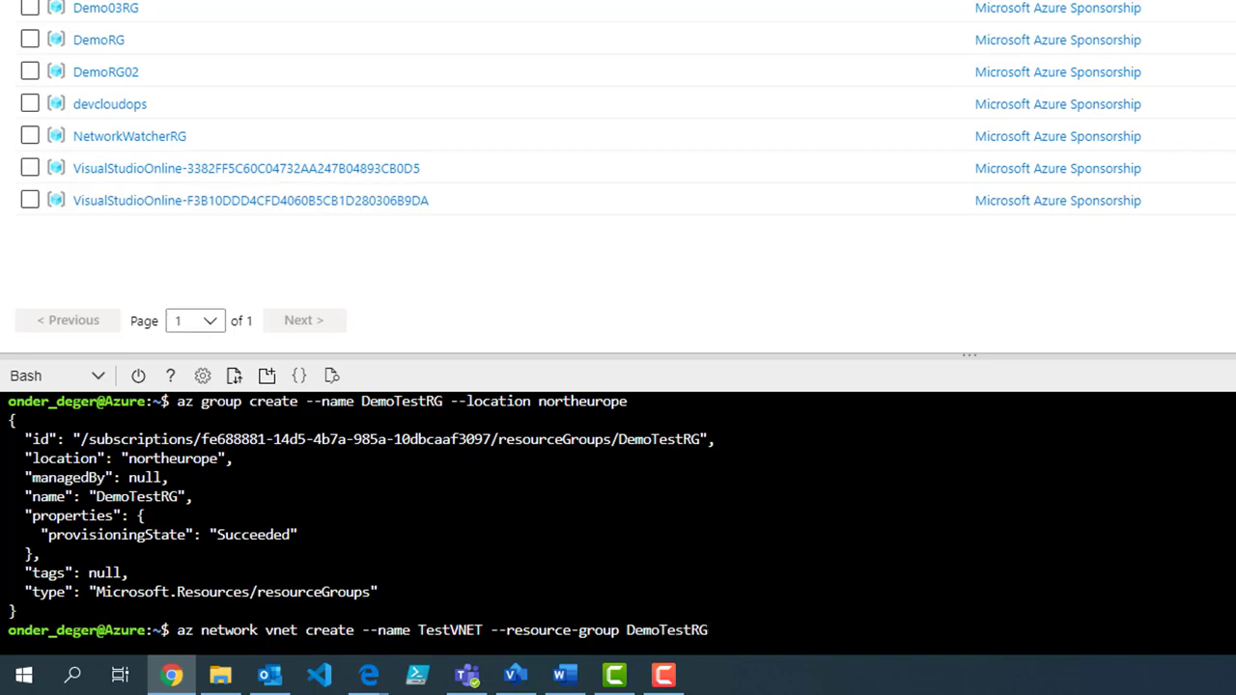
type(" --")
Step: Run az network vnet create for TestVNET: northeurope, prefix 30.0.0.0/16, subnet Internal 30.0.1.0/24
key("BackSpace")
type("location nor")
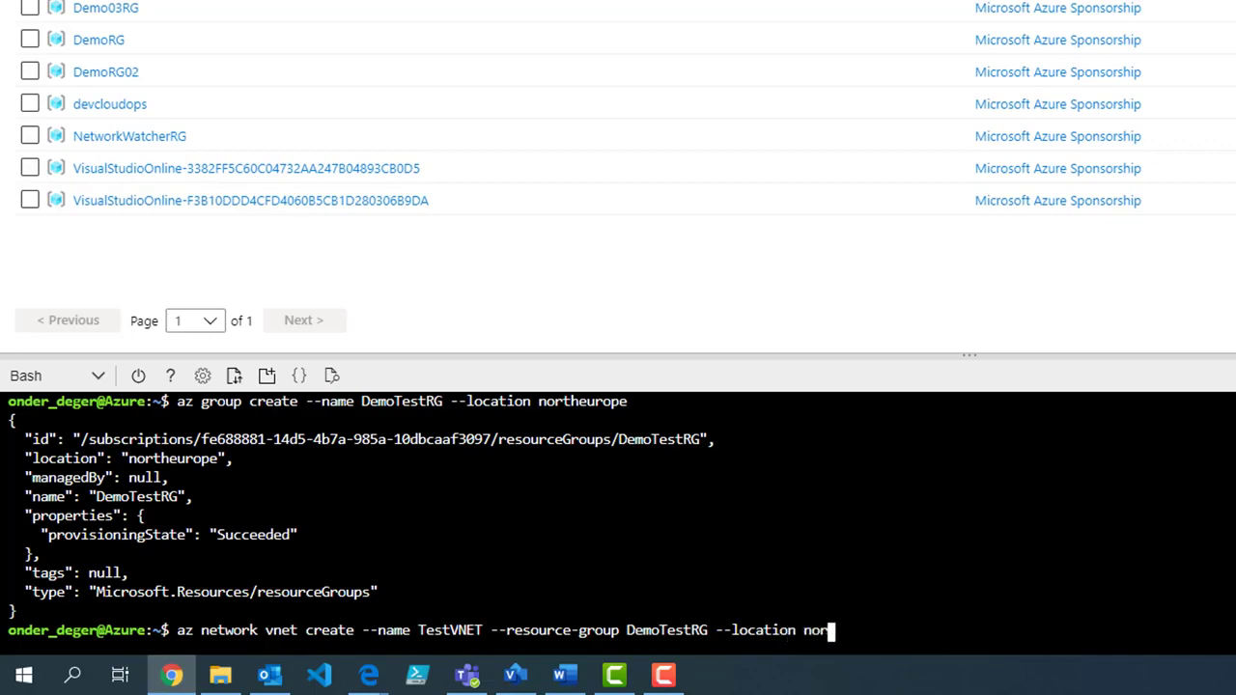
type("theurope --addres")
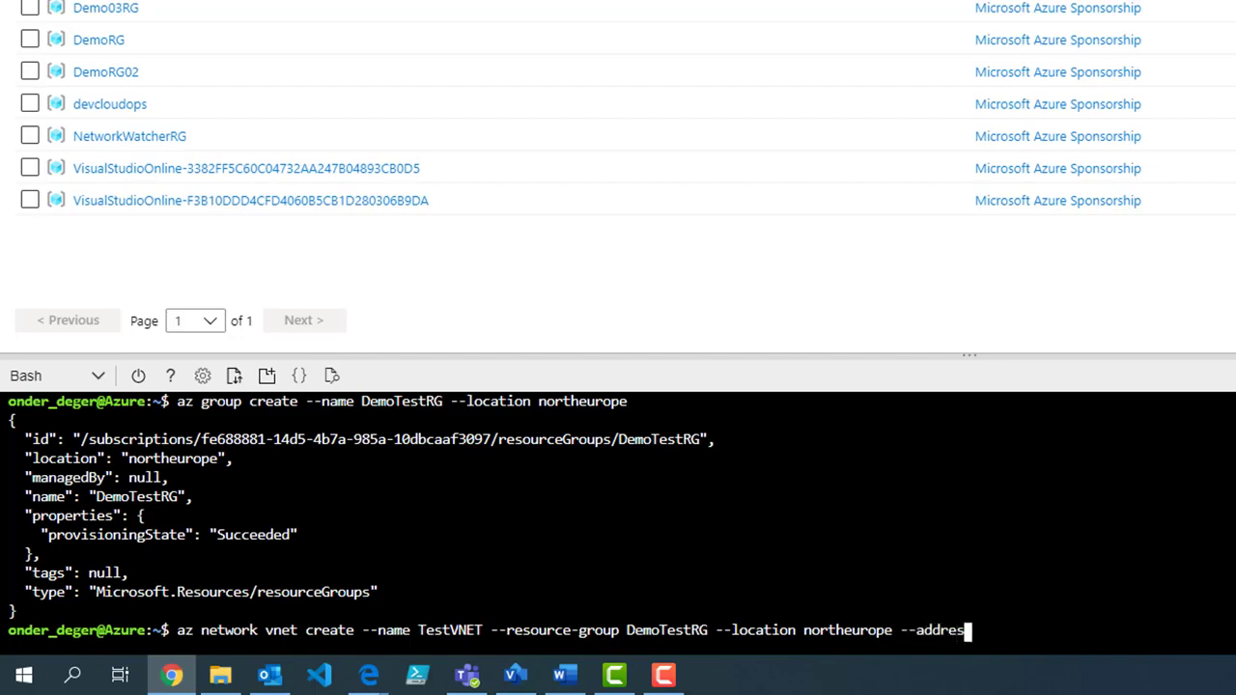
type("s-prefix 30.0.0.0")
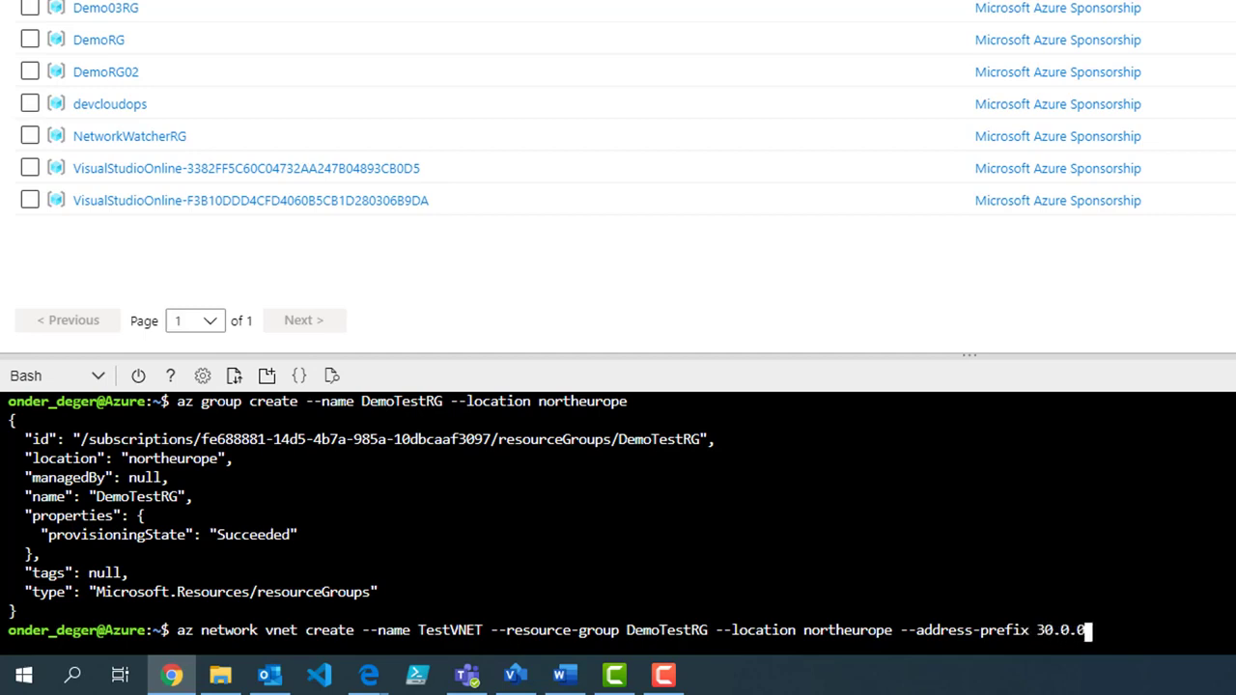
type(".0/16 -subnet")
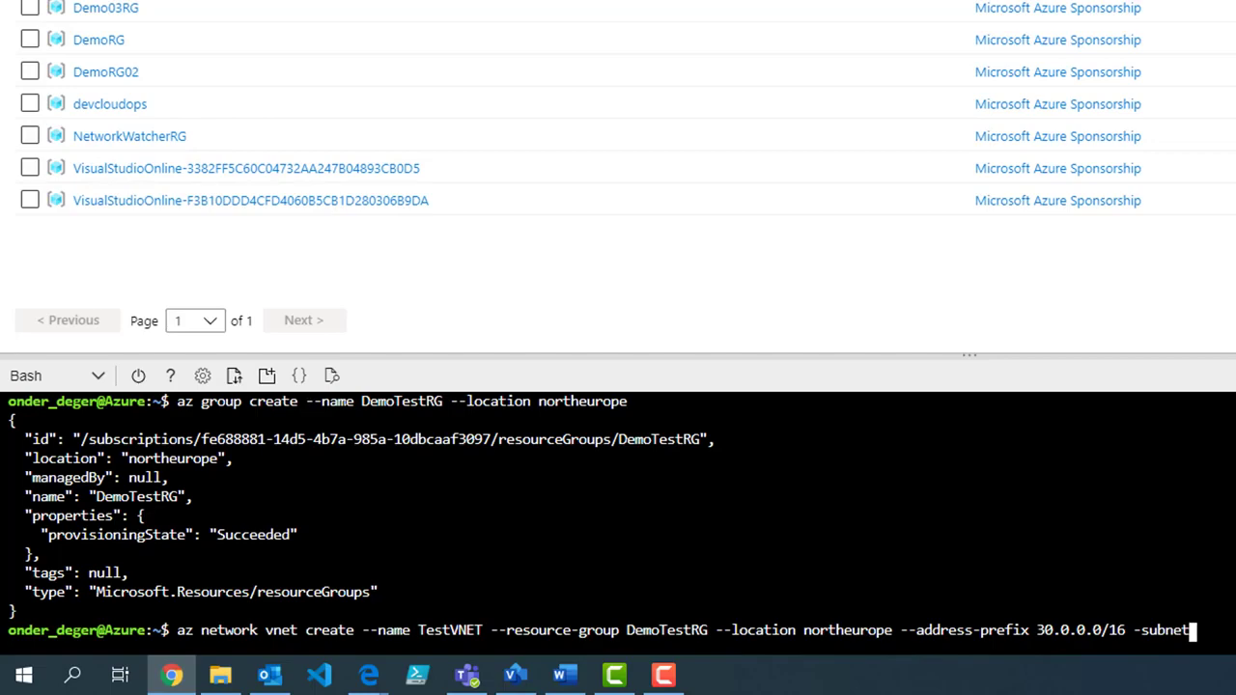
type("-")
key("BackSpace")
key("BackSpace")
key("BackSpace")
key("BackSpace")
key("BackSpace")
key("BackSpace")
key("BackSpace")
type("-subnet-")
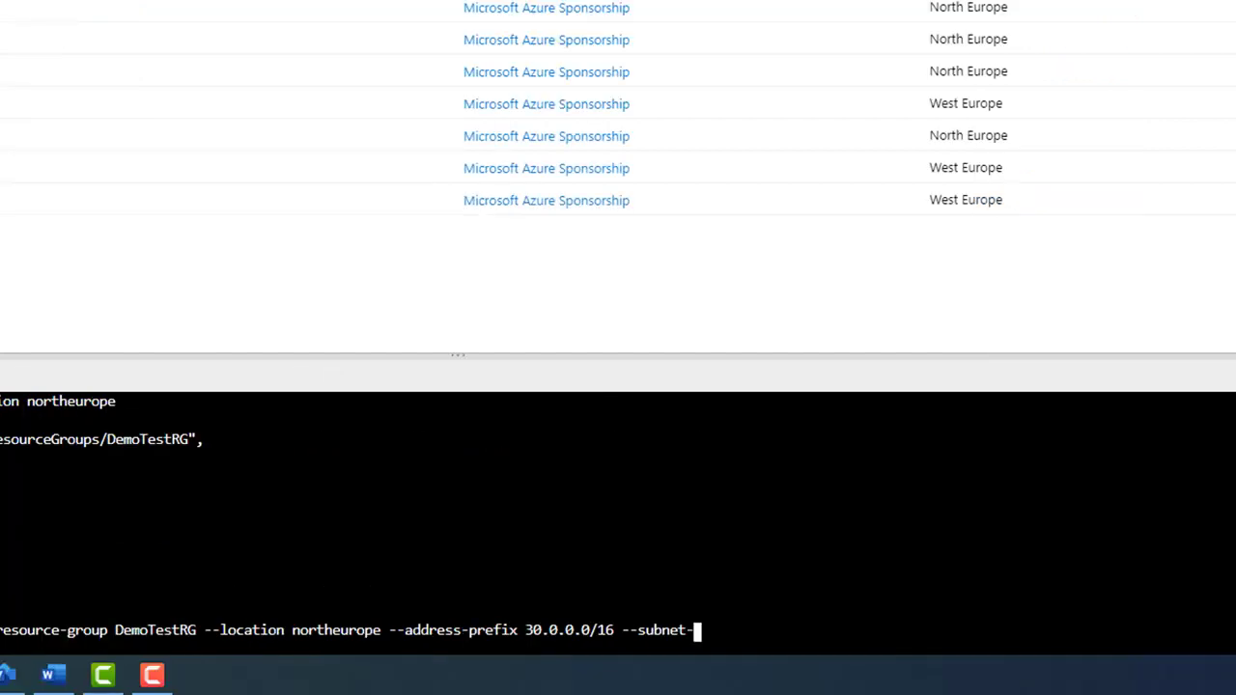
type("name")
type("Internal ")
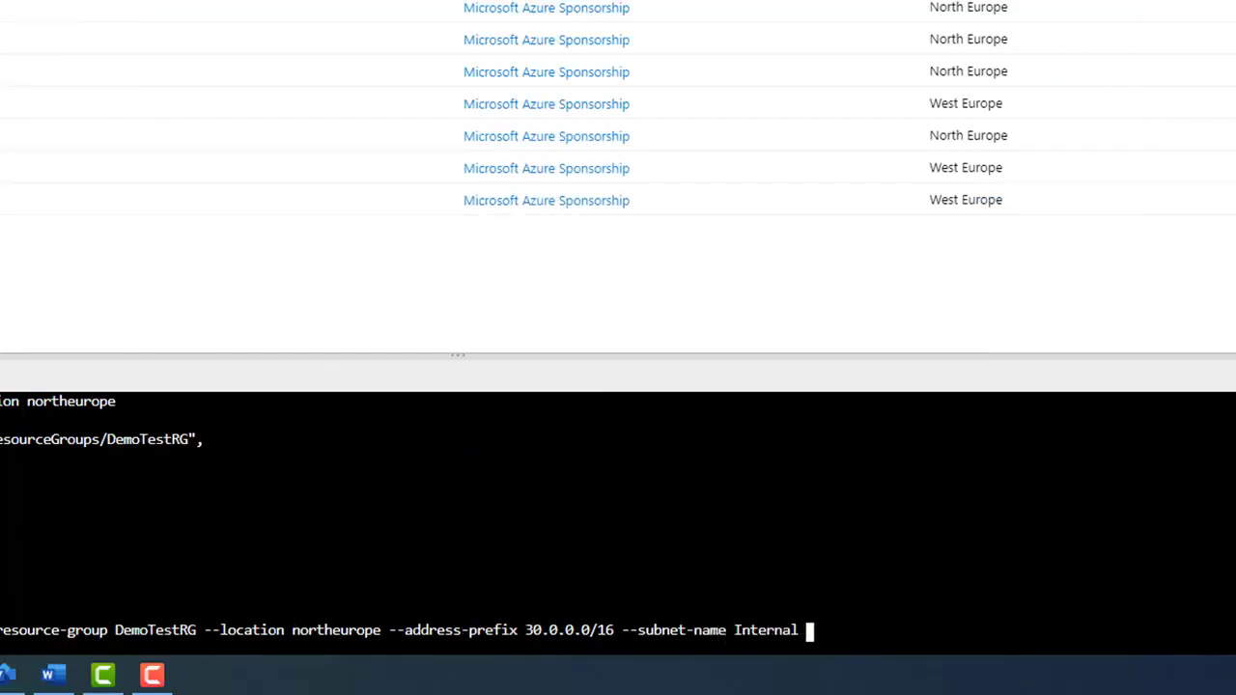
type("--subnet-pref")
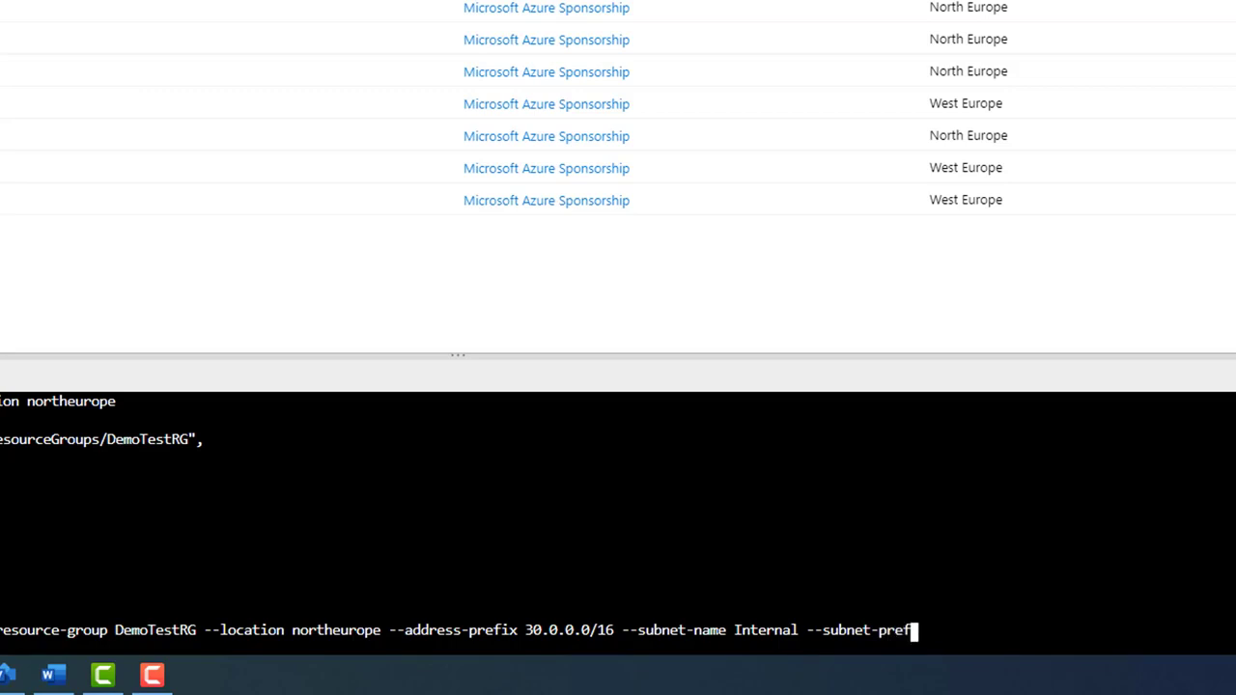
type("ix 30.0.1.0/")
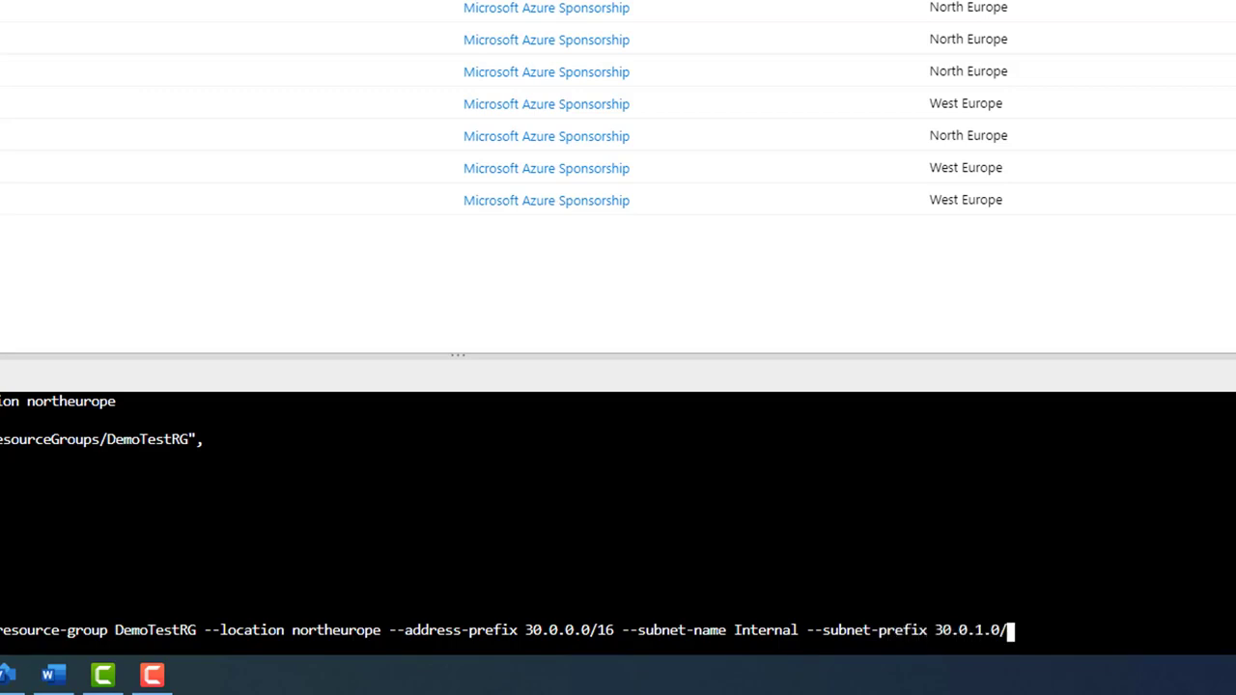
type("24")
key("Return")
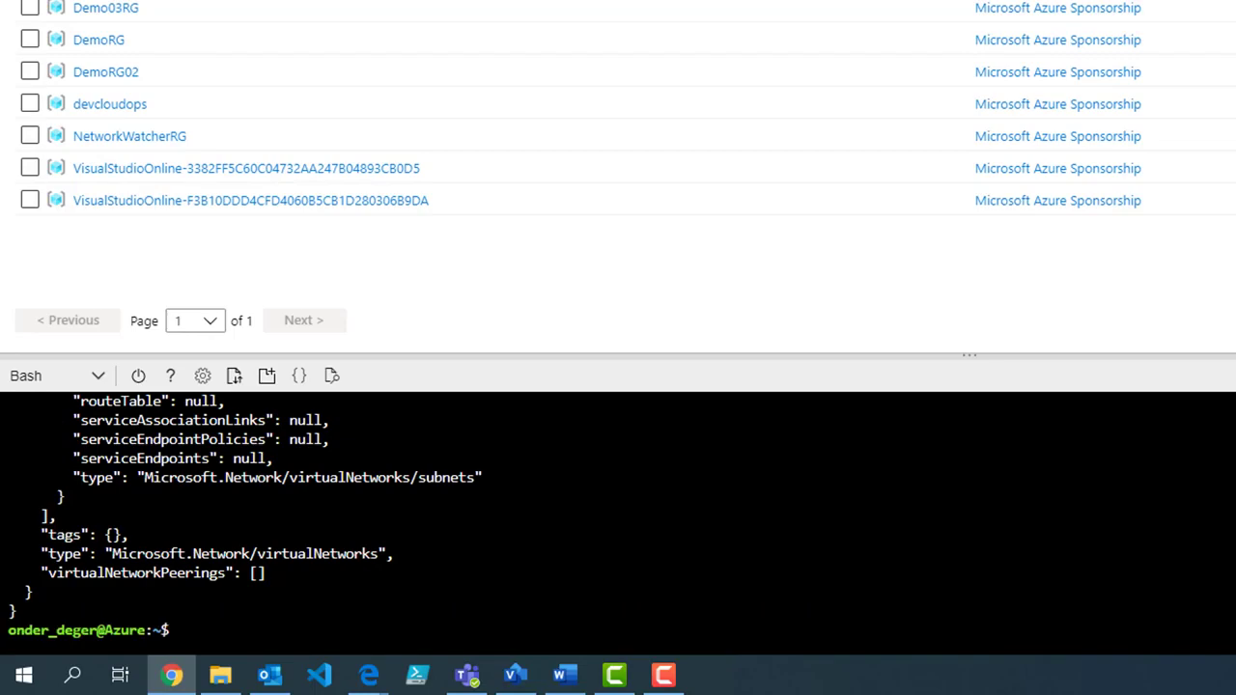
scroll(618, 512, "up", 10)
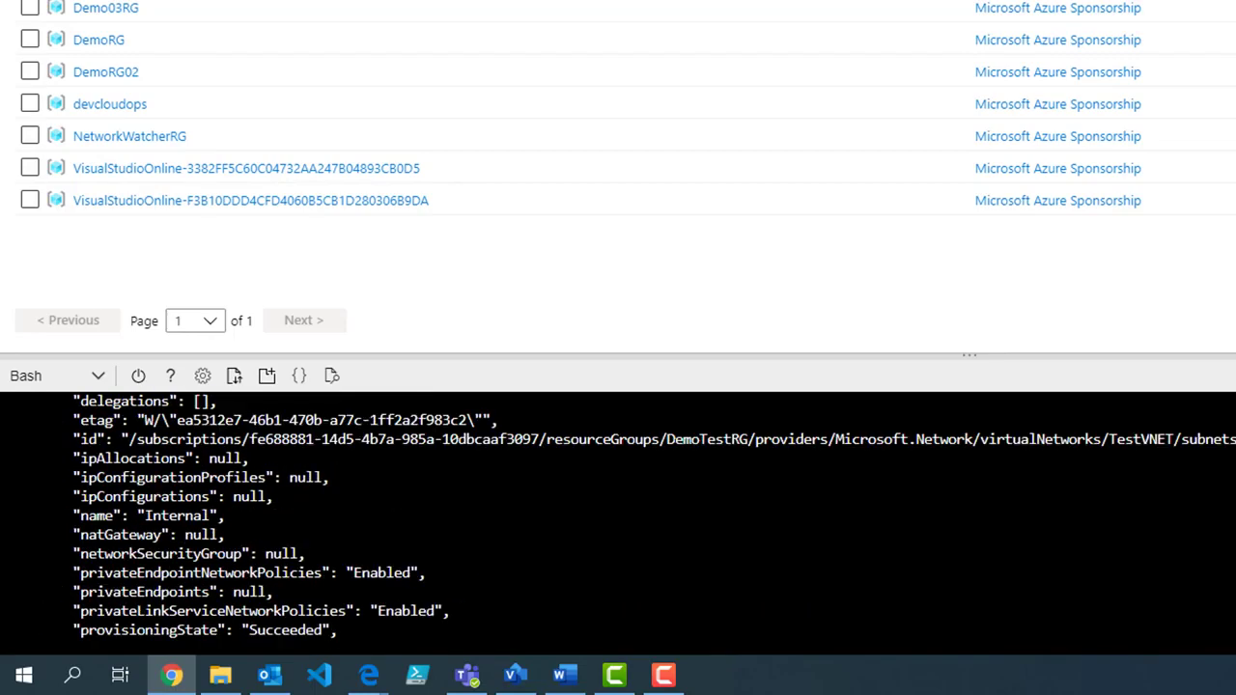
scroll(618, 517, "up", 2)
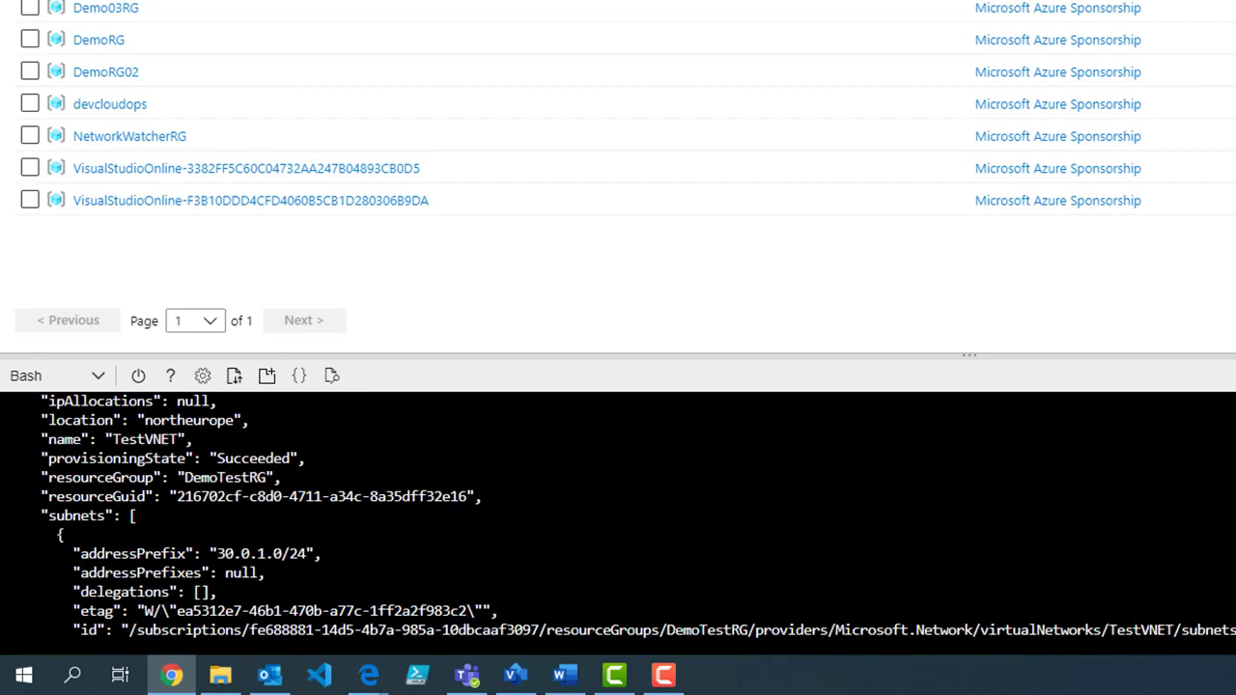
scroll(618, 512, "up", 2)
scroll(618, 517, "up", 2)
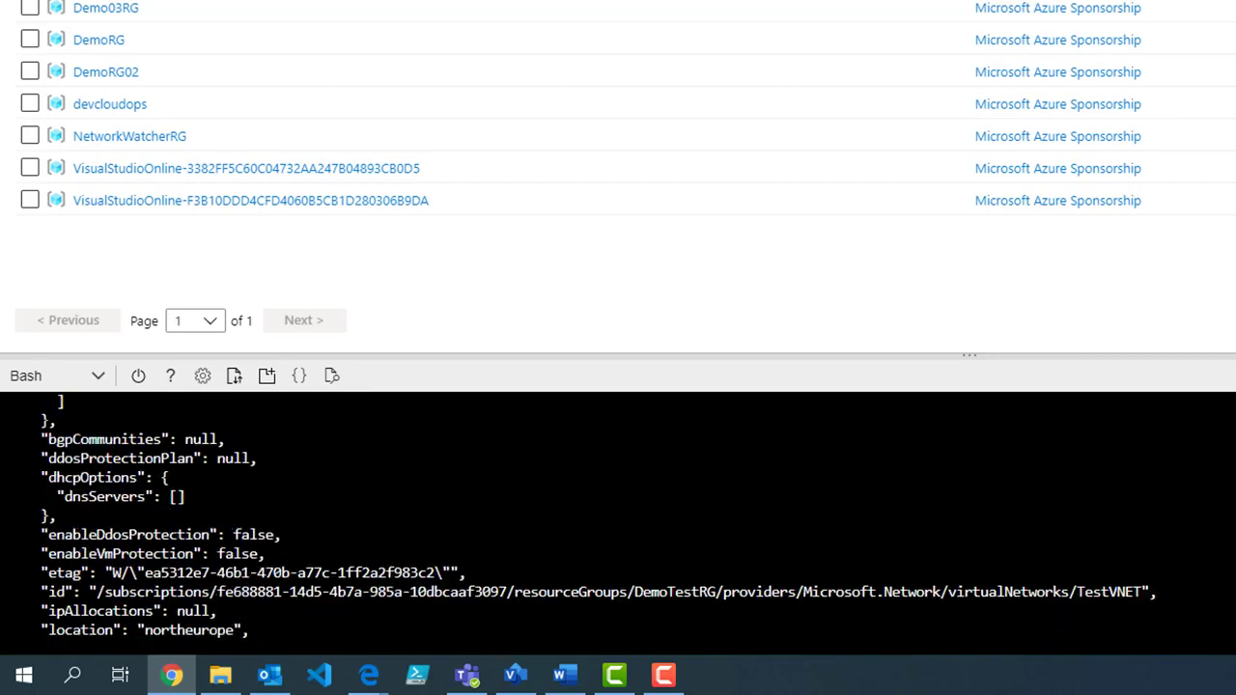
Step: Refresh the resource group list and open DemoTestRG
left_click(259, 132)
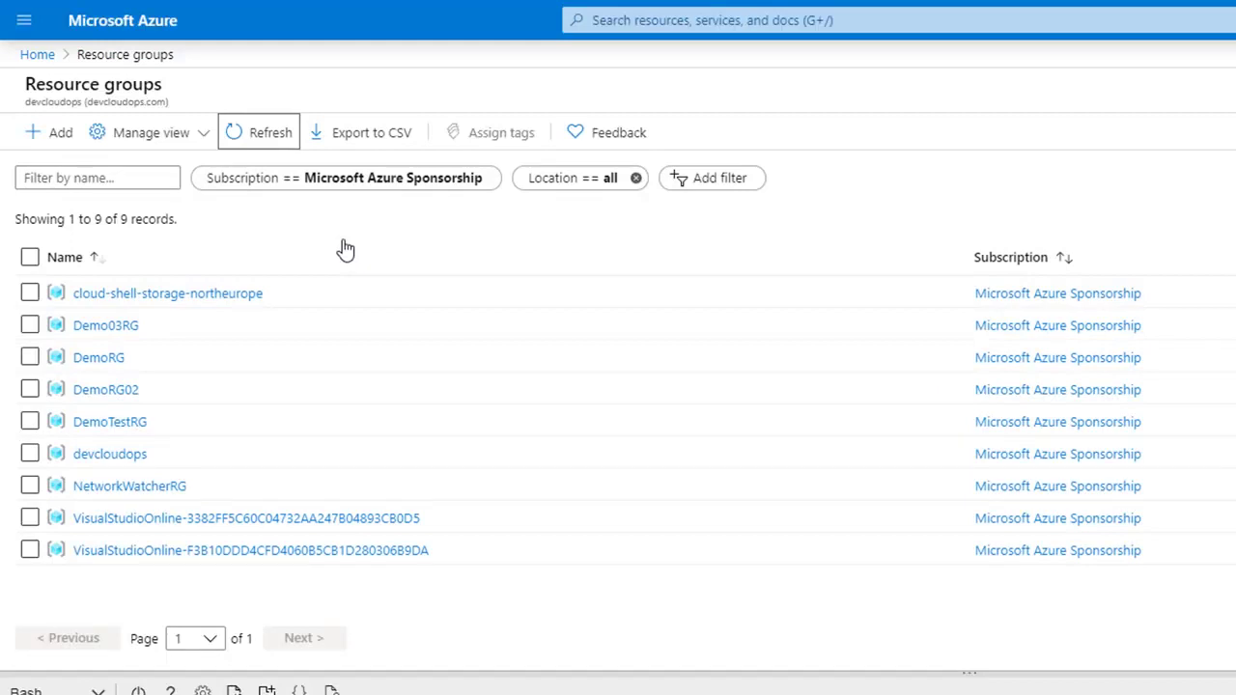
left_click(251, 143)
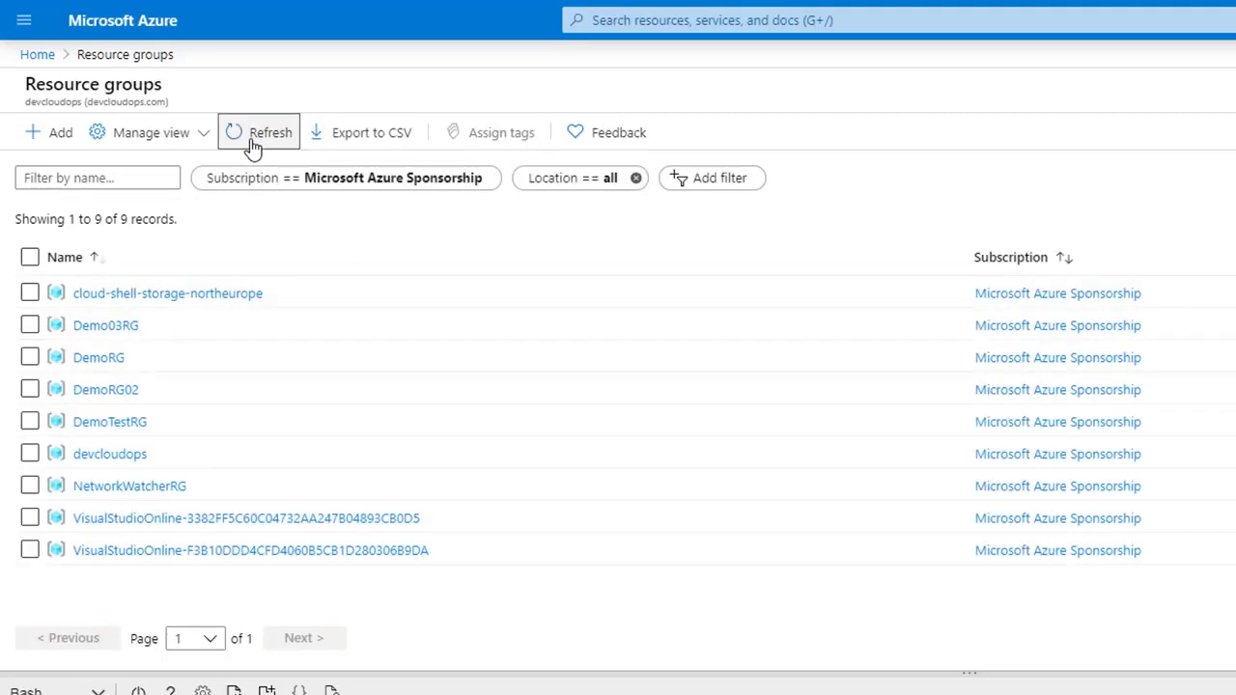
left_click(251, 142)
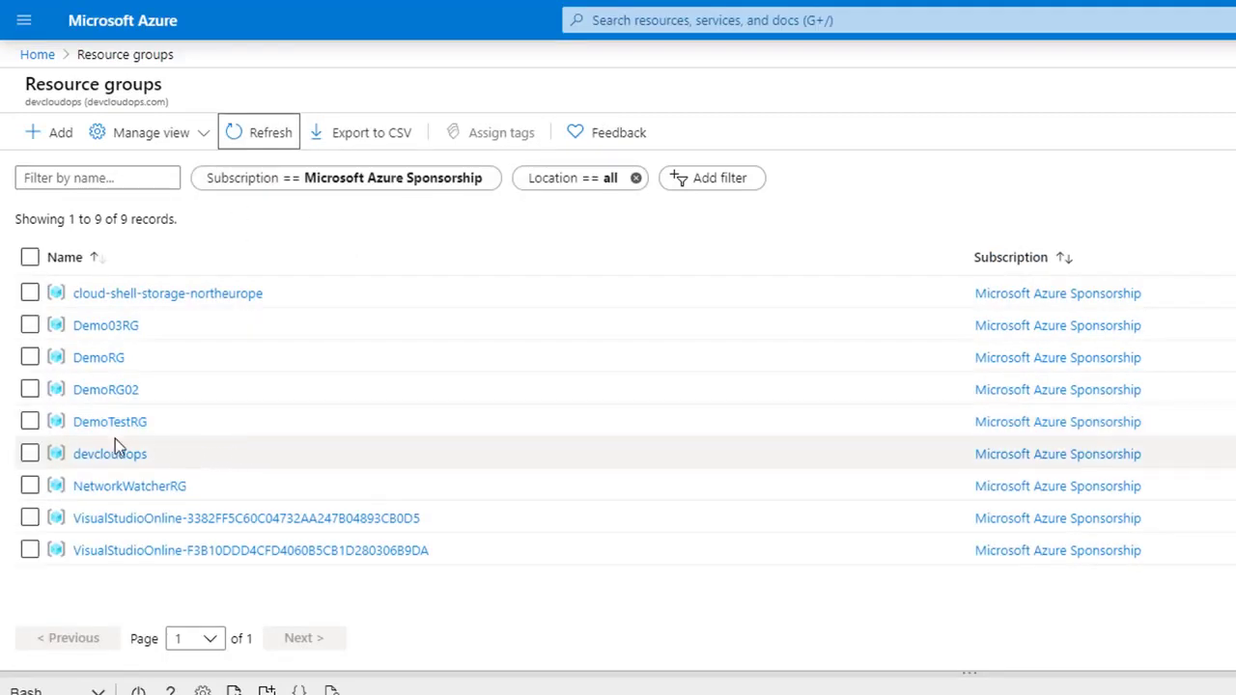
left_click(114, 425)
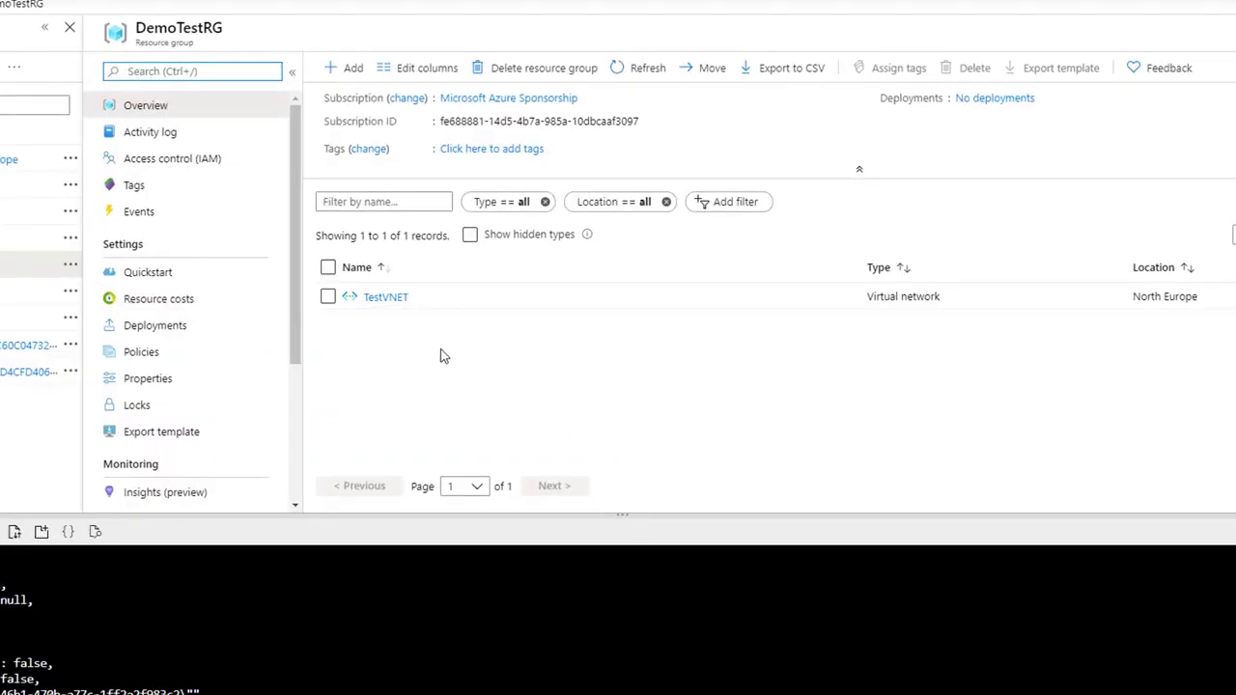
Step: Check that TestVNET has address space 30.0.0.0/16 and Internal subnet 30.0.1.0/24
left_click(389, 300)
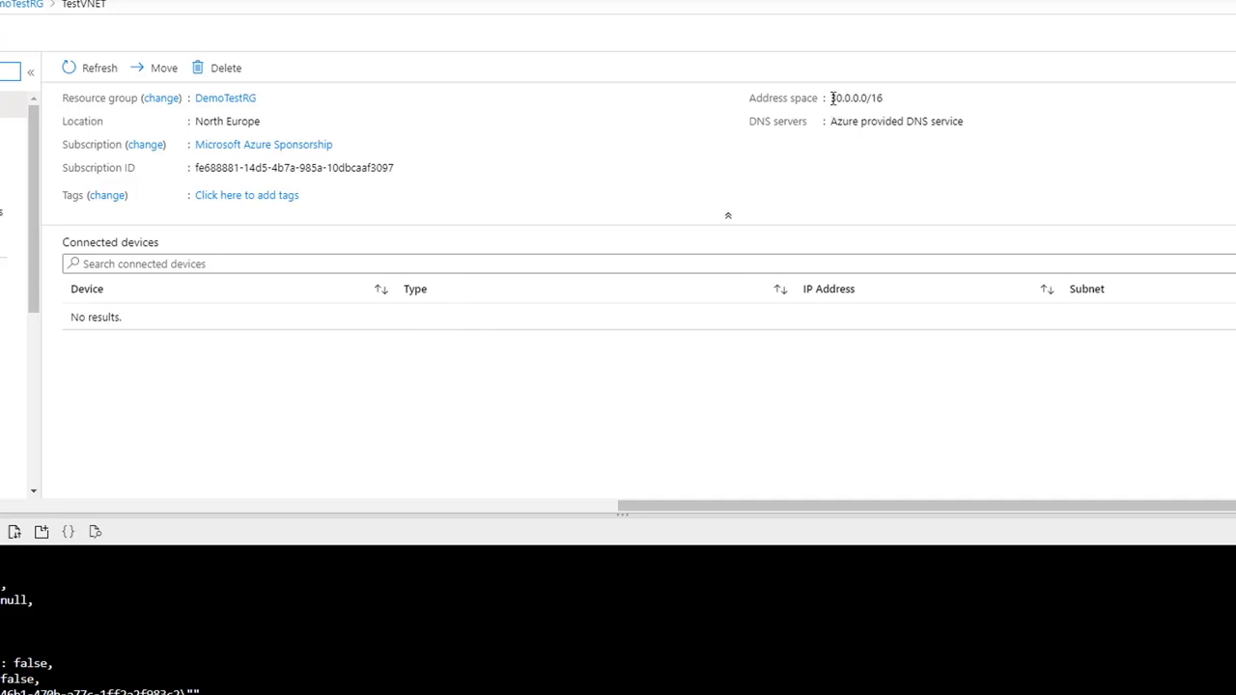
left_click_drag(831, 97, 884, 96)
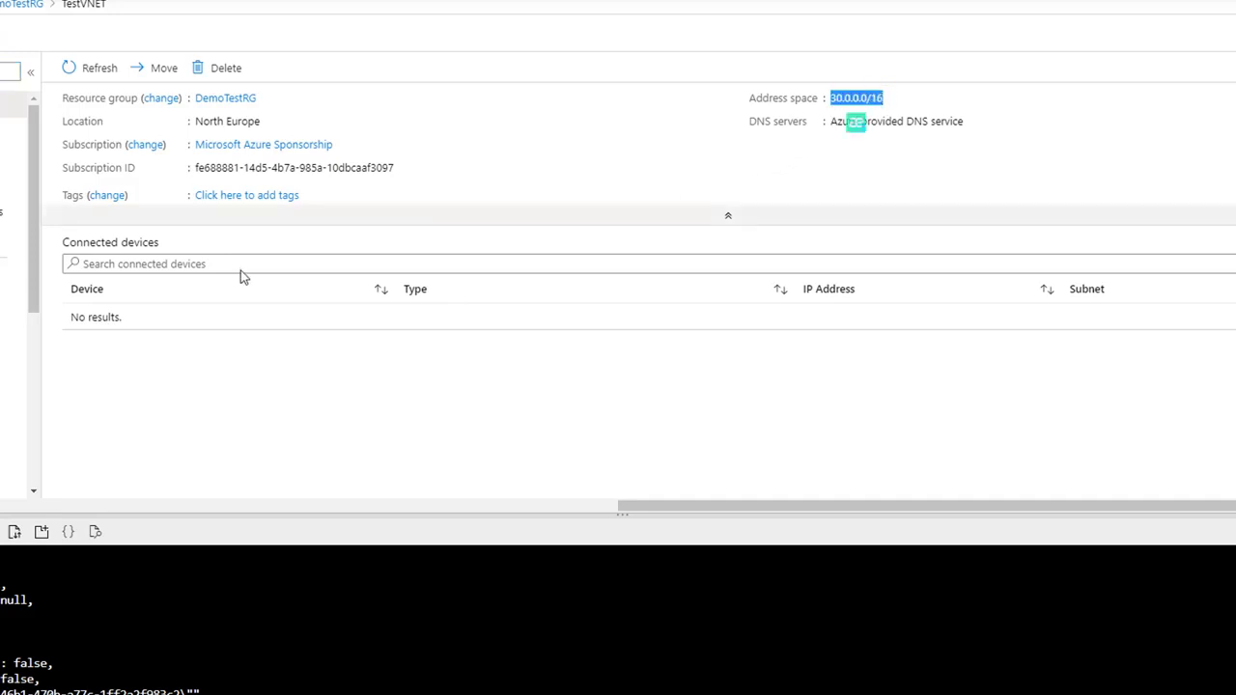
left_click(84, 331)
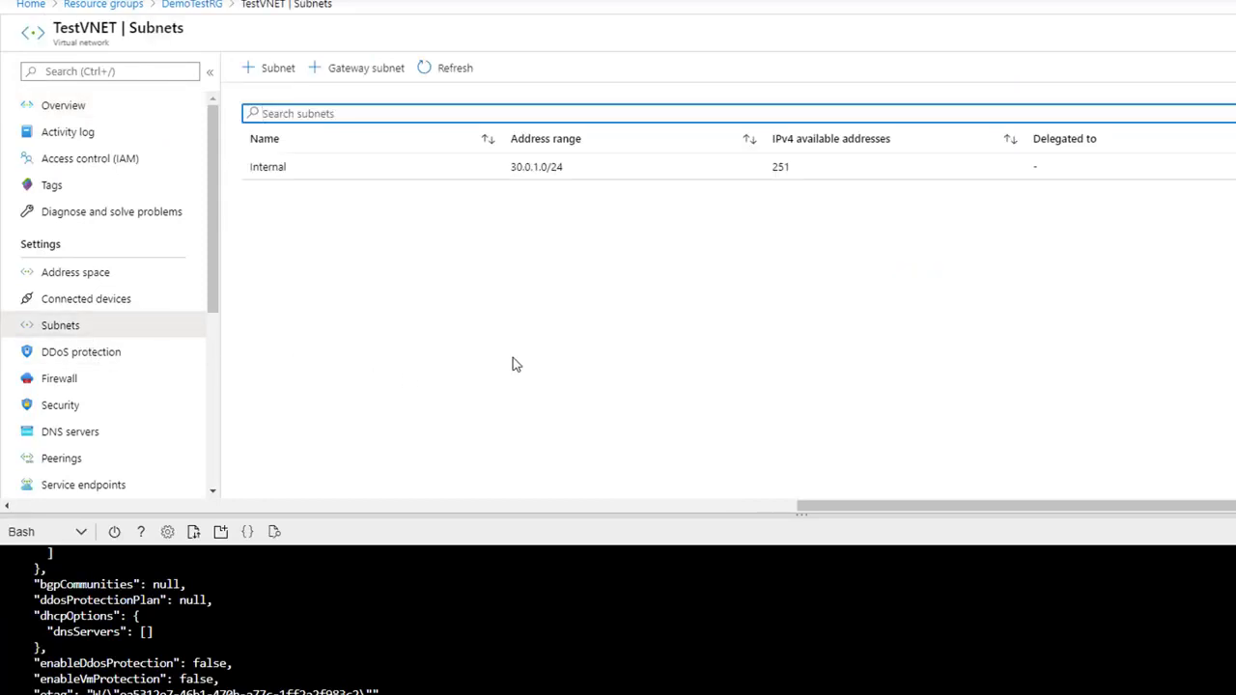
left_click_drag(512, 168, 577, 174)
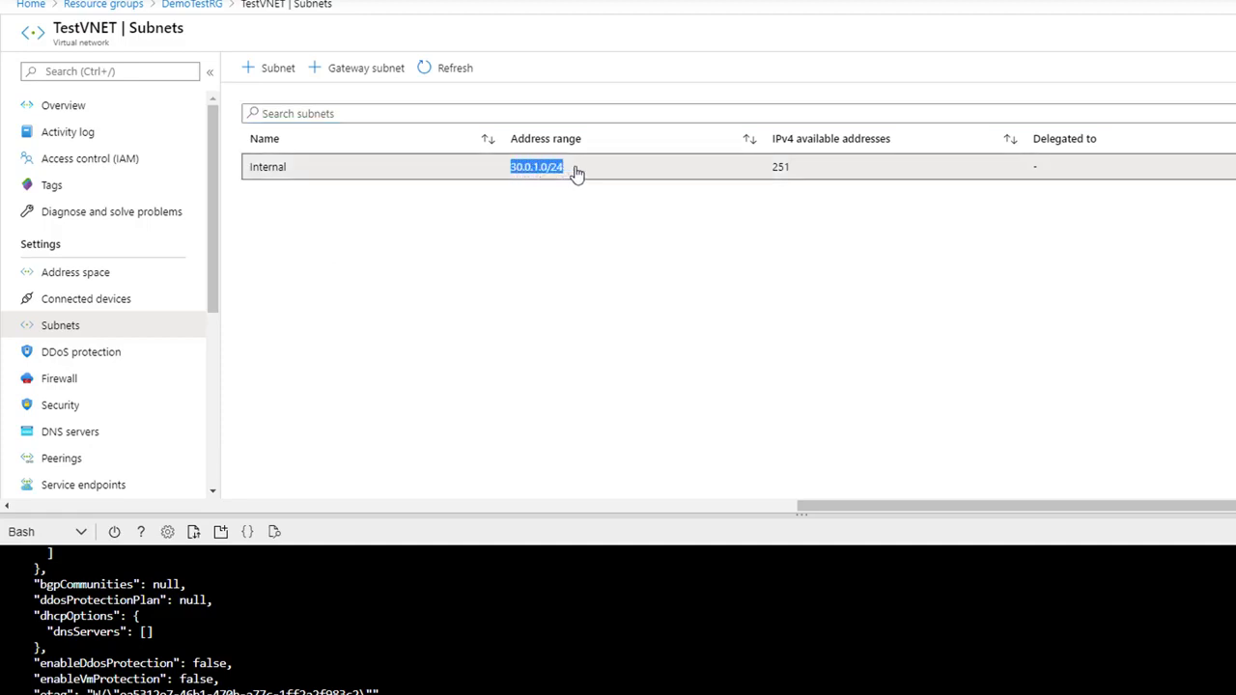
left_click(607, 299)
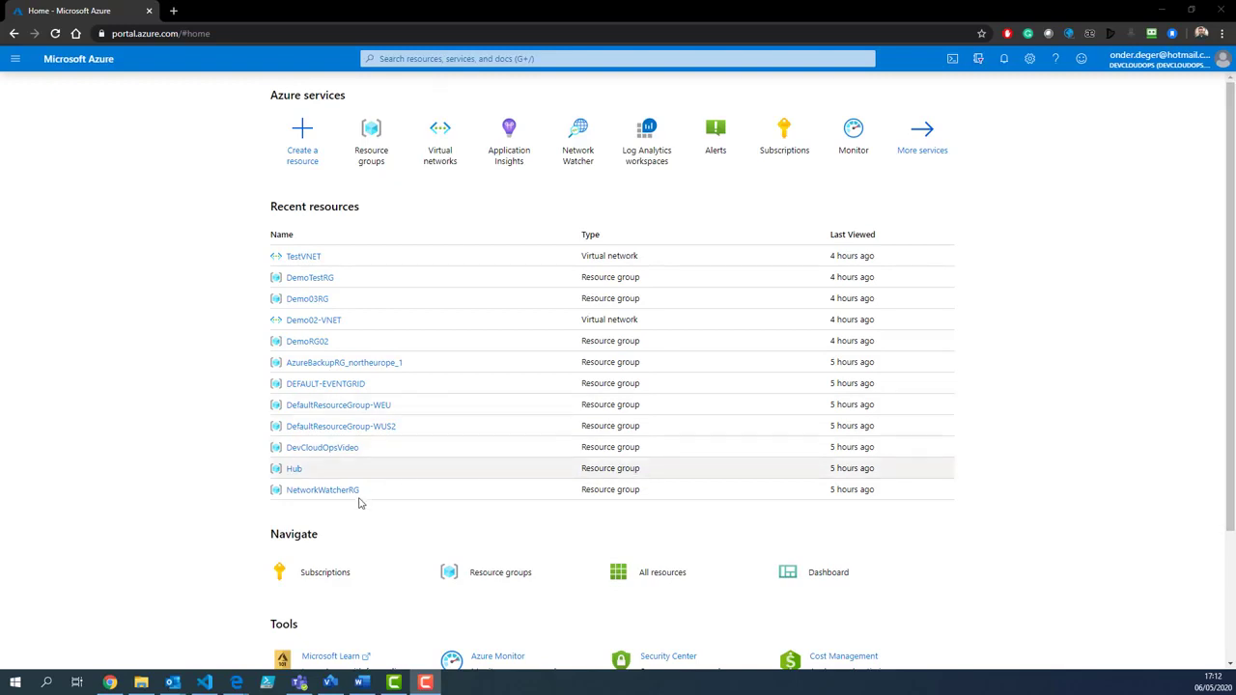
Step: Review the VNET.json parameters: vnetAddressPrefix and the subnet names and prefixes
left_click(203, 683)
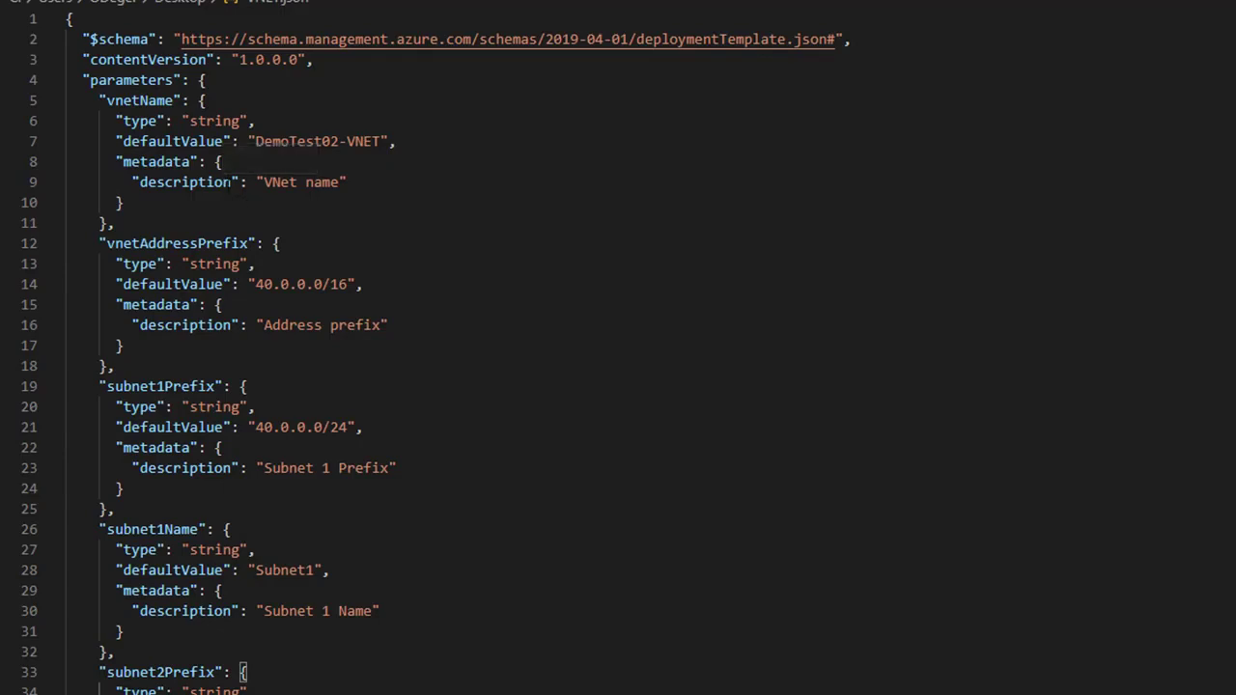
left_click_drag(83, 80, 367, 220)
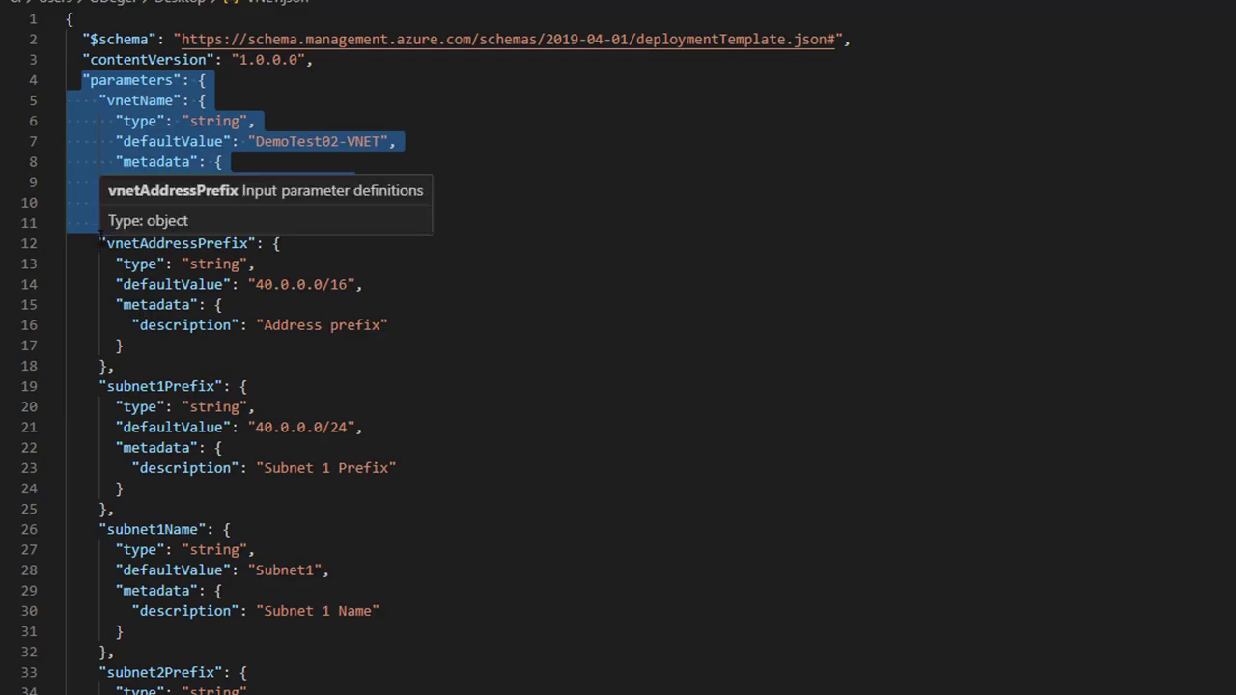
left_click_drag(100, 243, 116, 367)
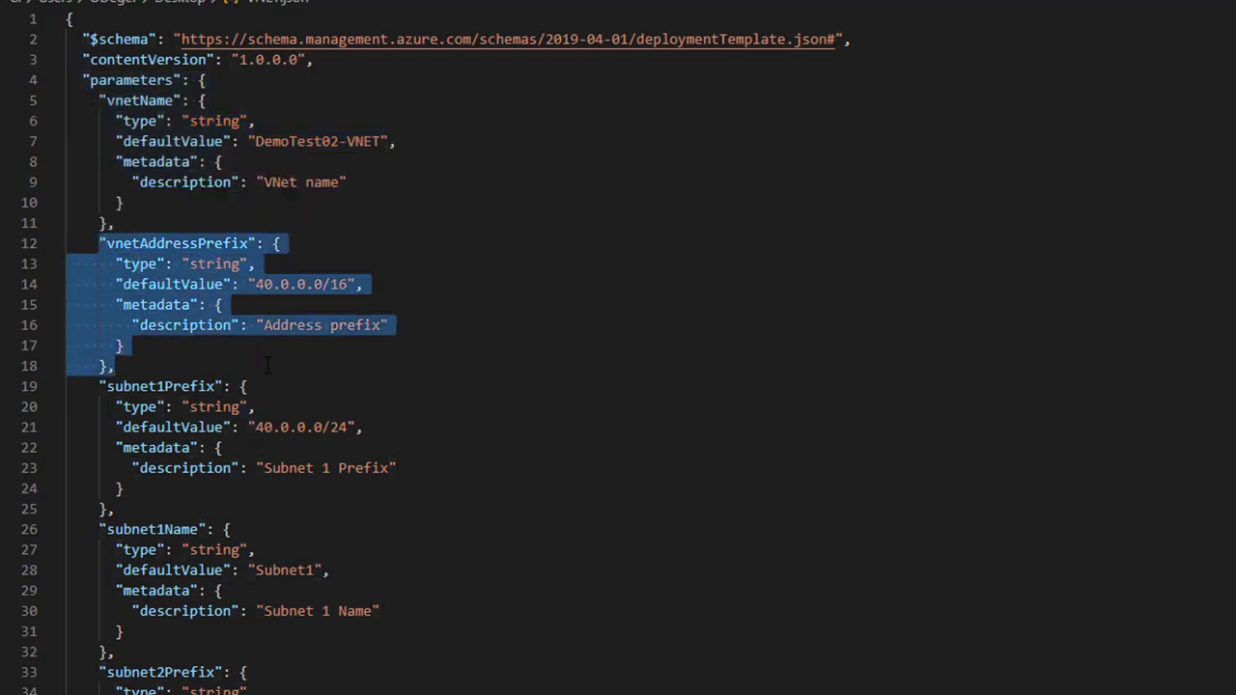
left_click_drag(296, 390, 314, 405)
left_click(224, 286)
left_click_drag(373, 369, 99, 244)
left_click_drag(99, 386, 322, 657)
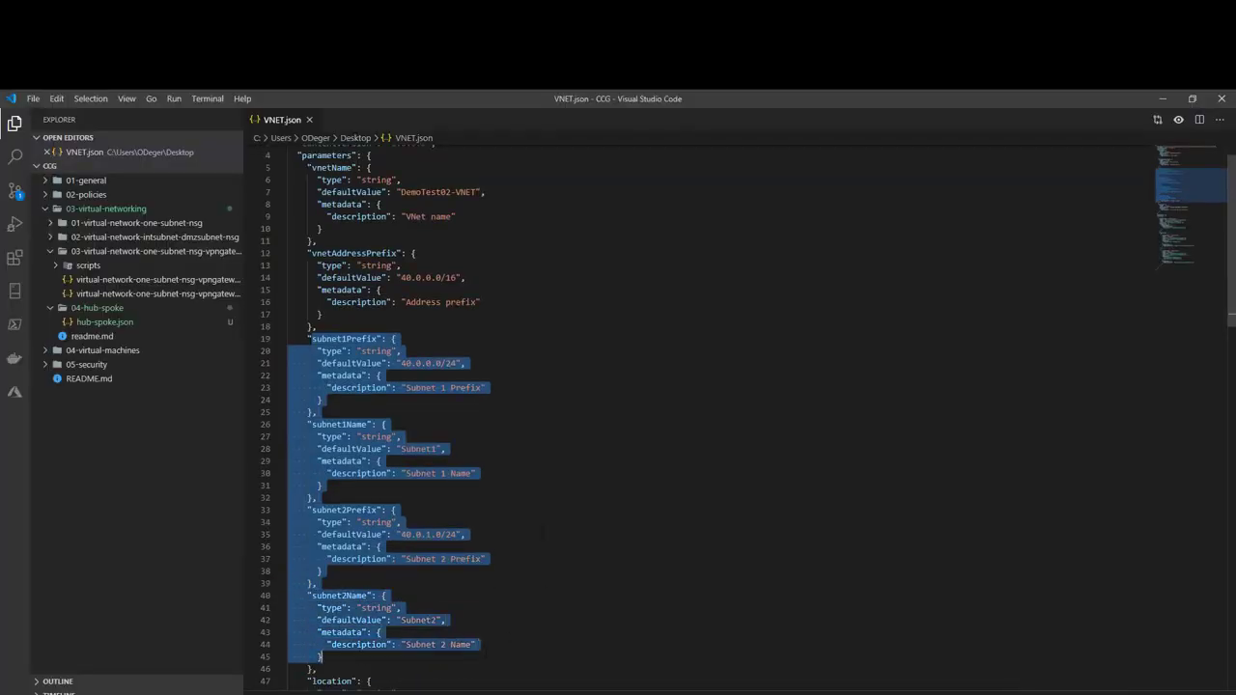
Step: Review the template's virtual network resource definition, then minimize VS Code
scroll(557, 464, "down", 3)
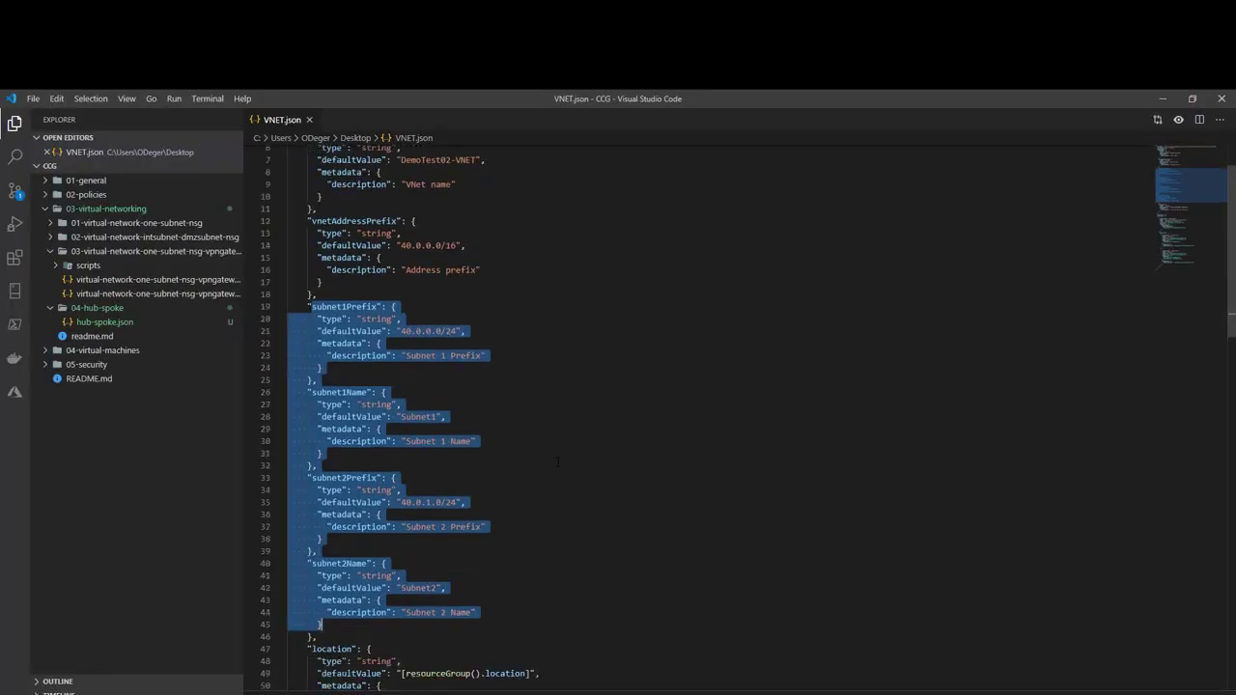
scroll(558, 463, "down", 6)
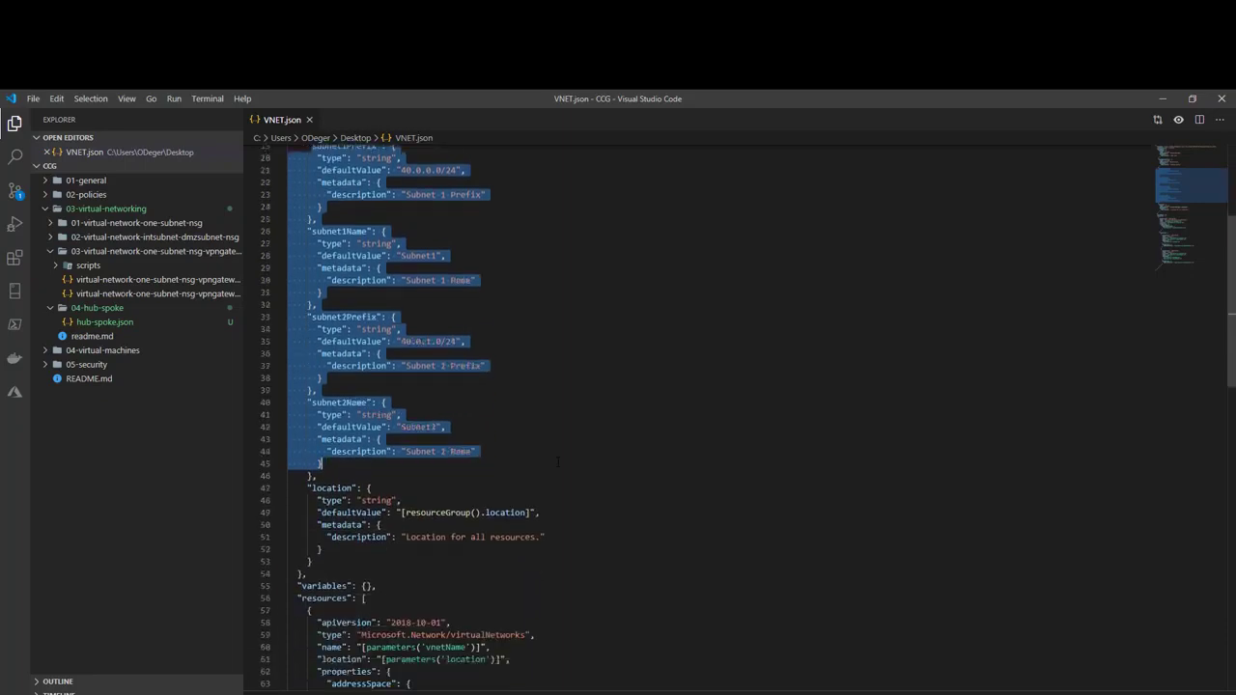
left_click_drag(298, 470, 537, 614)
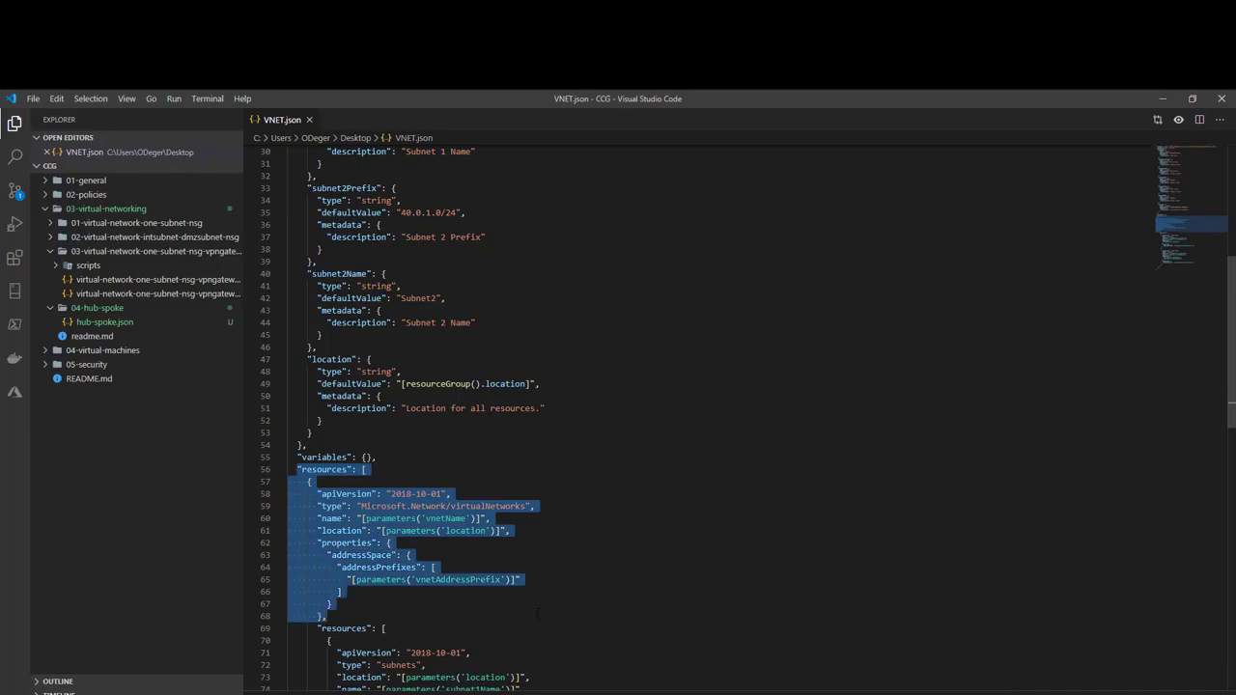
scroll(538, 613, "down", 2)
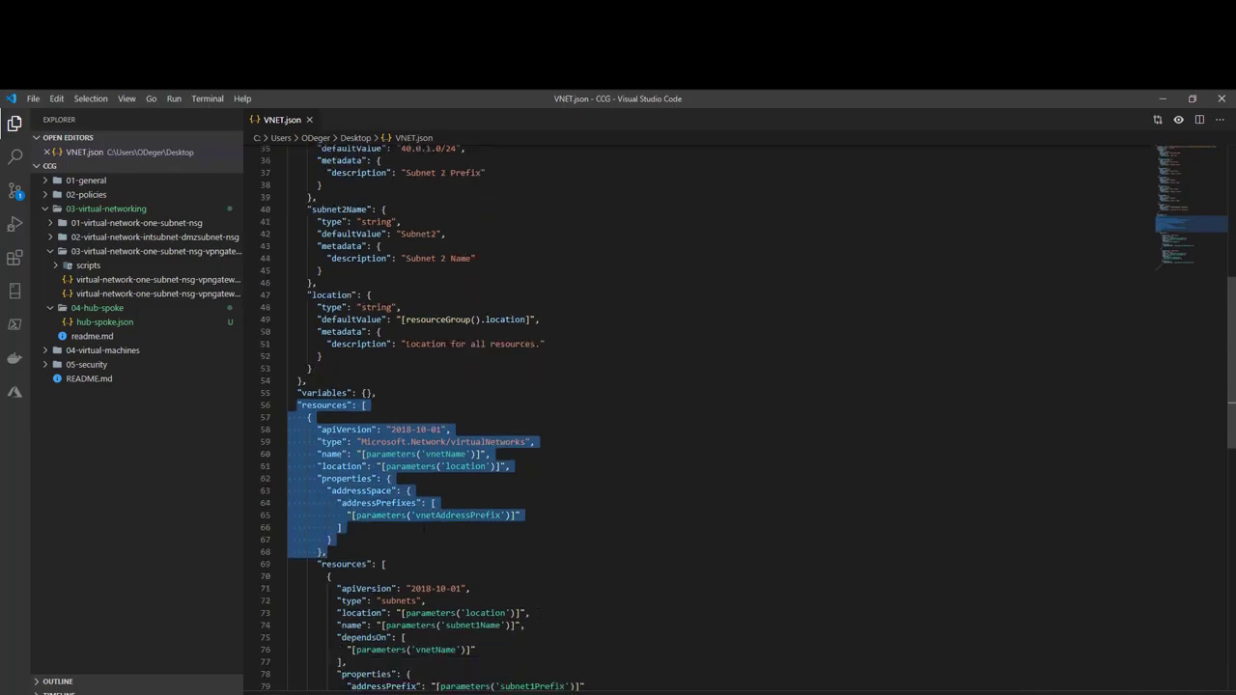
scroll(676, 415, "down", 8)
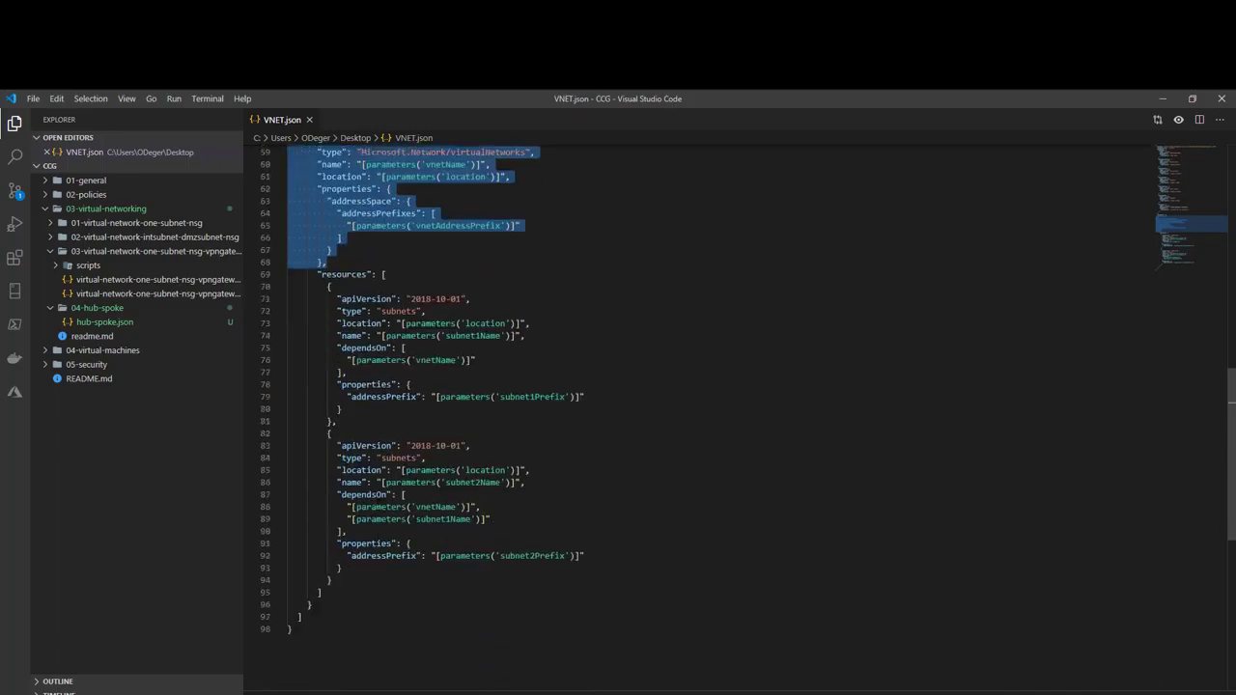
left_click(407, 592)
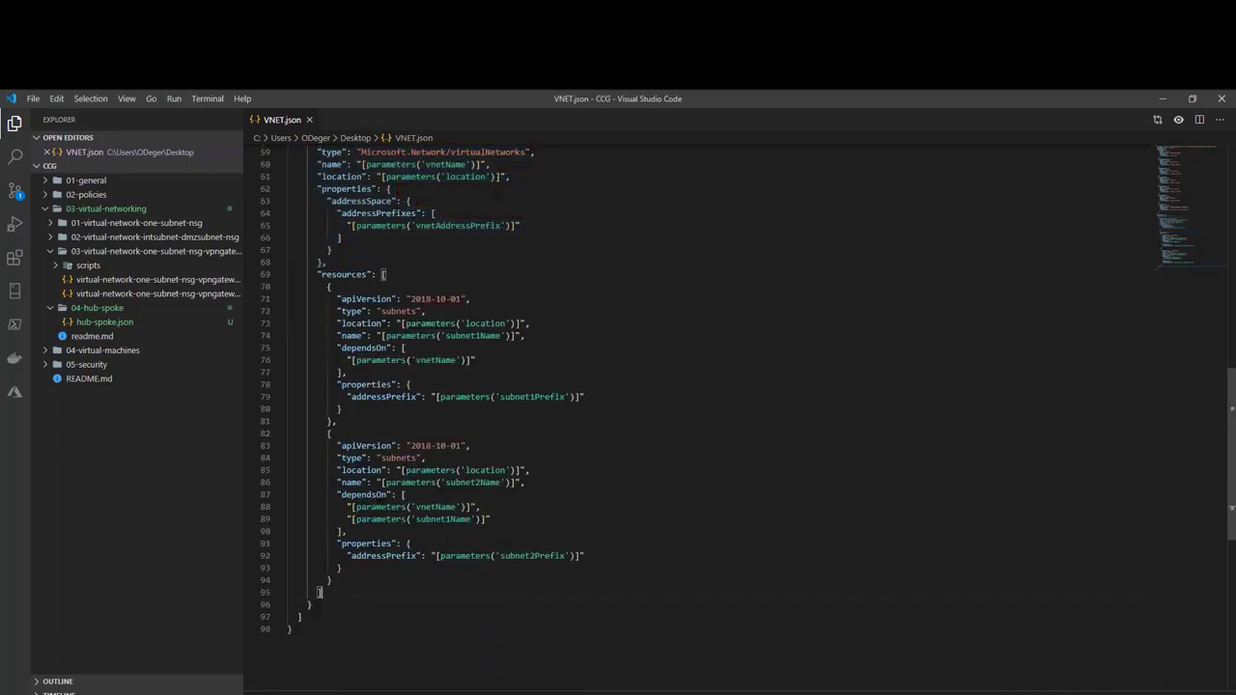
left_click(1163, 100)
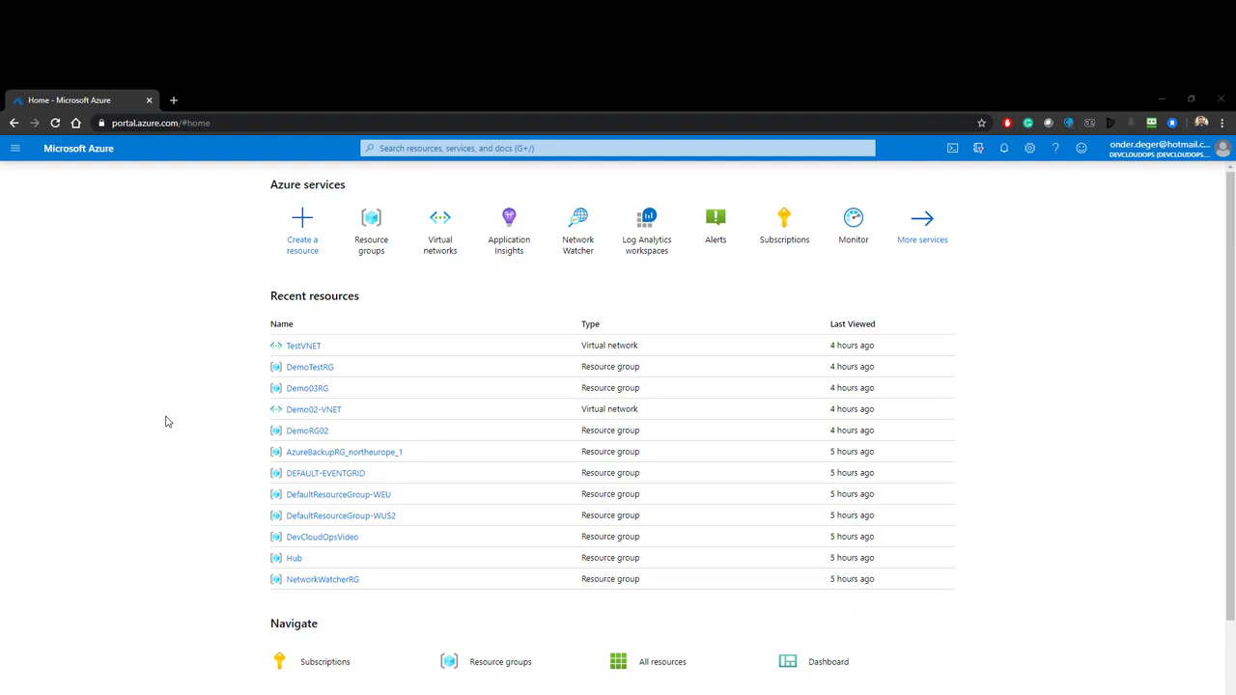
Step: Find Deploy a custom template via search and choose to build your own template
left_click(582, 150)
type("dep")
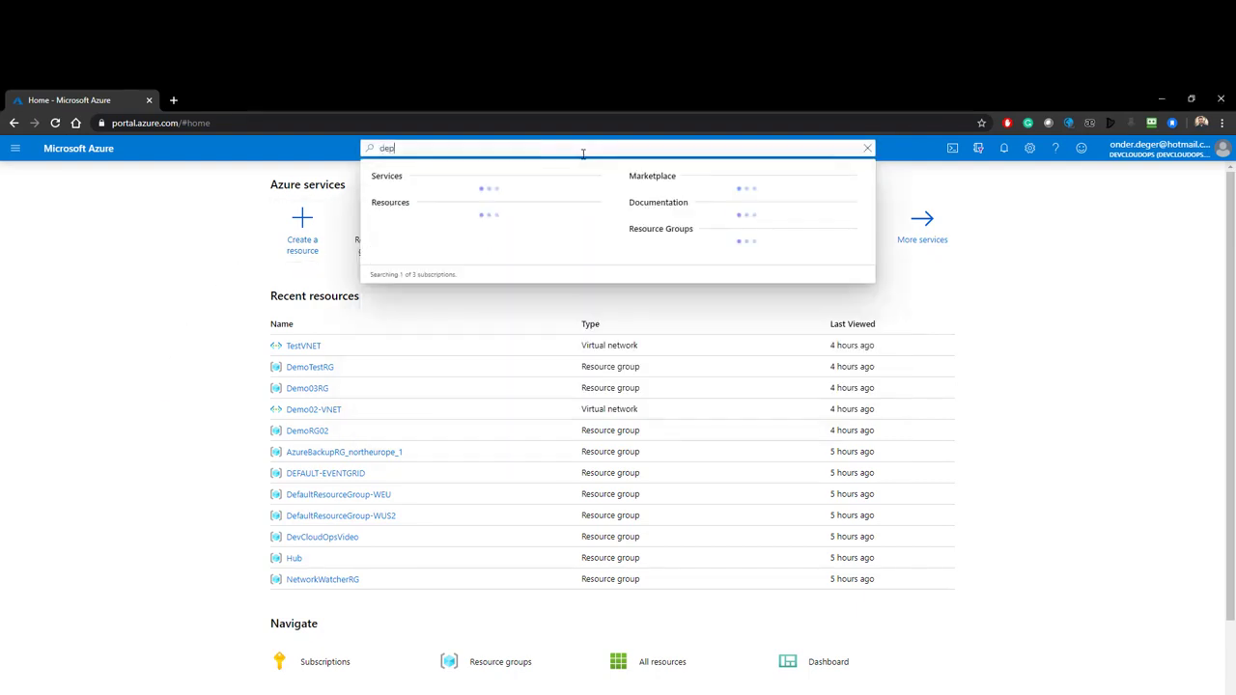
type("loy a cus")
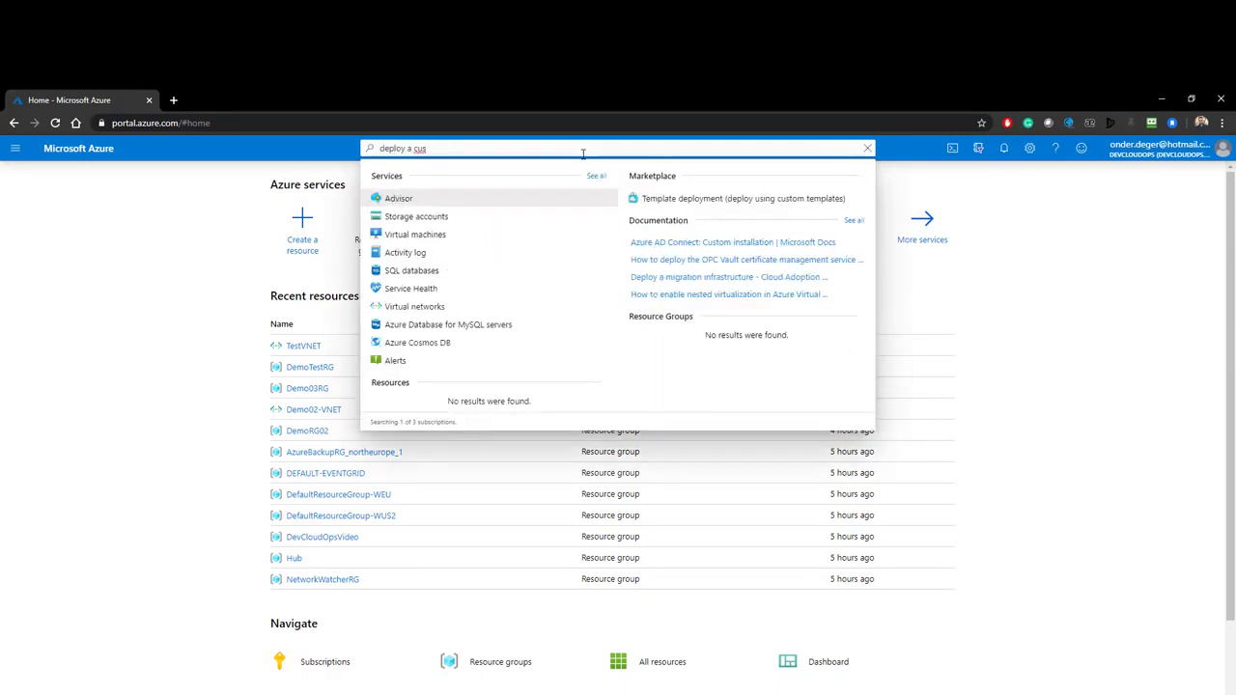
key("BackSpace")
key("BackSpace")
key("BackSpace")
key("BackSpace")
key("BackSpace")
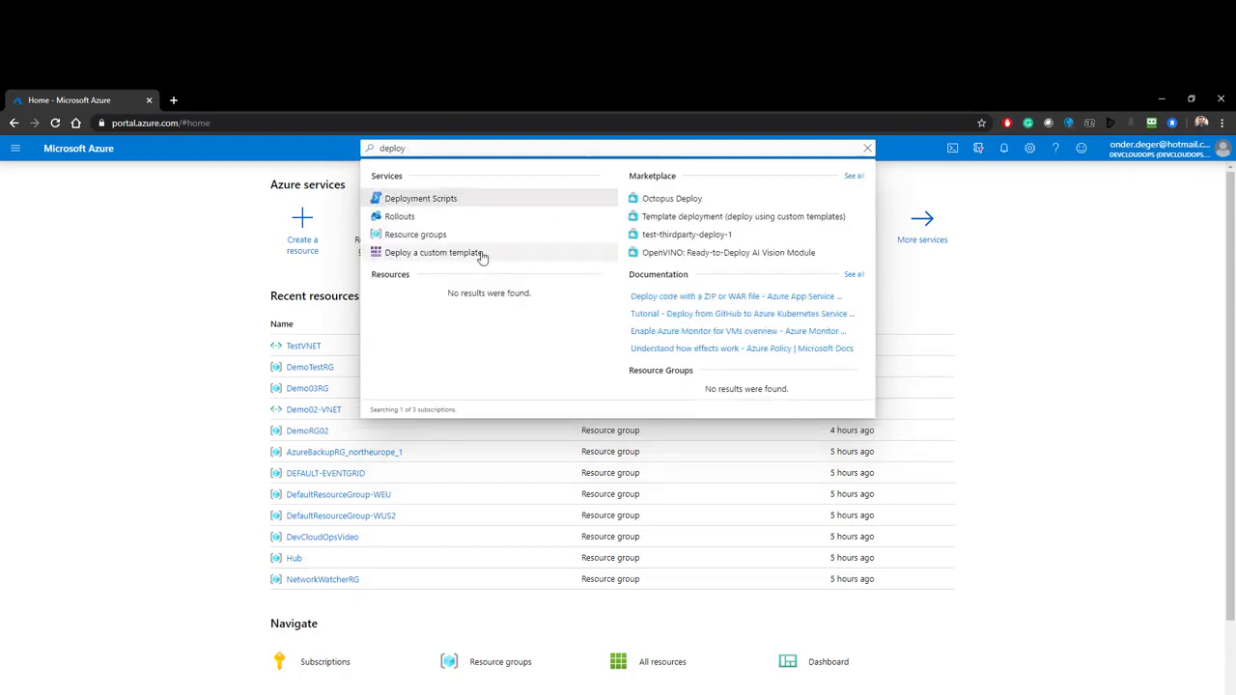
left_click(483, 253)
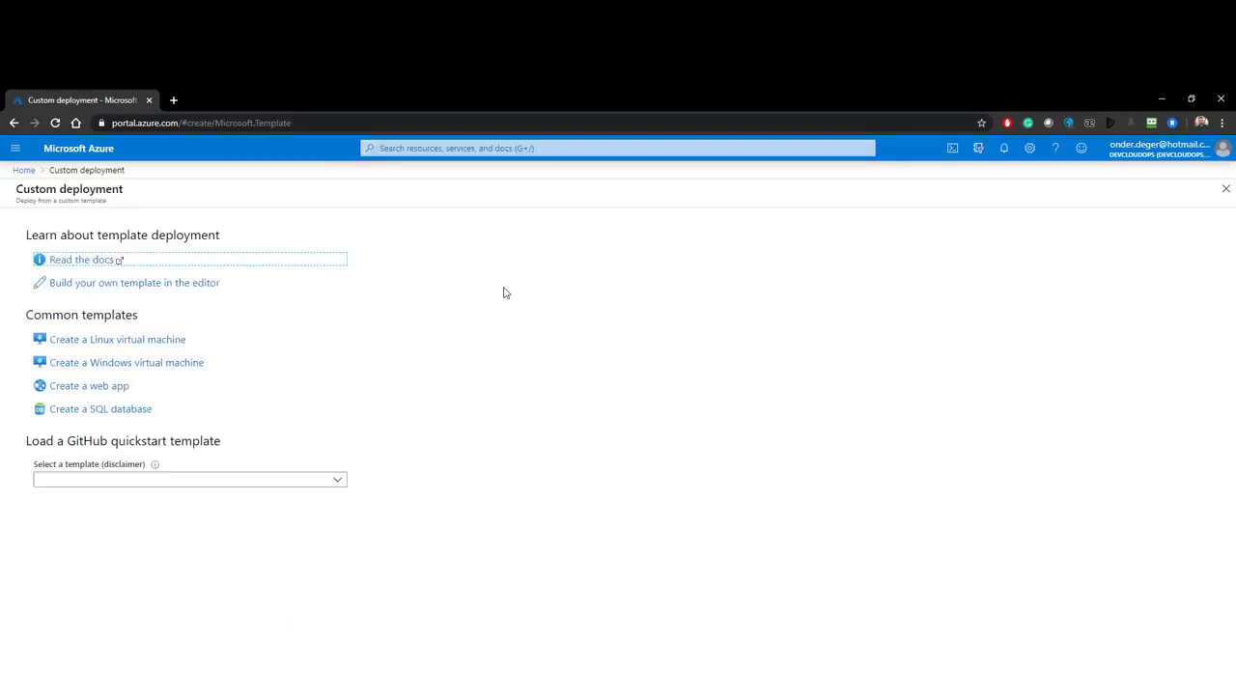
left_click(102, 285)
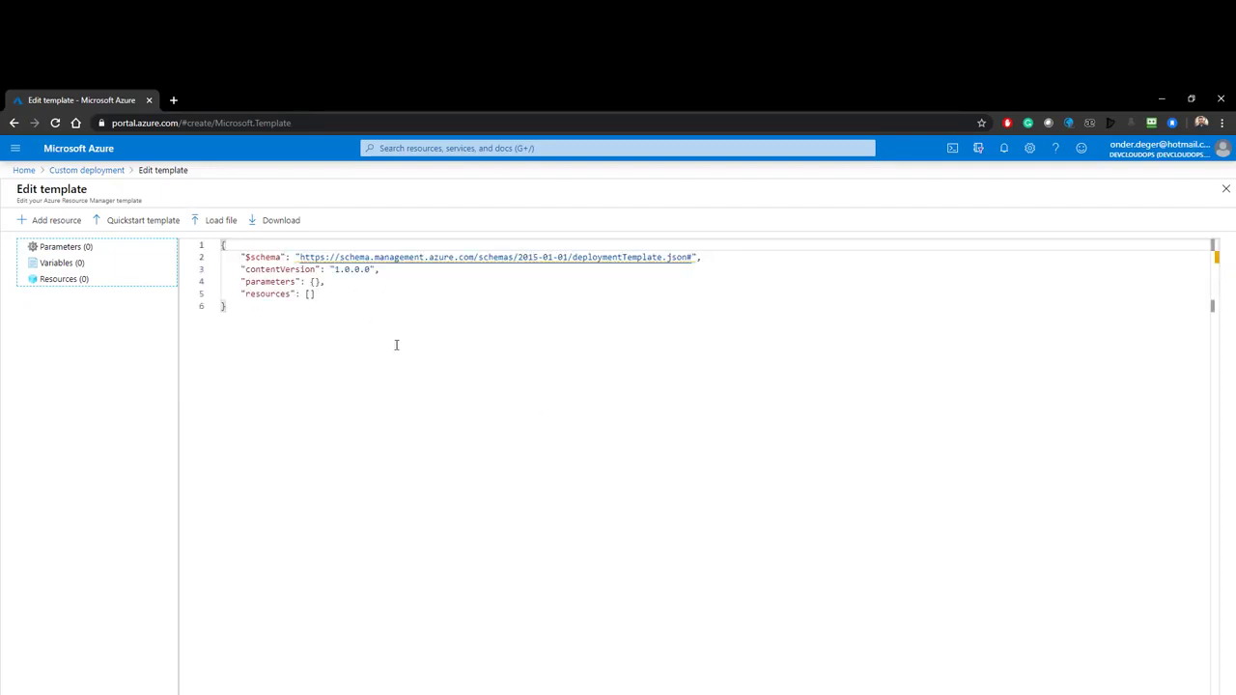
Step: Load VNET.json from the computer into the template editor
left_click(213, 222)
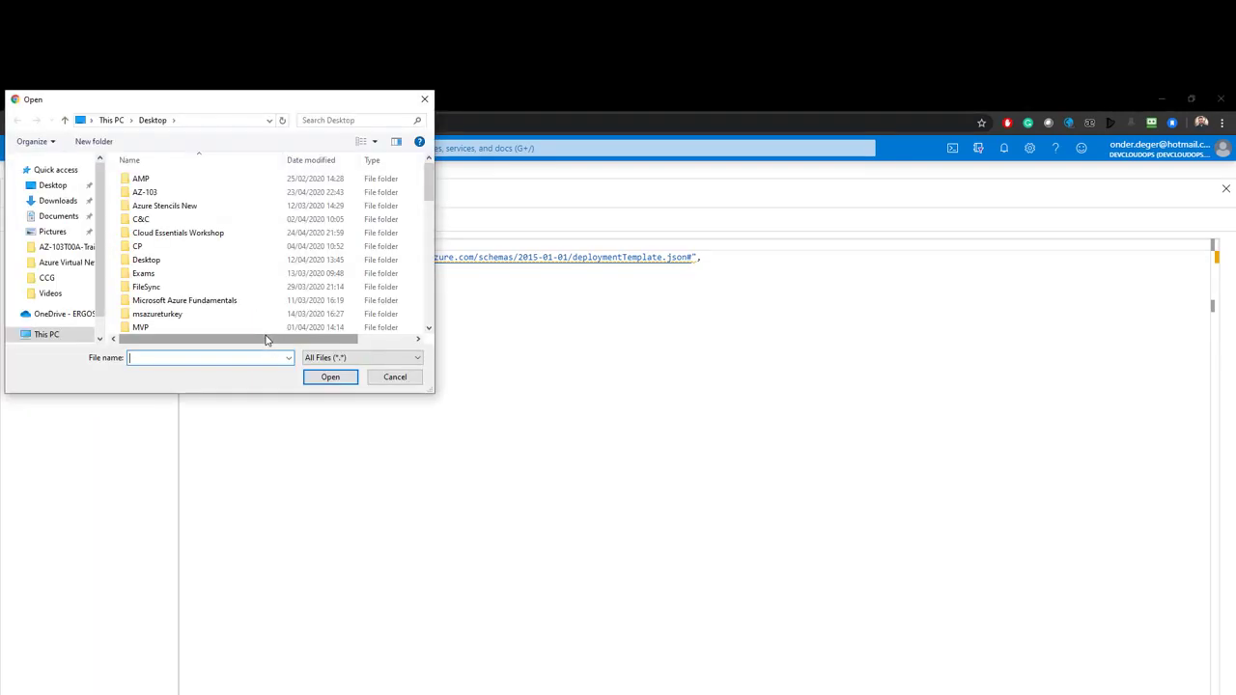
left_click(241, 268)
scroll(240, 267, "down", 15)
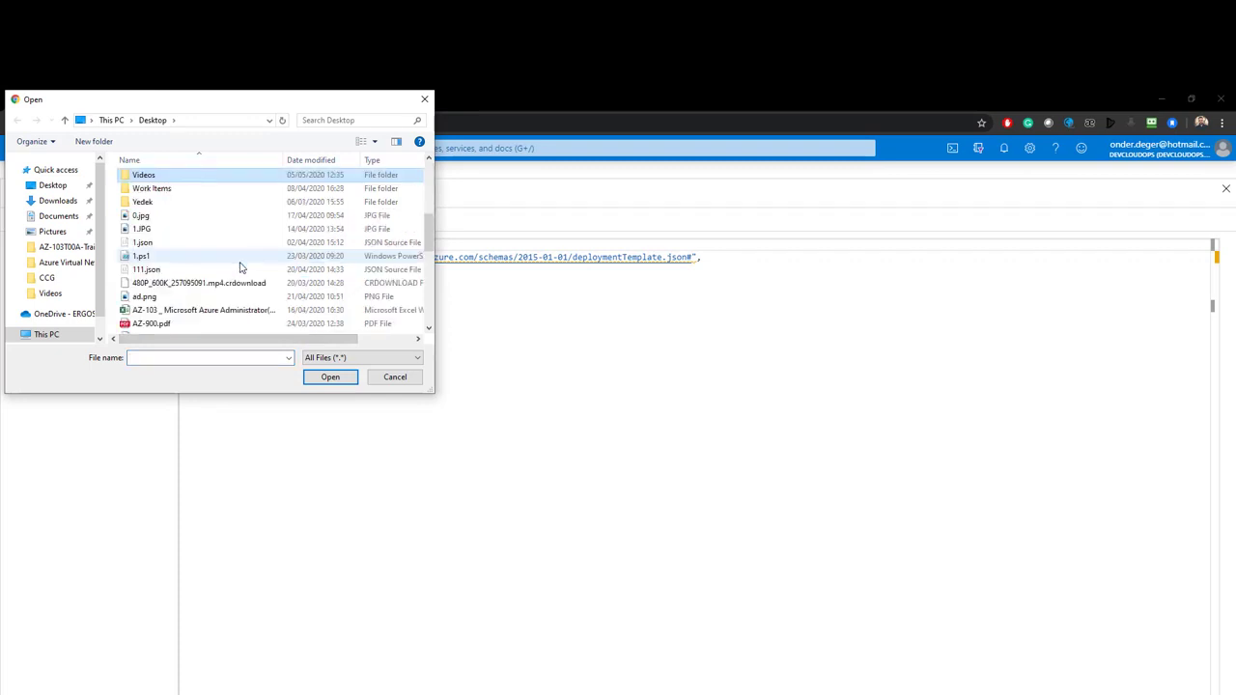
left_click(152, 286)
left_click(331, 377)
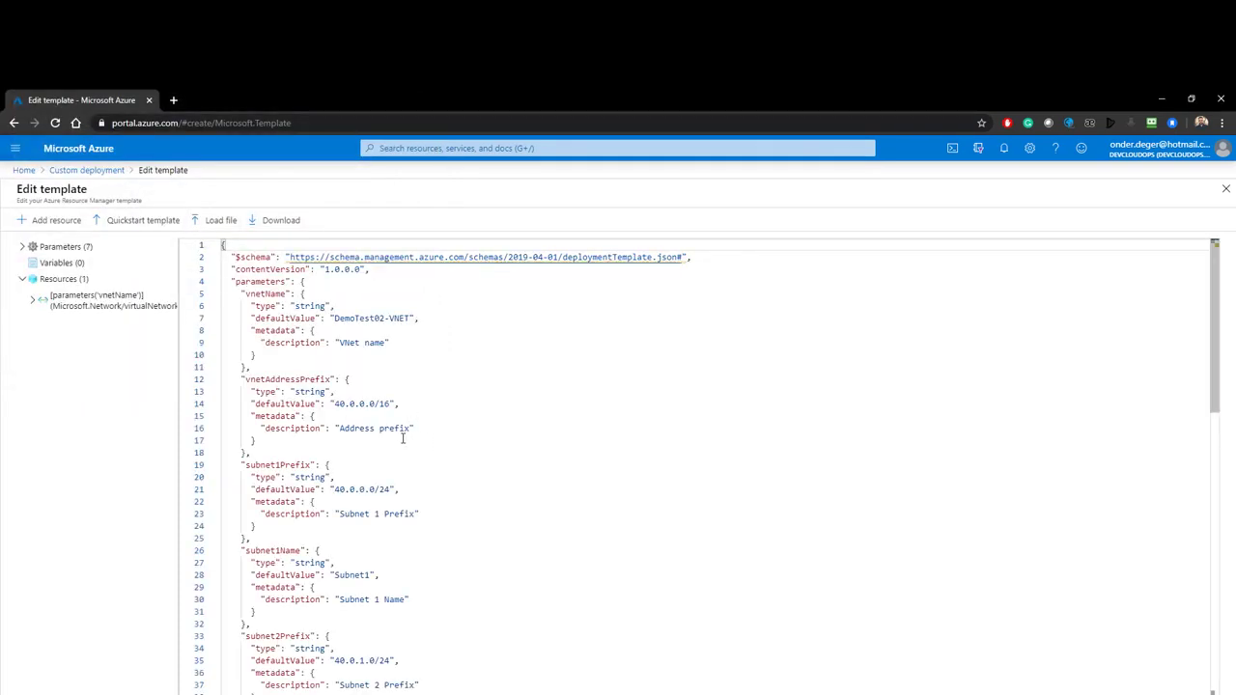
scroll(336, 426, "down", 5)
scroll(336, 426, "down", 6)
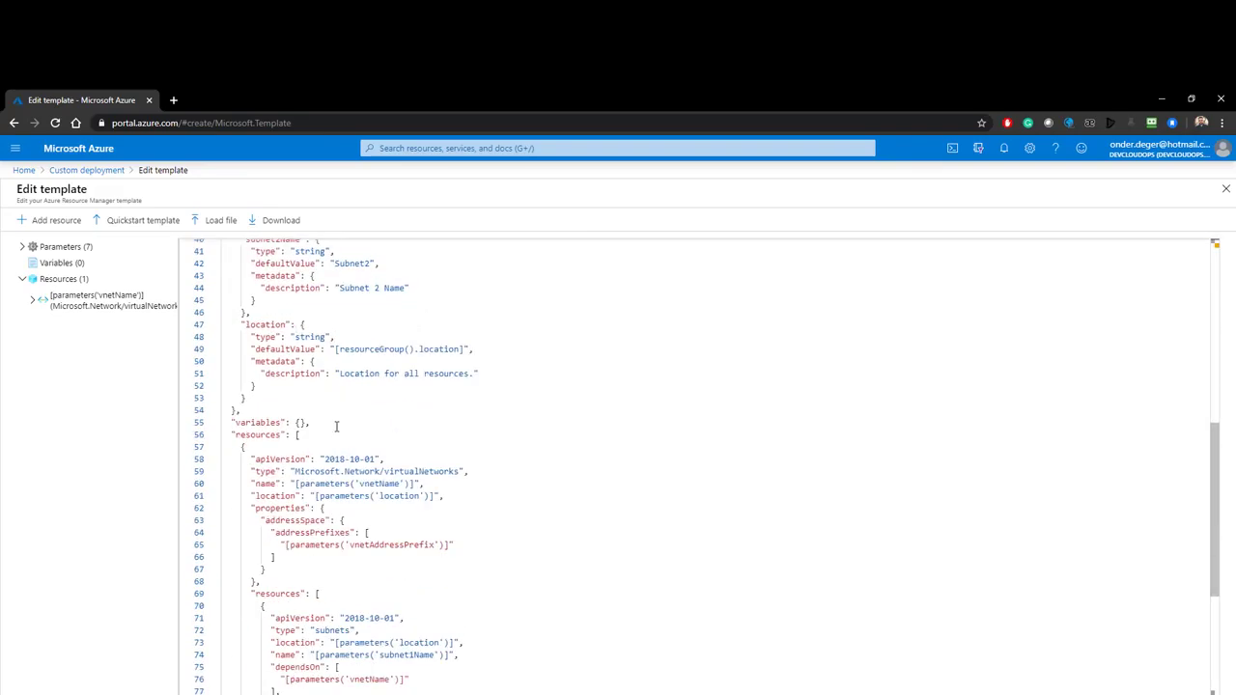
scroll(336, 426, "up", 10)
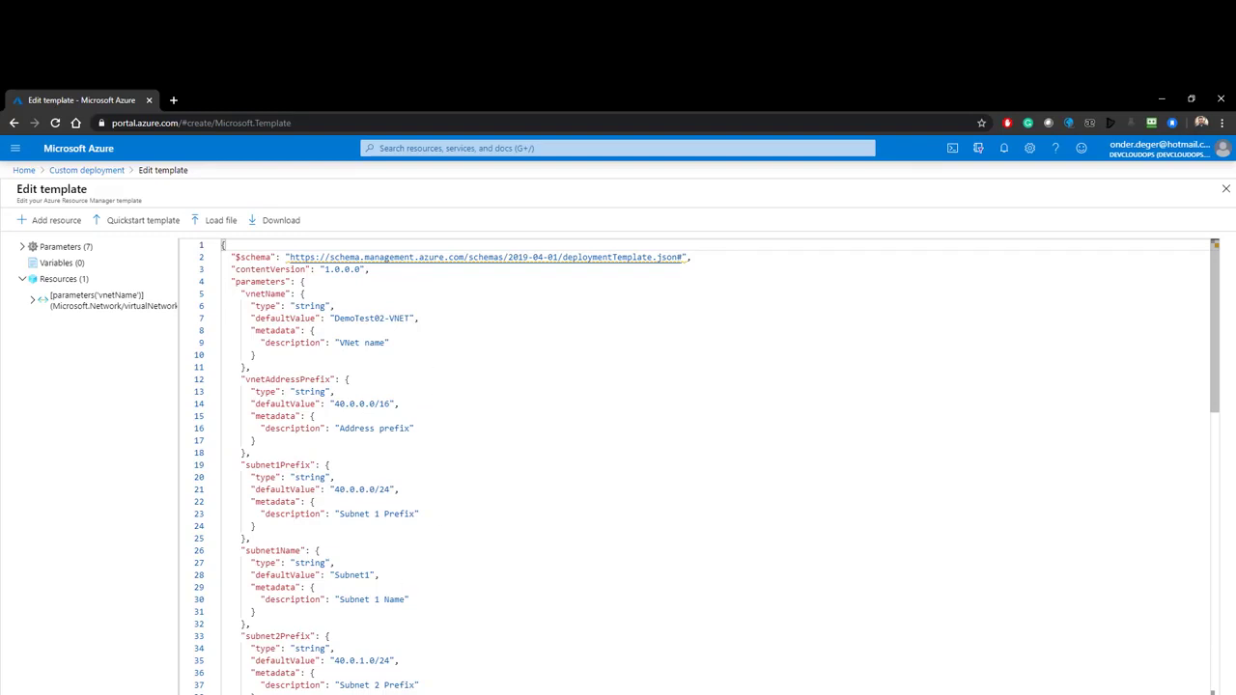
Step: Save the template and return to the deployment form's resource group field
left_click(58, 692)
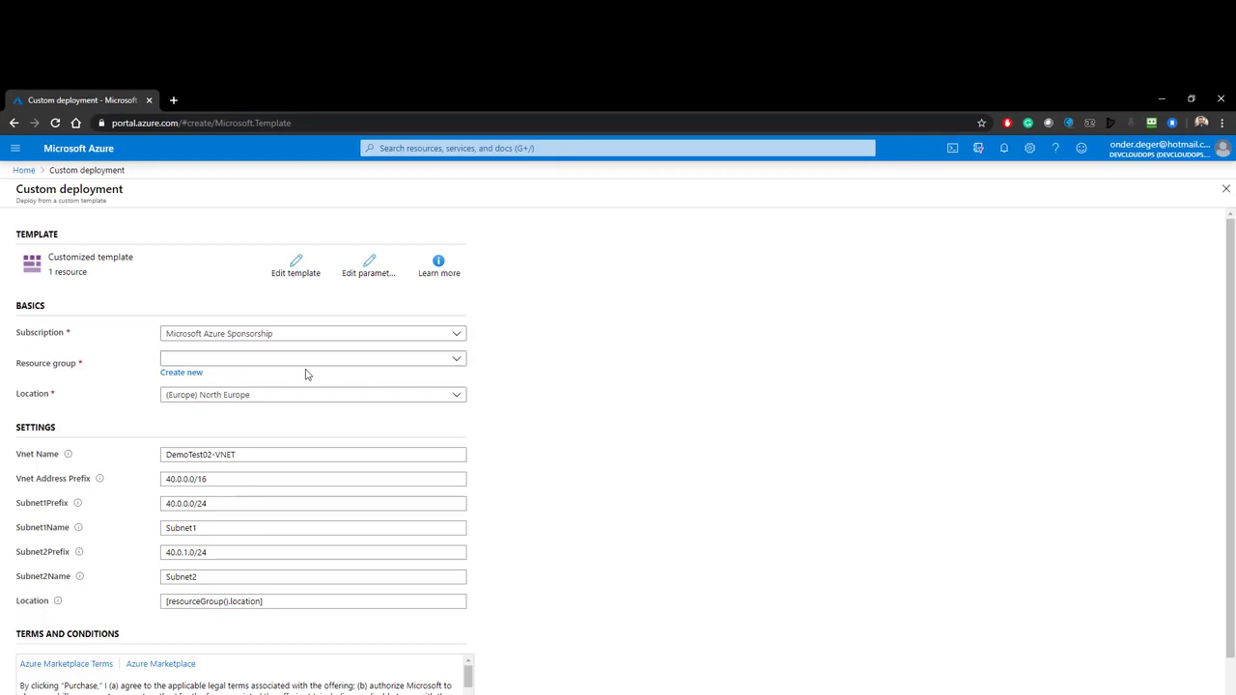
left_click(180, 373)
left_click(585, 425)
left_click(423, 360)
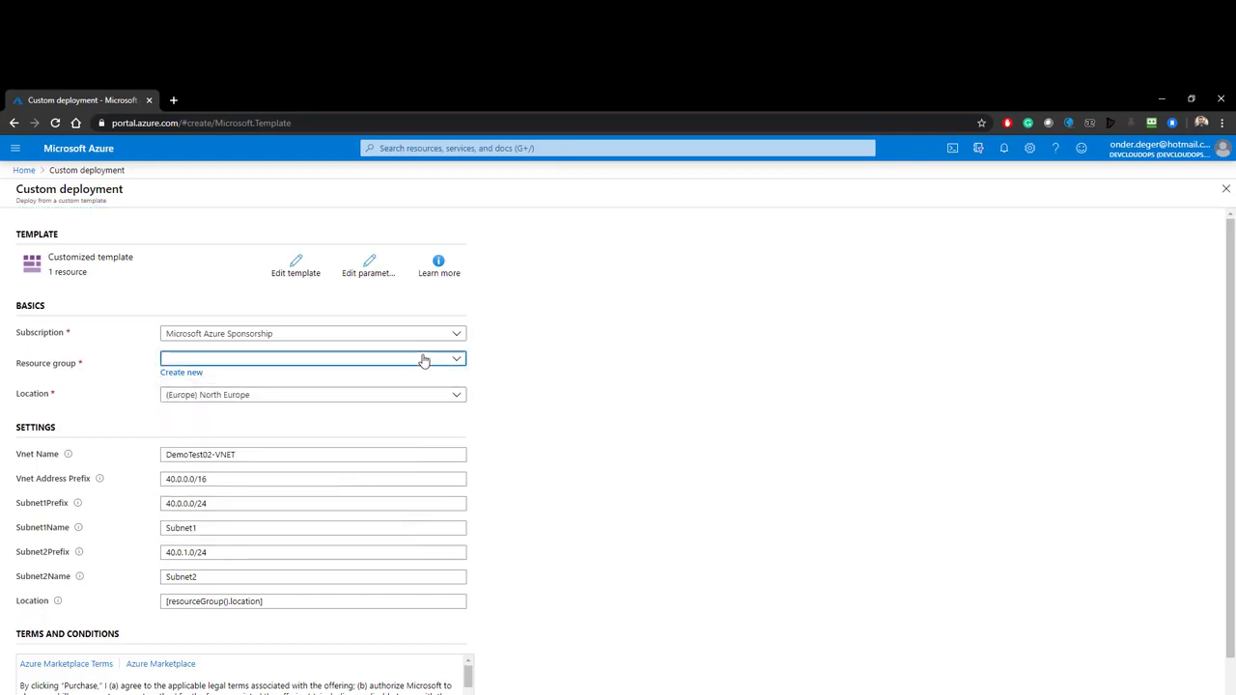
left_click(423, 360)
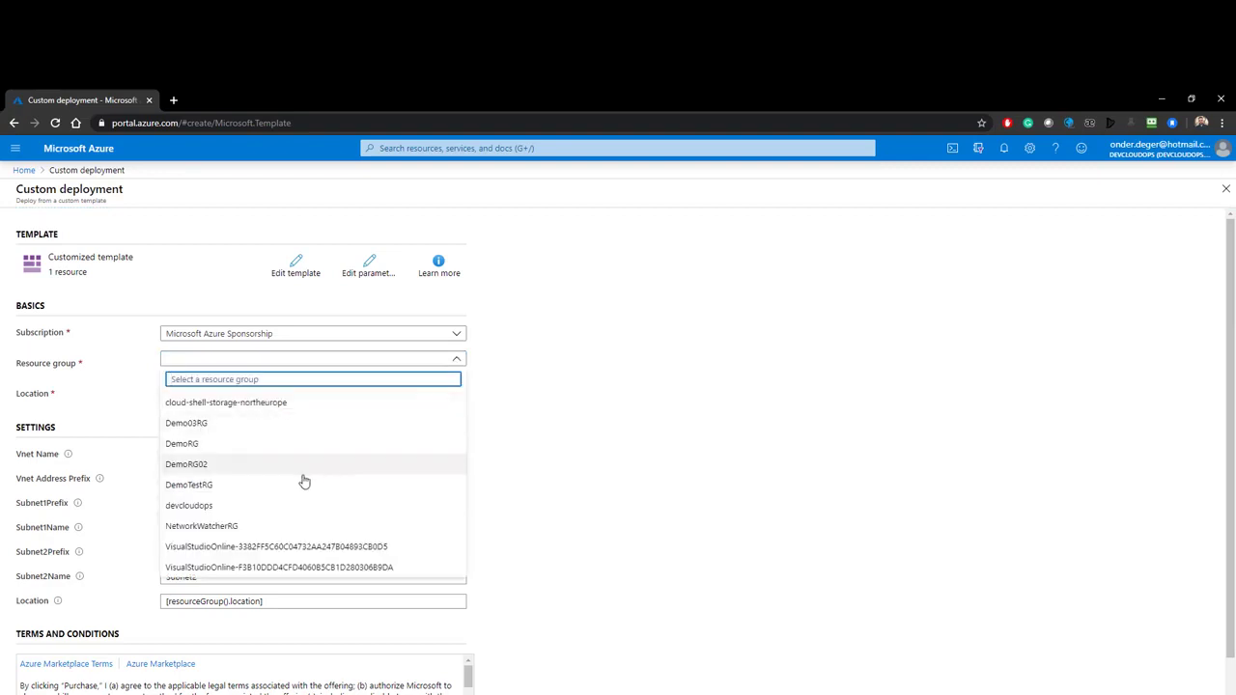
left_click(135, 392)
Step: Create the new resource group DemoRG04 as the deployment target
left_click(192, 377)
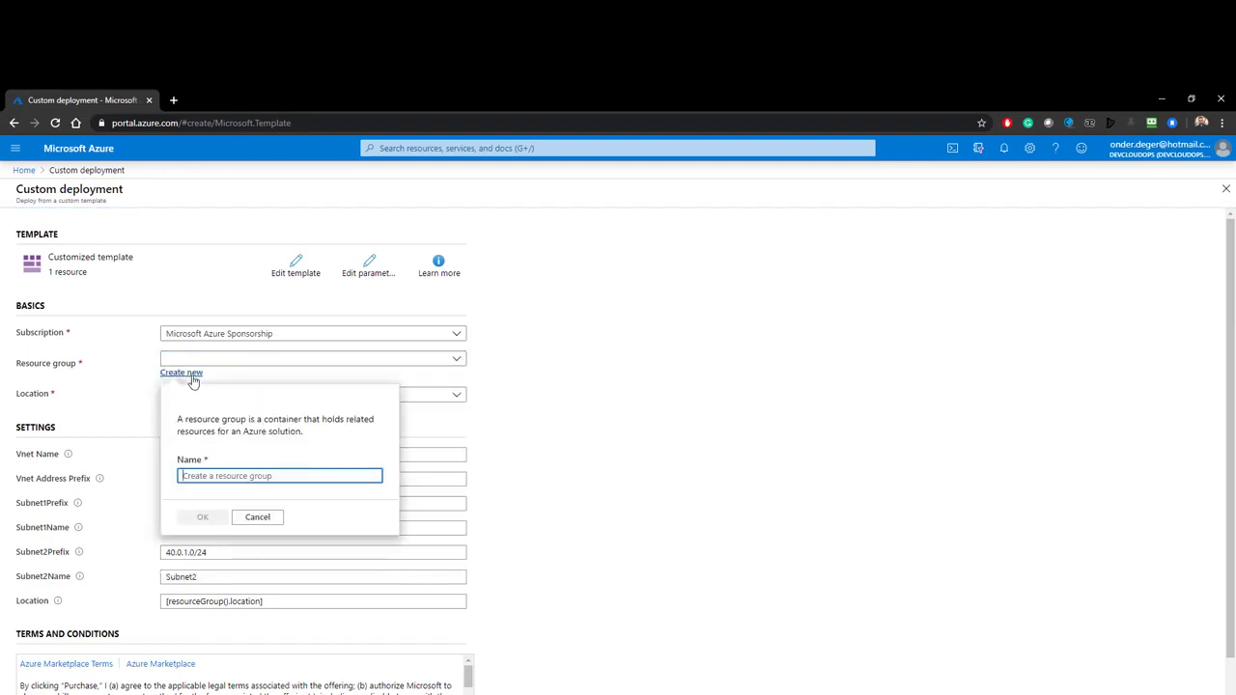
type("Demo")
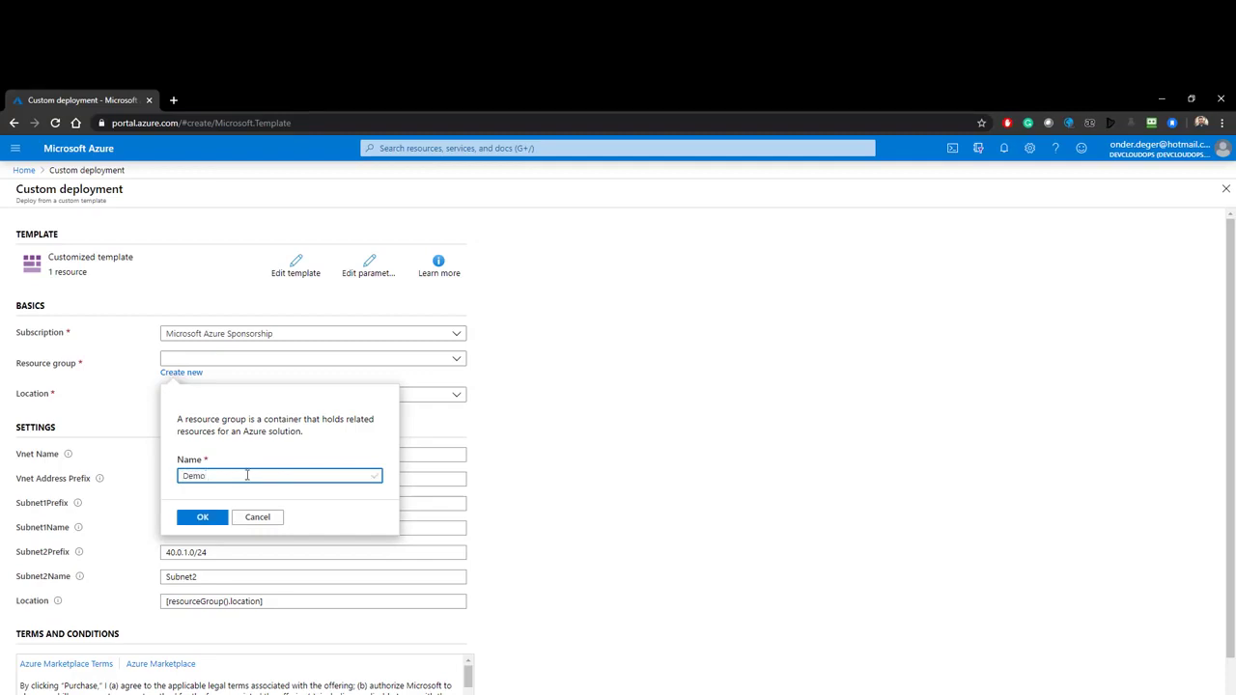
type("RG04")
left_click(576, 431)
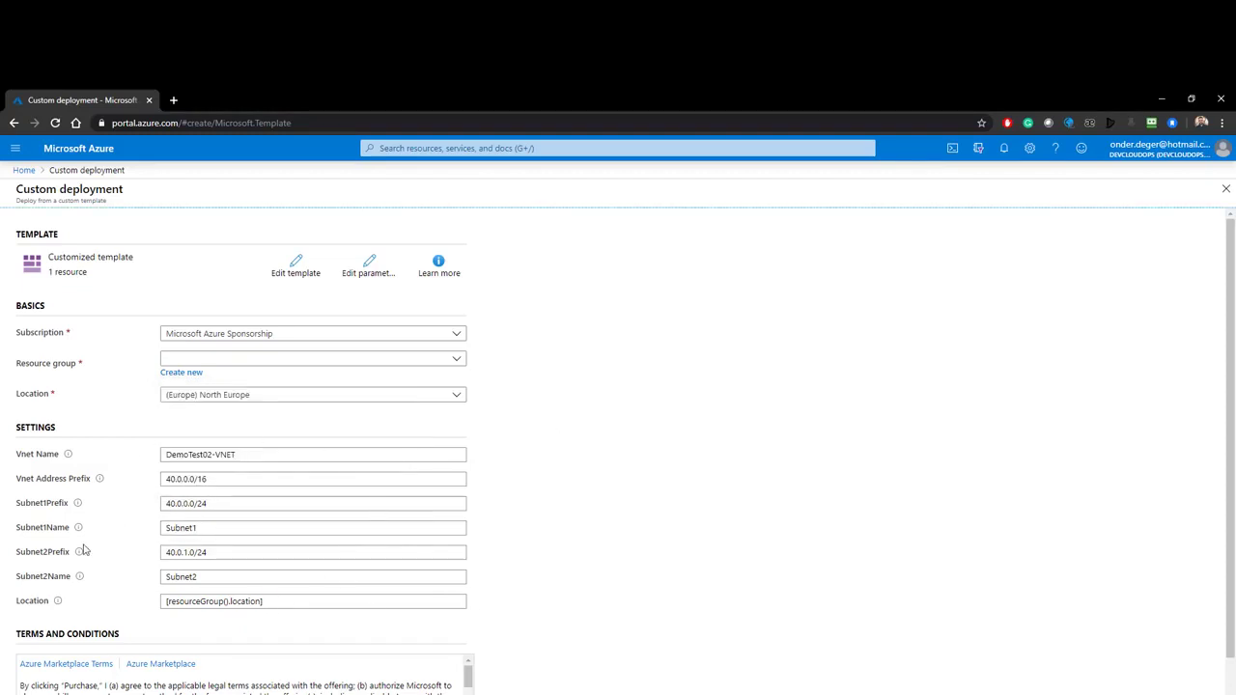
scroll(83, 549, "down", 1)
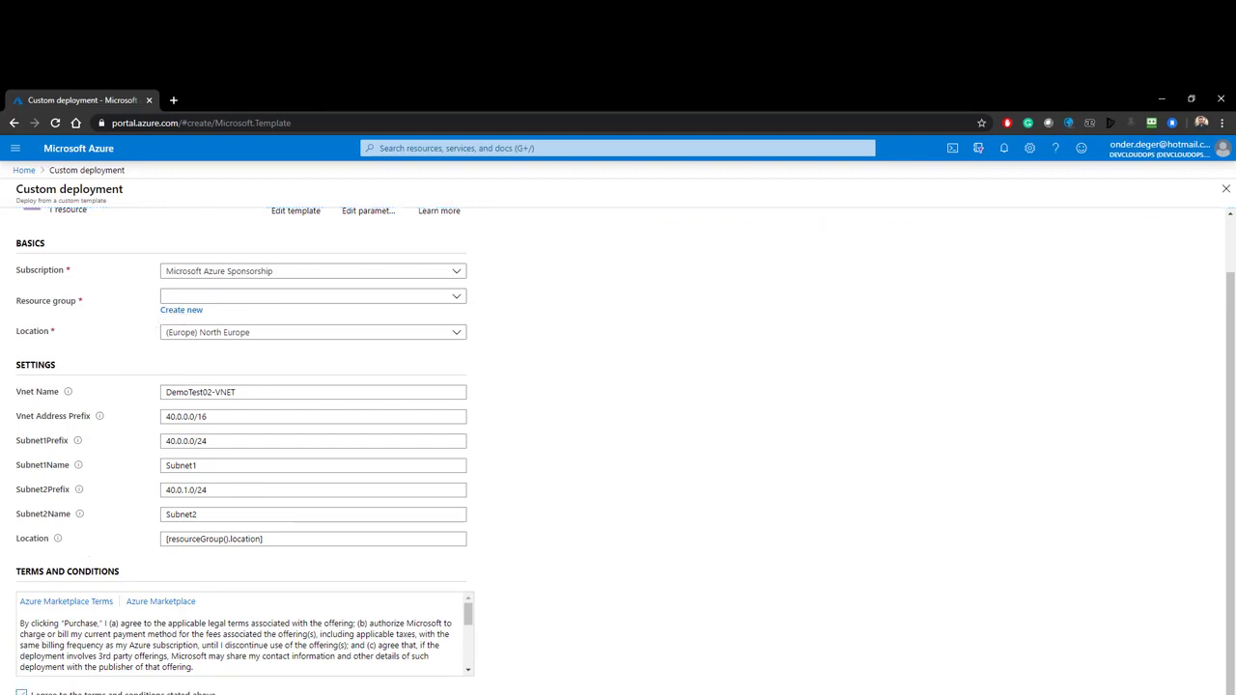
left_click(55, 693)
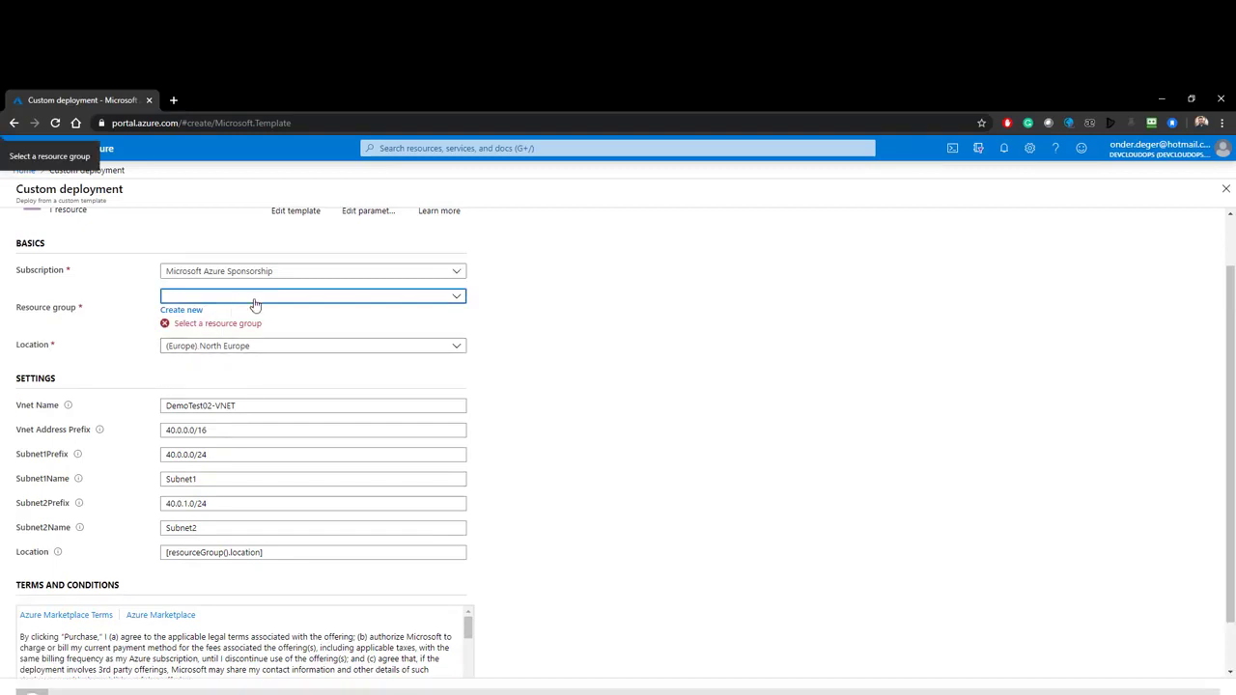
left_click(198, 313)
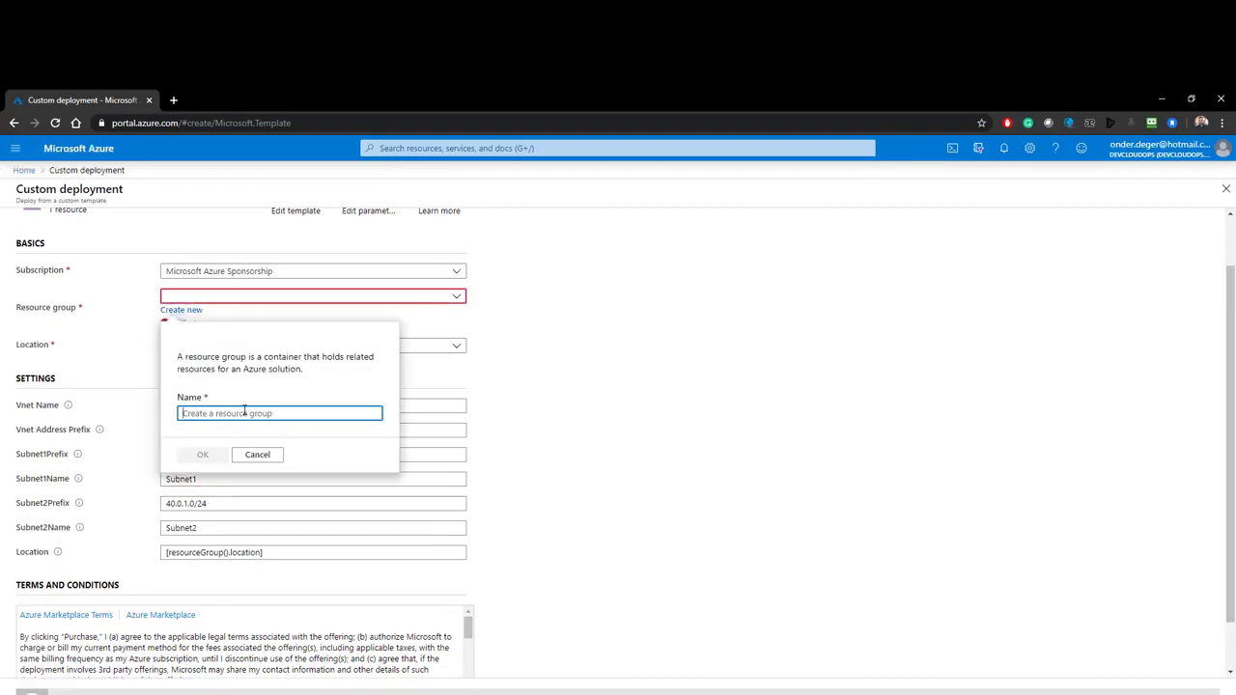
type("Demo")
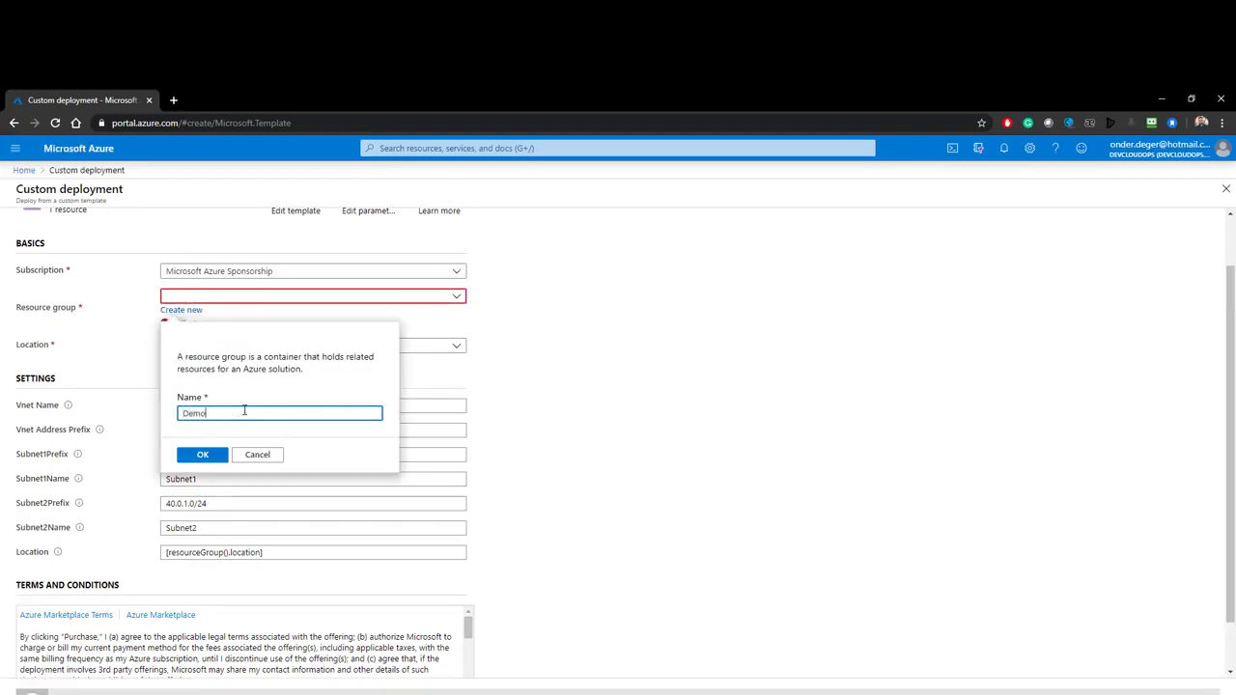
type("RG02")
left_click(214, 456)
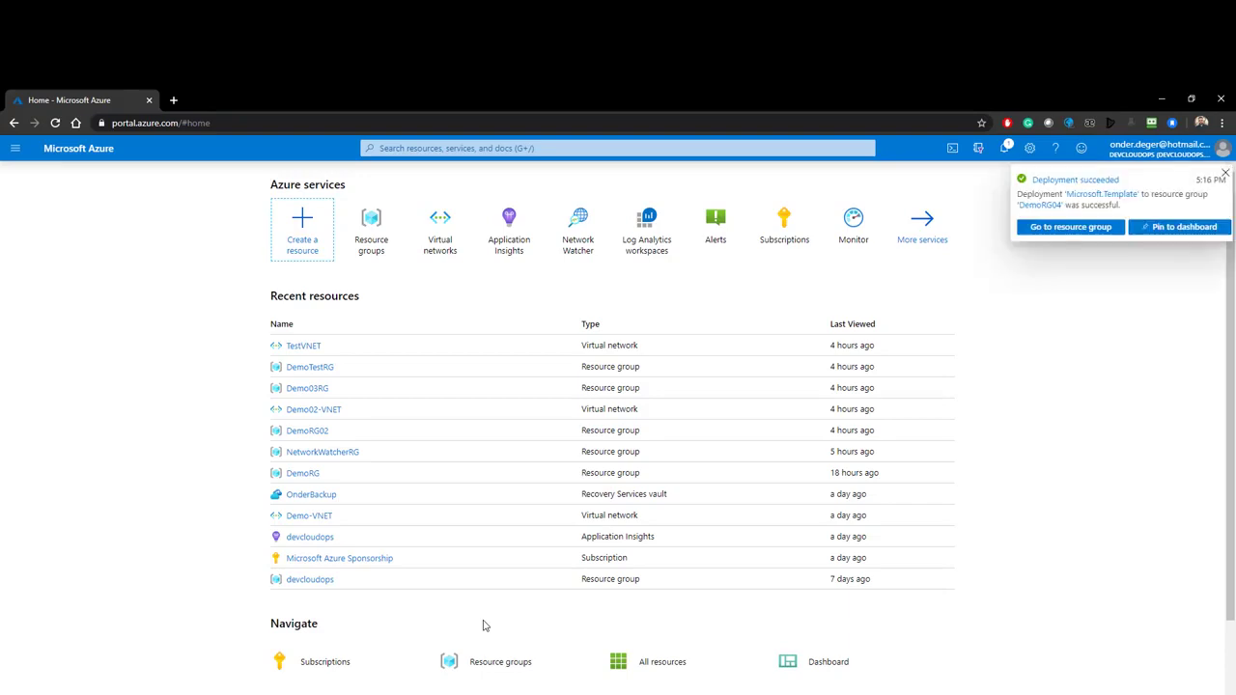
Step: Open DemoTest02-VNET in DemoRG04, check its 40.0.0.0 address space and subnets, then return
left_click(1072, 228)
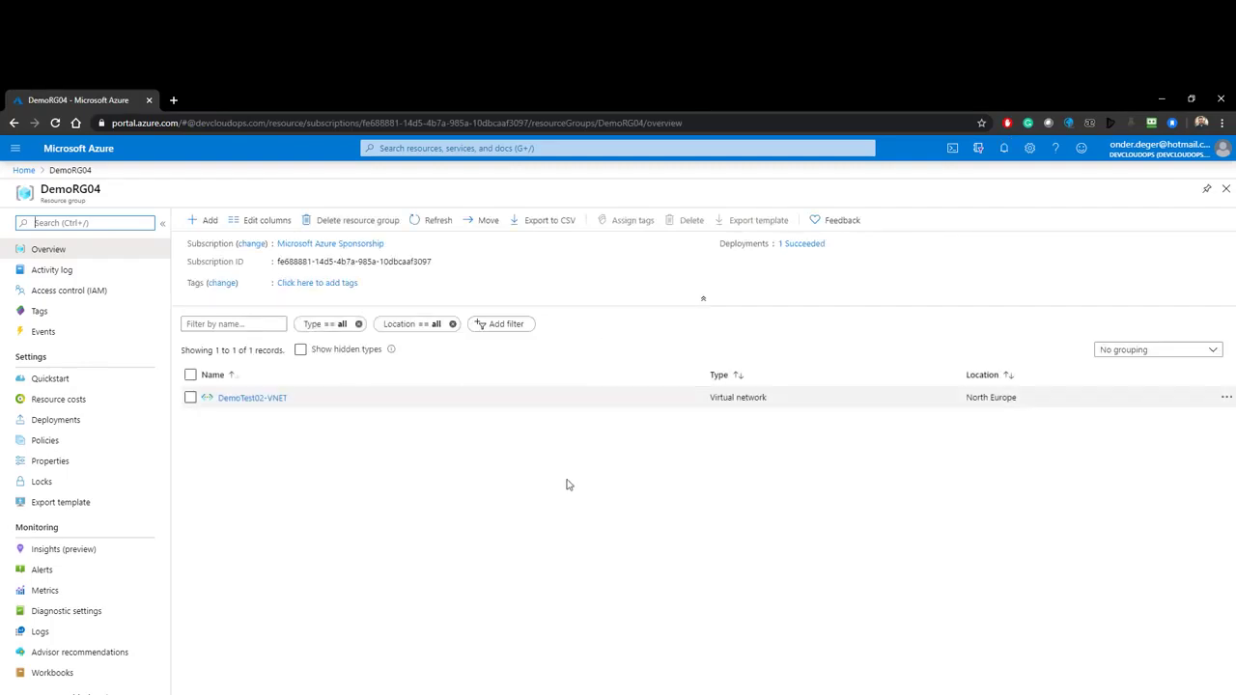
left_click(239, 400)
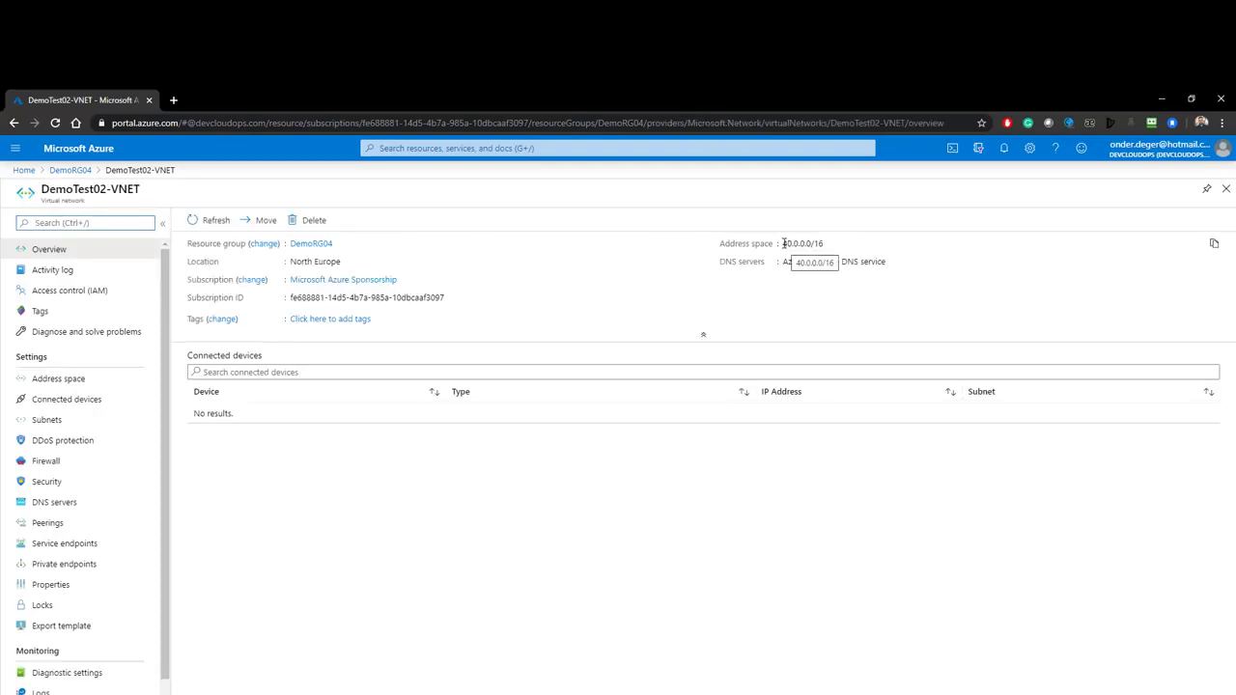
left_click_drag(783, 243, 826, 248)
left_click(46, 419)
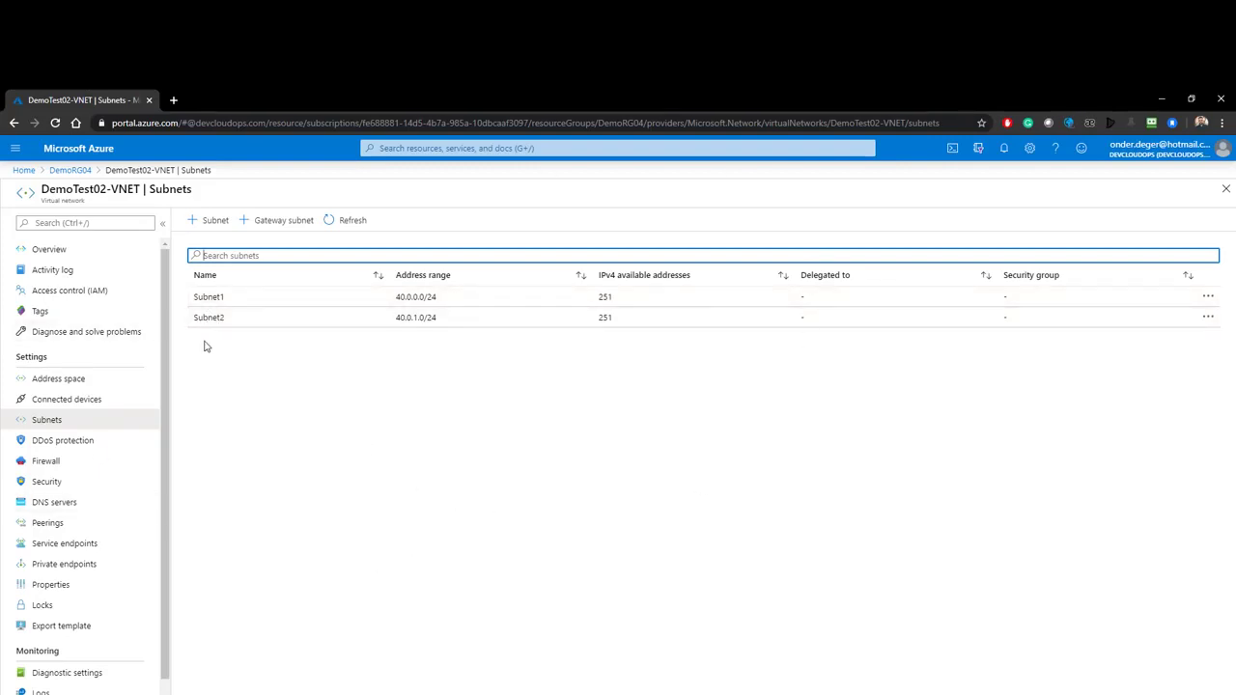
left_click(74, 171)
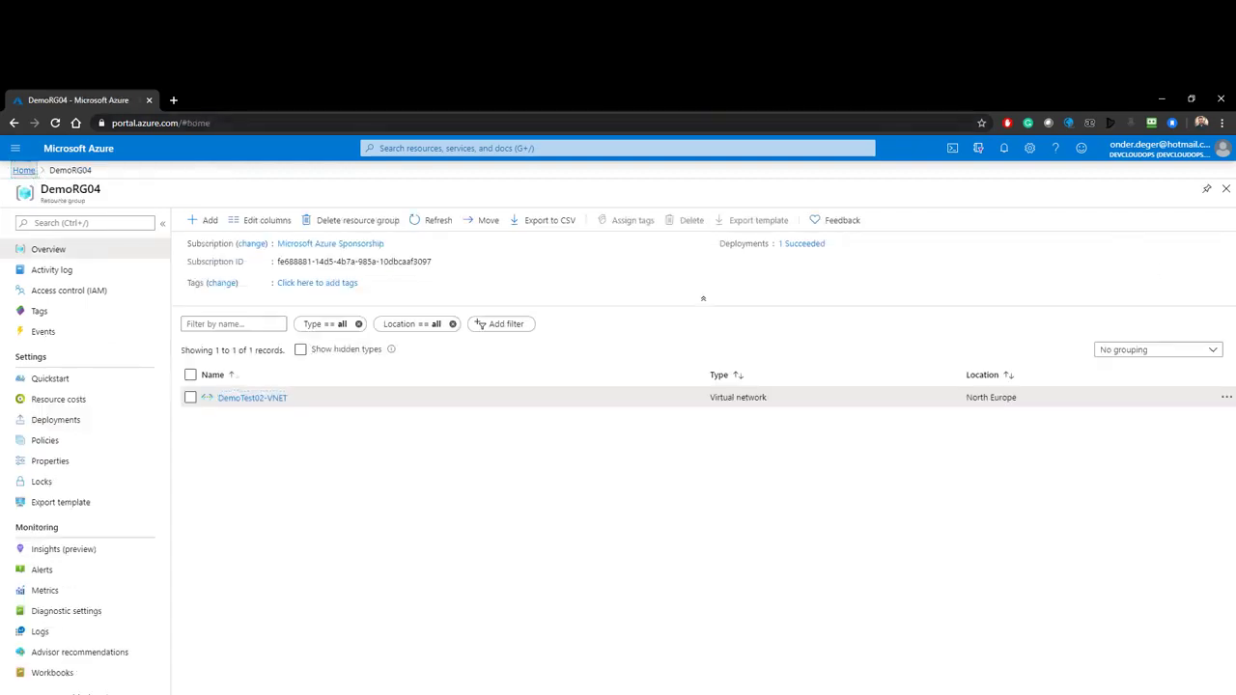